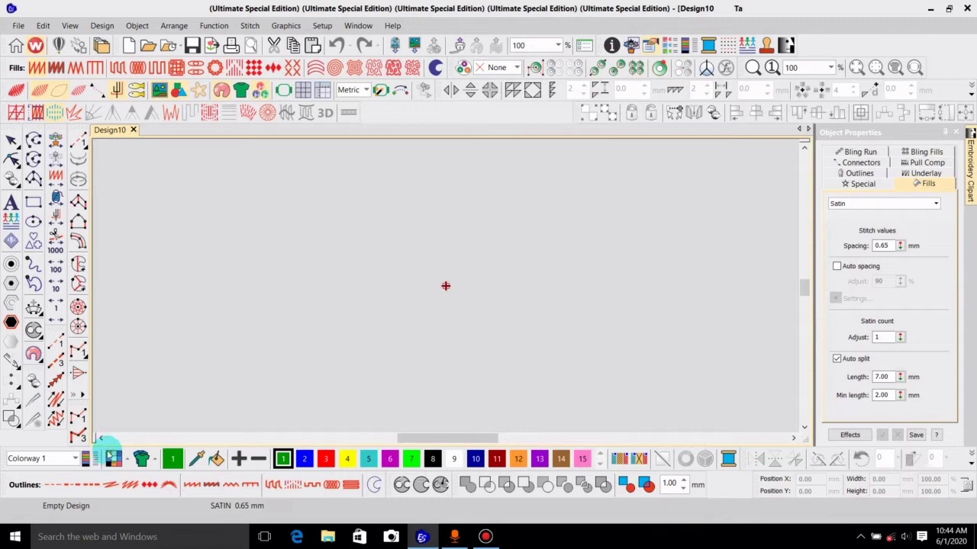
# Step: Set the design window's solid background colour to a darker medium gray
pyautogui.click(114, 455)
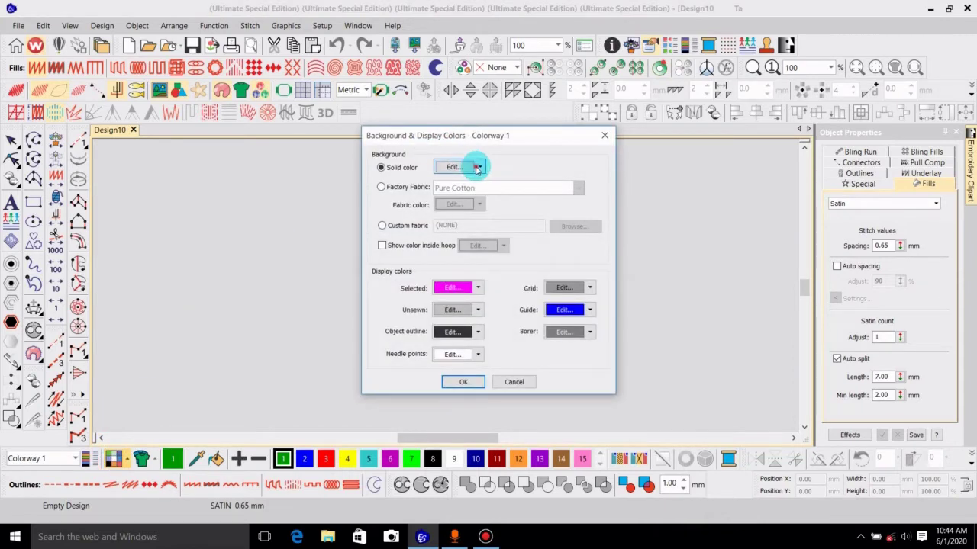
pyautogui.click(477, 168)
pyautogui.click(523, 212)
pyautogui.click(478, 167)
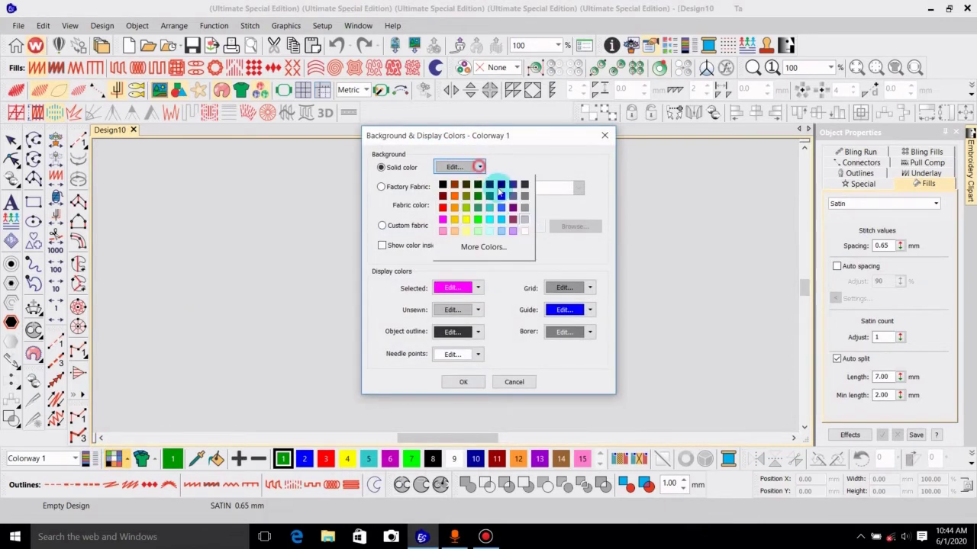
pyautogui.click(524, 208)
# Step: Set the display colours to white for selected objects and black for unsewn stitches, and apply them
pyautogui.click(478, 287)
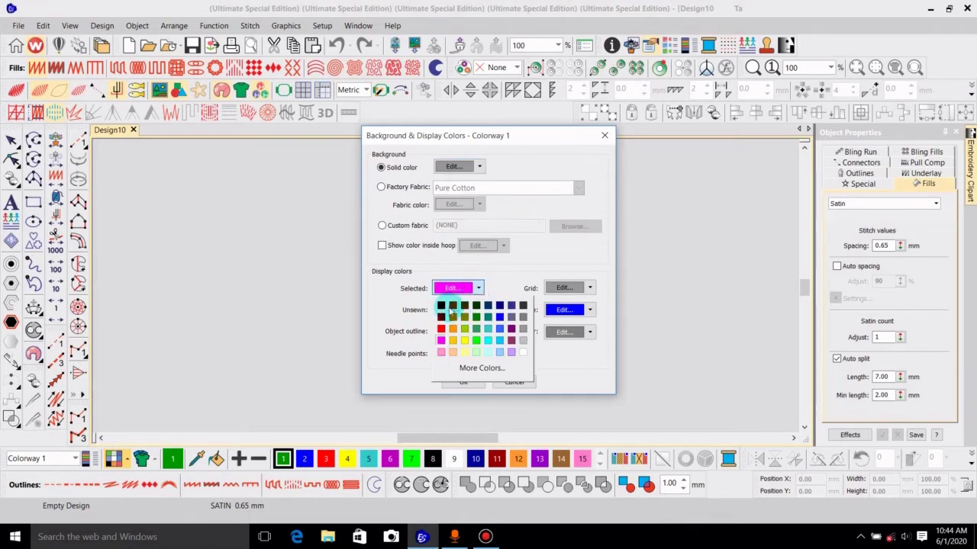
pyautogui.click(524, 355)
pyautogui.click(478, 309)
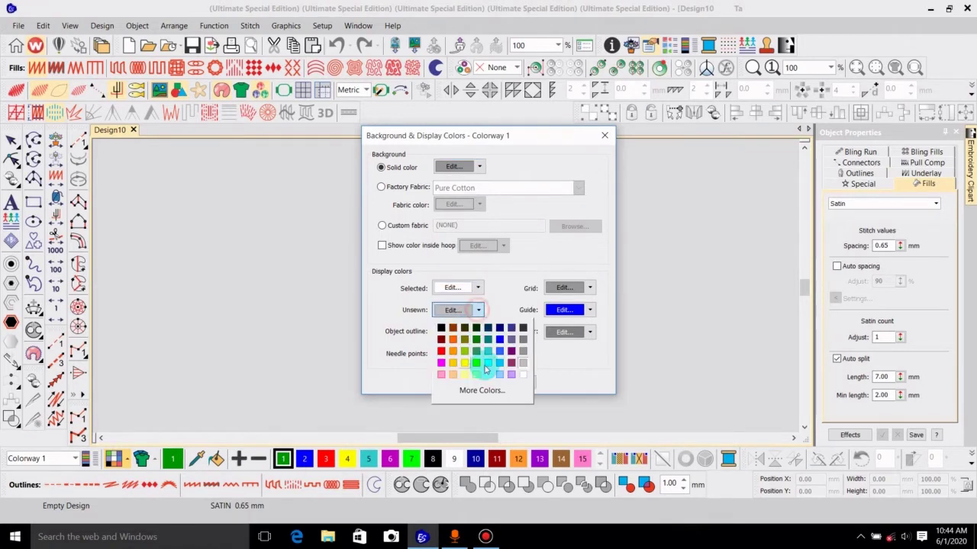
pyautogui.click(441, 328)
pyautogui.click(460, 380)
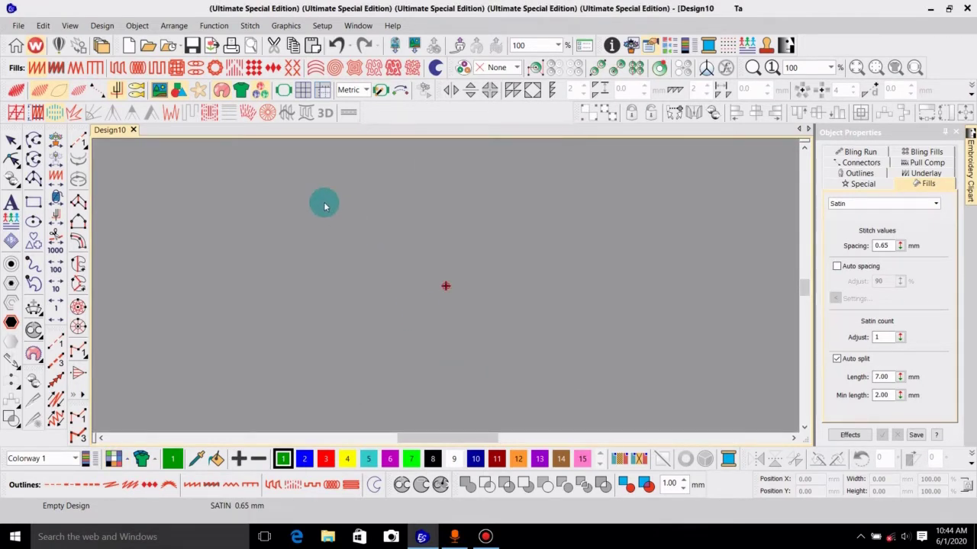
# Step: Digitize a curved satin leaf about 44.6 mm tall with Column A, placing point pairs up one half, around the tip and down the other
pyautogui.click(78, 212)
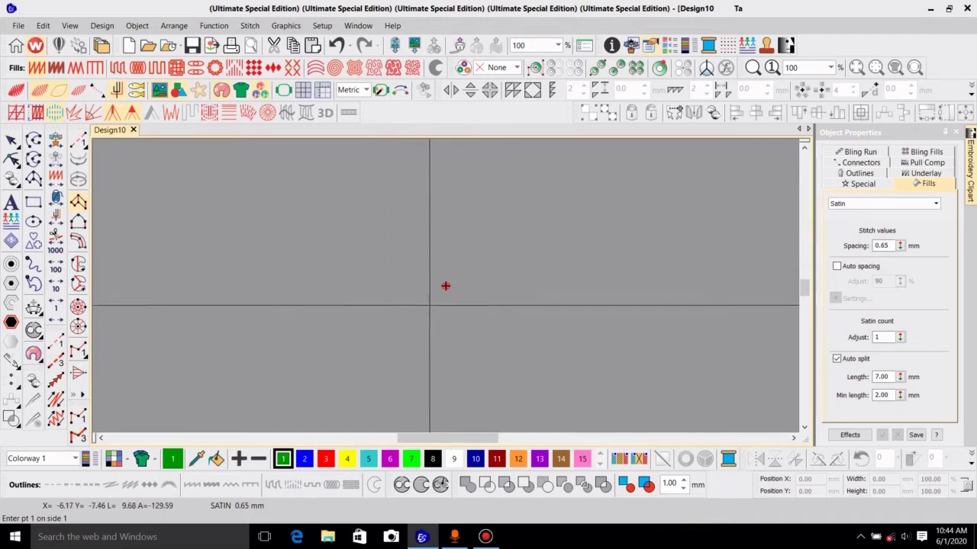
pyautogui.click(434, 304)
pyautogui.click(439, 303)
pyautogui.press('z')
pyautogui.click(423, 242)
pyautogui.click(480, 206)
pyautogui.scroll(3, 477, 210)
pyautogui.hotkey('shift', 'z')
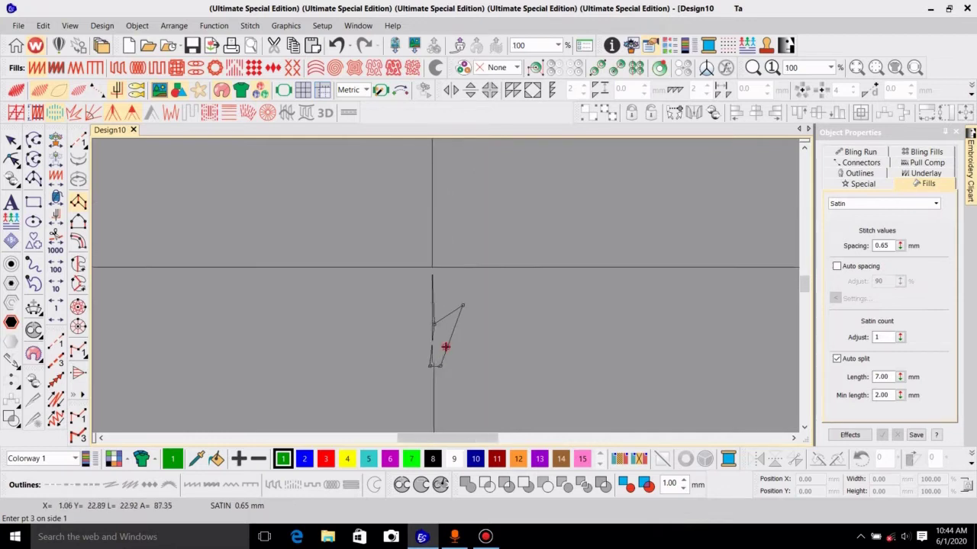
pyautogui.click(449, 228)
pyautogui.click(429, 174)
pyautogui.click(397, 249)
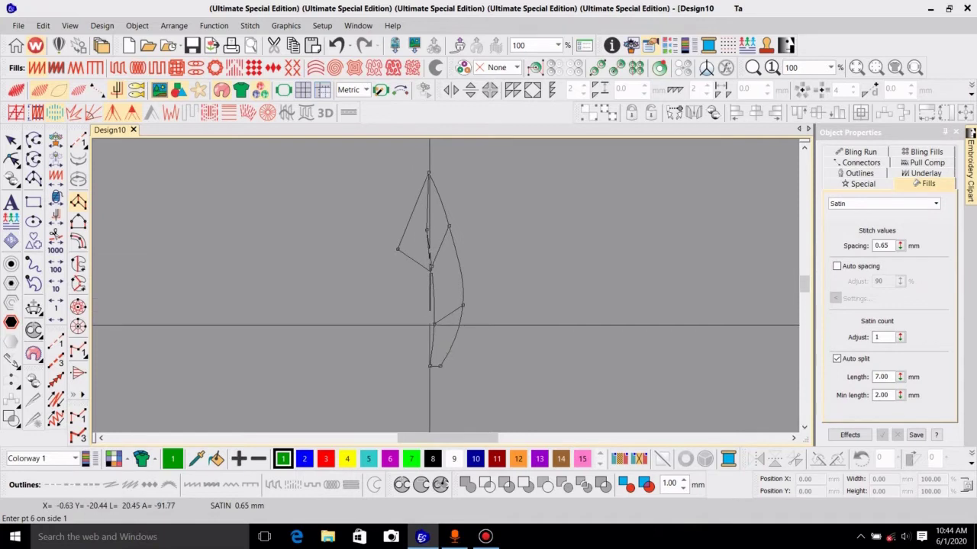
pyautogui.click(397, 295)
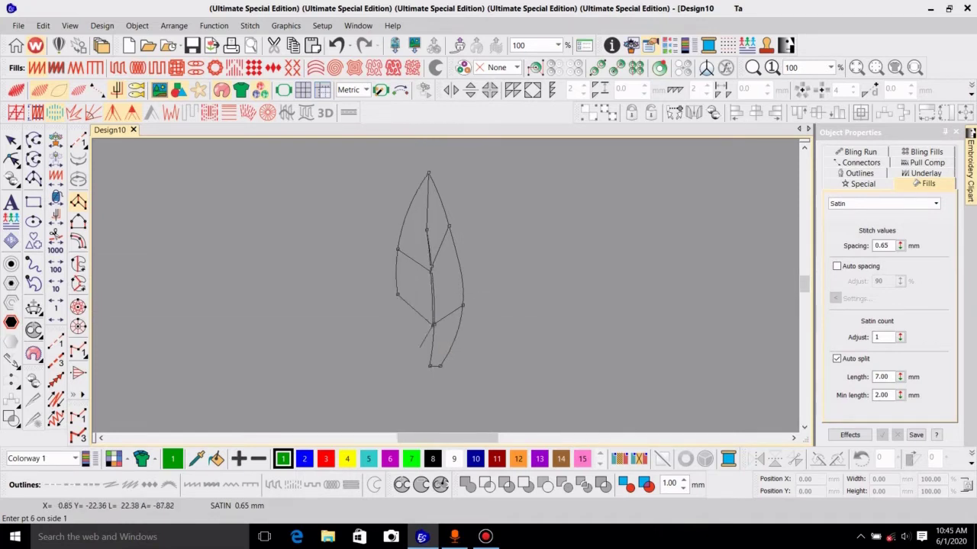
pyautogui.press('Return')
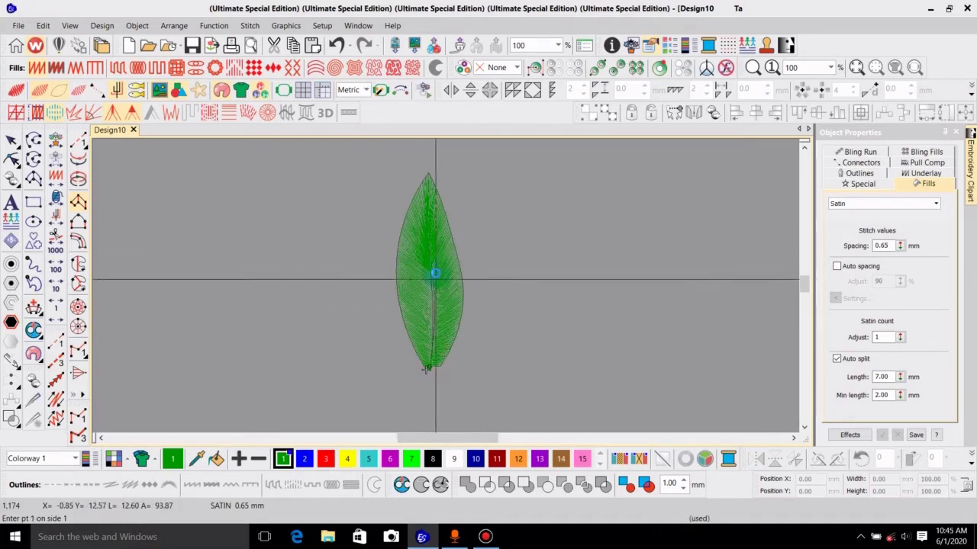
# Step: Widen the leaf to about 21.3 mm and turn off Auto split for its satin fill
pyautogui.press('Escape')
pyautogui.moveTo(465, 180); pyautogui.dragTo(455, 278)
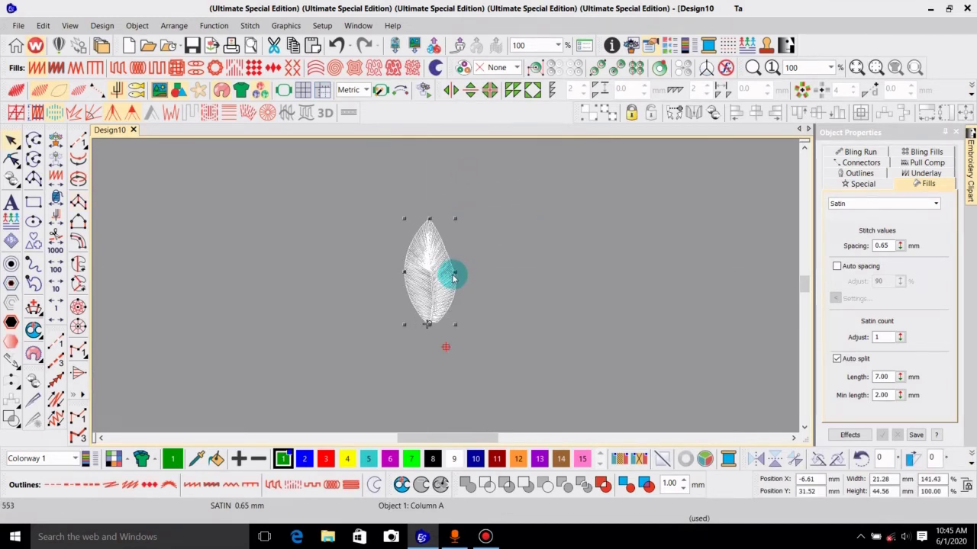
pyautogui.press('0')
pyautogui.click(837, 359)
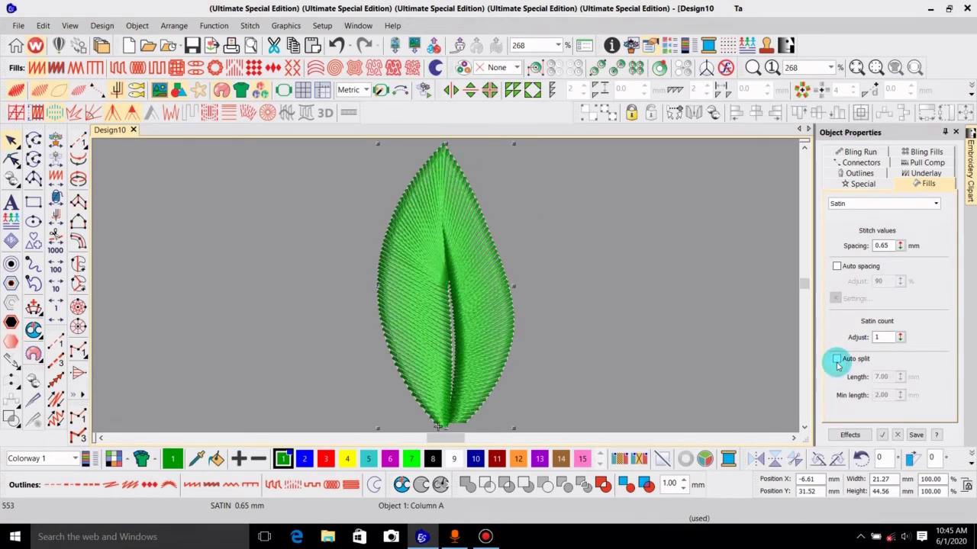
pyautogui.hotkey('shift', 'z')
pyautogui.hscroll(-2, 537, 269)
pyautogui.click(488, 265)
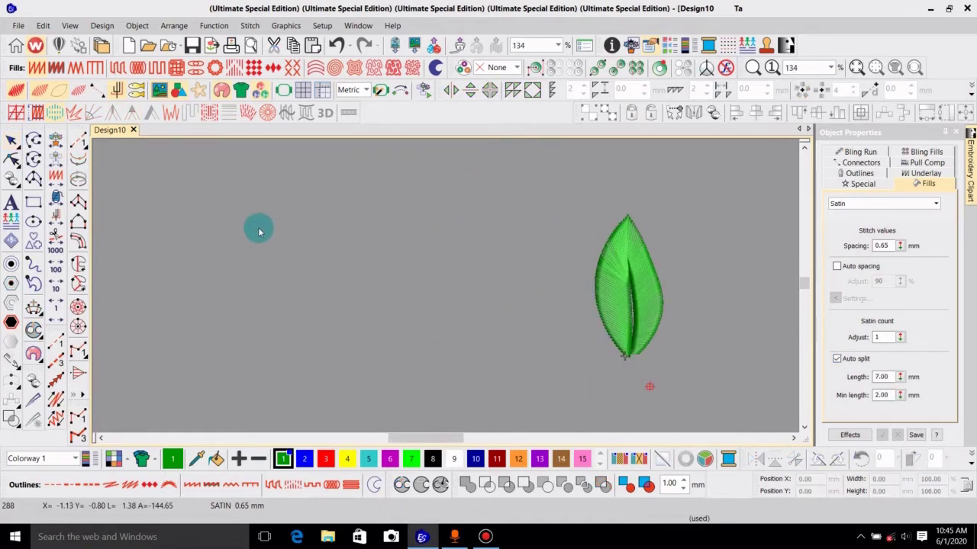
# Step: Digitize the right half of a second leaf beside the first with Column A corner points, from base to tip
pyautogui.click(79, 202)
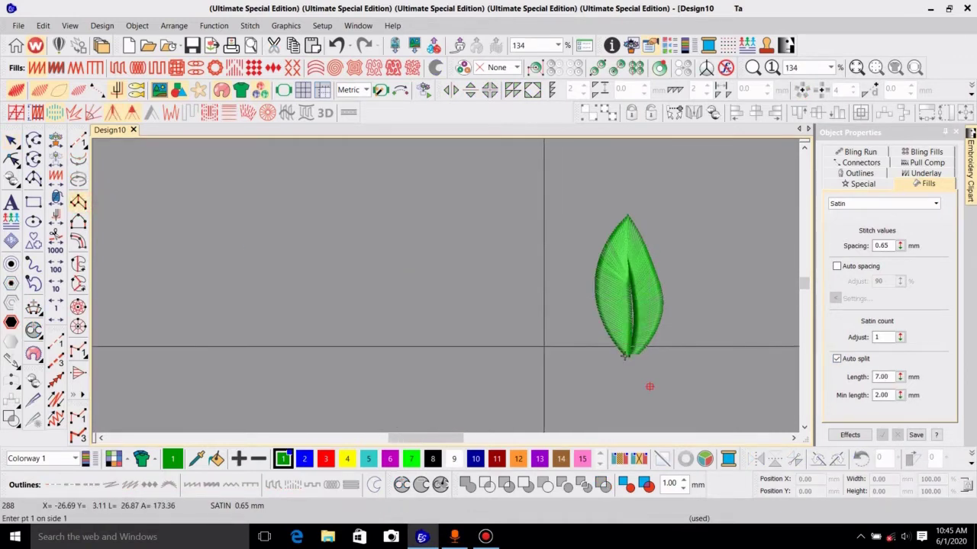
pyautogui.press('Escape')
pyautogui.click(532, 350)
pyautogui.click(543, 350)
pyautogui.click(541, 296)
pyautogui.click(572, 285)
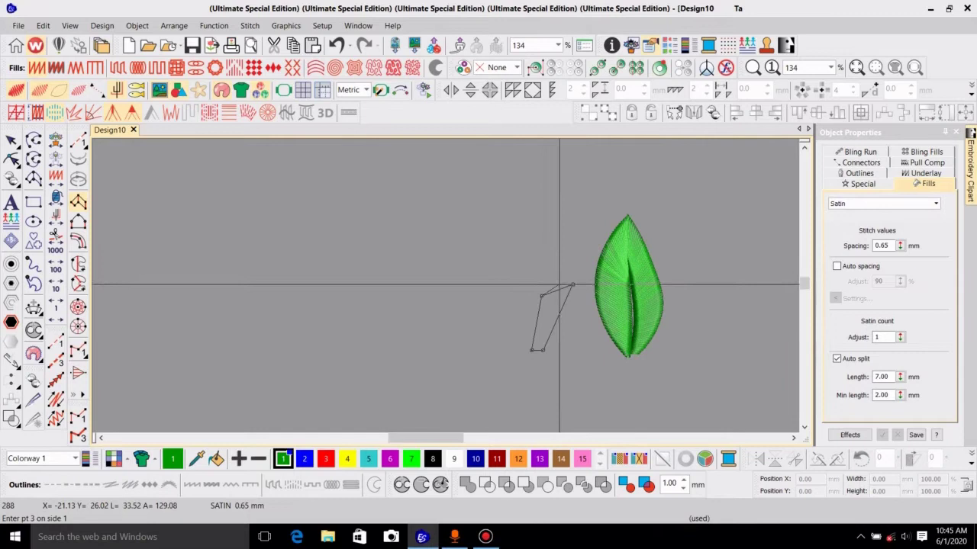
pyautogui.click(578, 292)
pyautogui.click(539, 259)
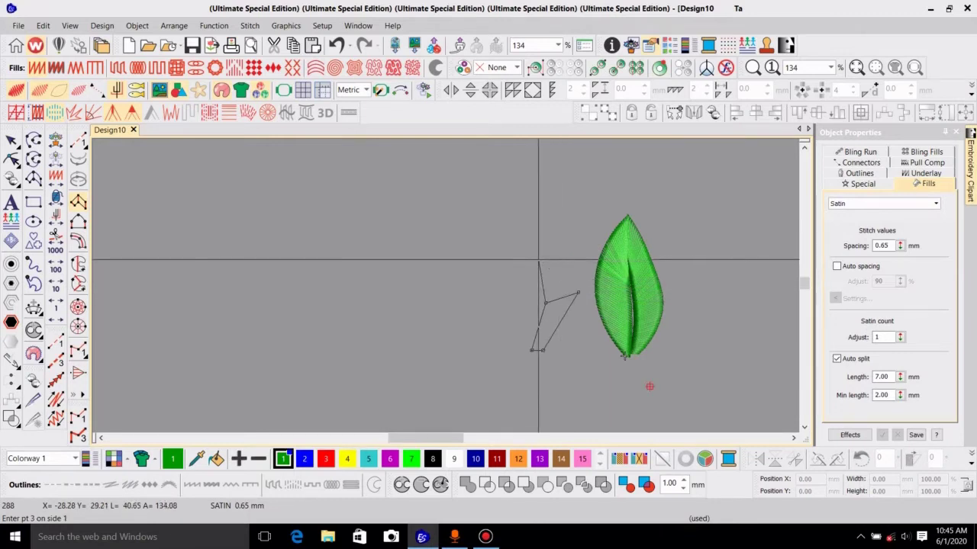
pyautogui.click(531, 233)
pyautogui.click(531, 183)
# Step: Digitize the second leaf's left half down to the base and finish the column, about 21 by 42.5 mm overall
pyautogui.click(534, 280)
pyautogui.click(500, 241)
pyautogui.click(536, 304)
pyautogui.click(498, 302)
pyautogui.click(531, 348)
pyautogui.click(526, 349)
pyautogui.press('Return')
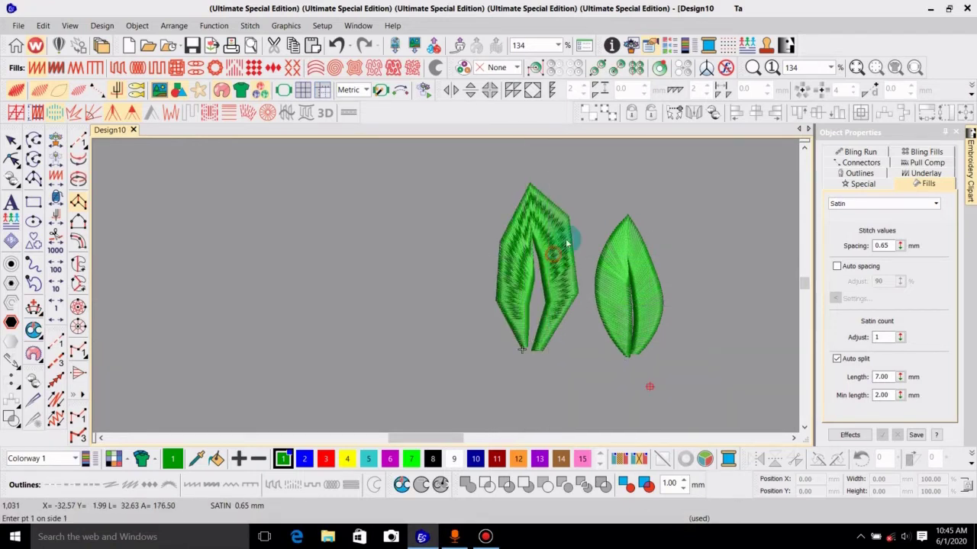
# Step: Turn off Auto split for the straight-edged leaf and move it down about 6 mm, level with the curved leaf
pyautogui.press('Escape')
pyautogui.moveTo(579, 188); pyautogui.dragTo(570, 200)
pyautogui.click(836, 358)
pyautogui.scroll(2, 532, 270)
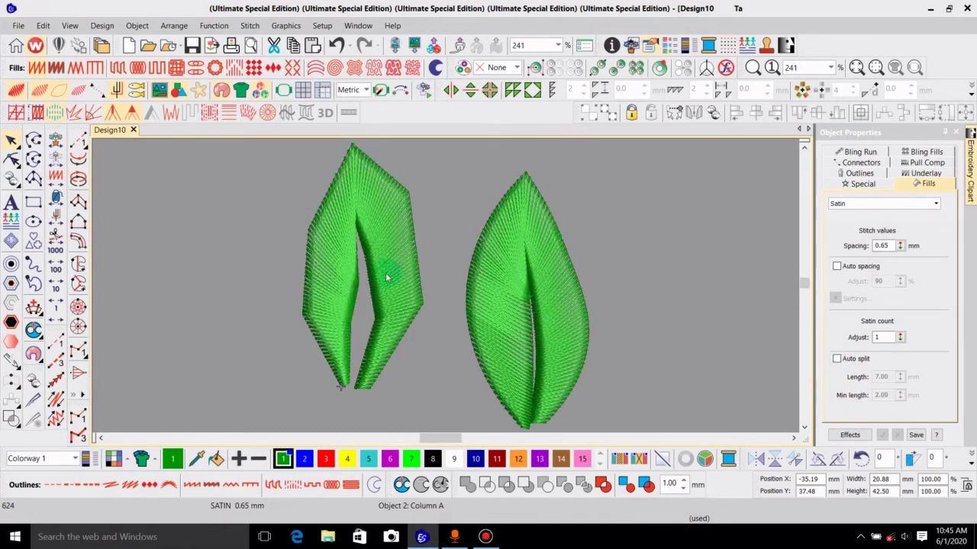
pyautogui.moveTo(382, 267); pyautogui.dragTo(382, 300)
pyautogui.scroll(1, 562, 221)
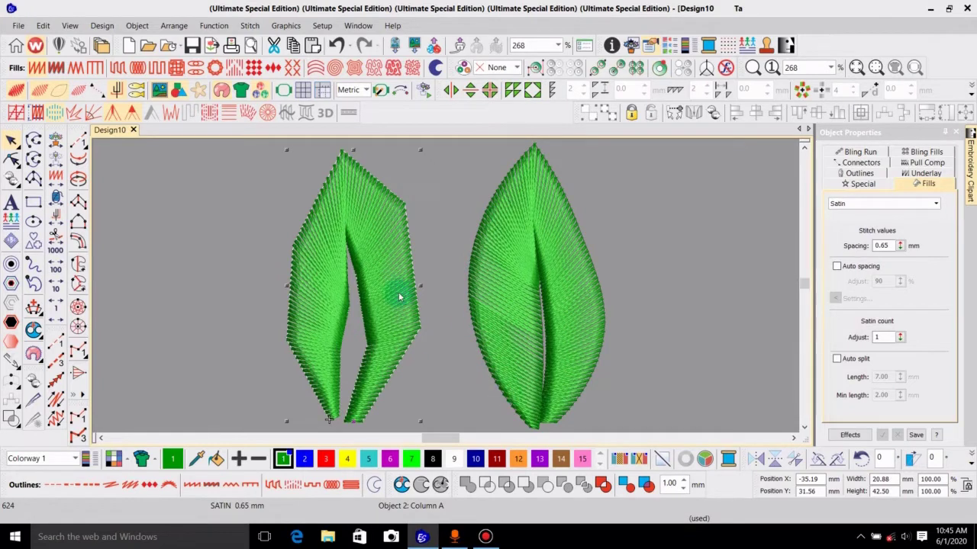
# Step: Switch off TrueView and examine the straight-edged leaf's stitch lines, reshape points and stitch angles
pyautogui.press('t')
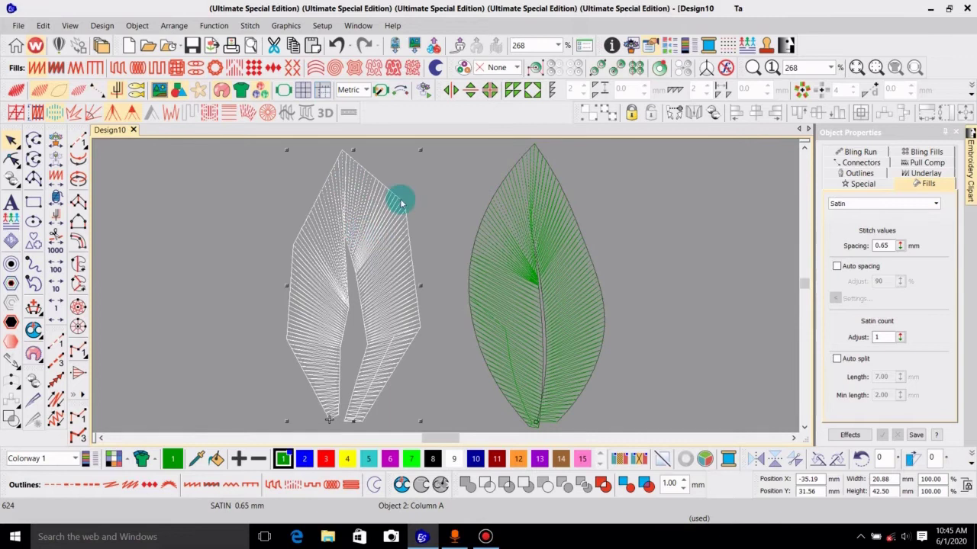
pyautogui.press('h')
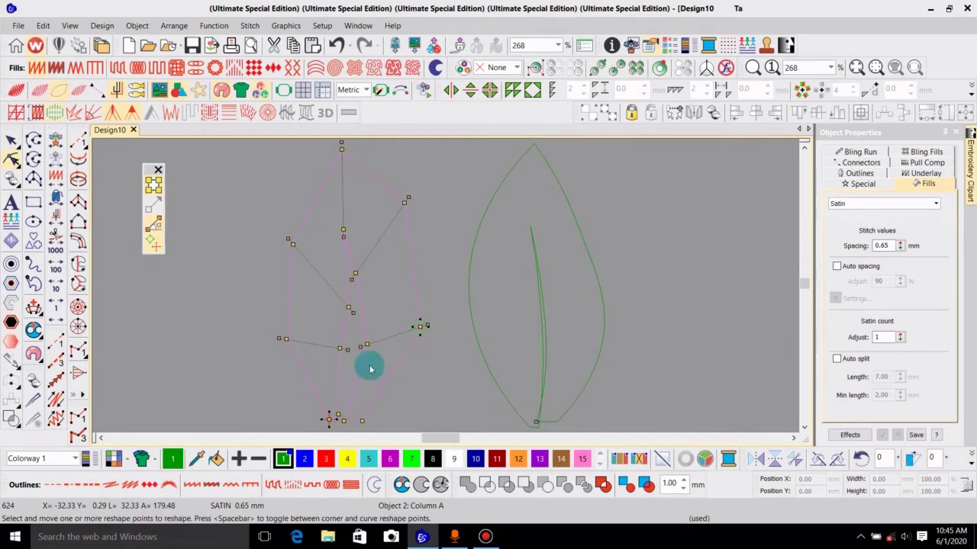
pyautogui.press('s')
pyautogui.press('Escape')
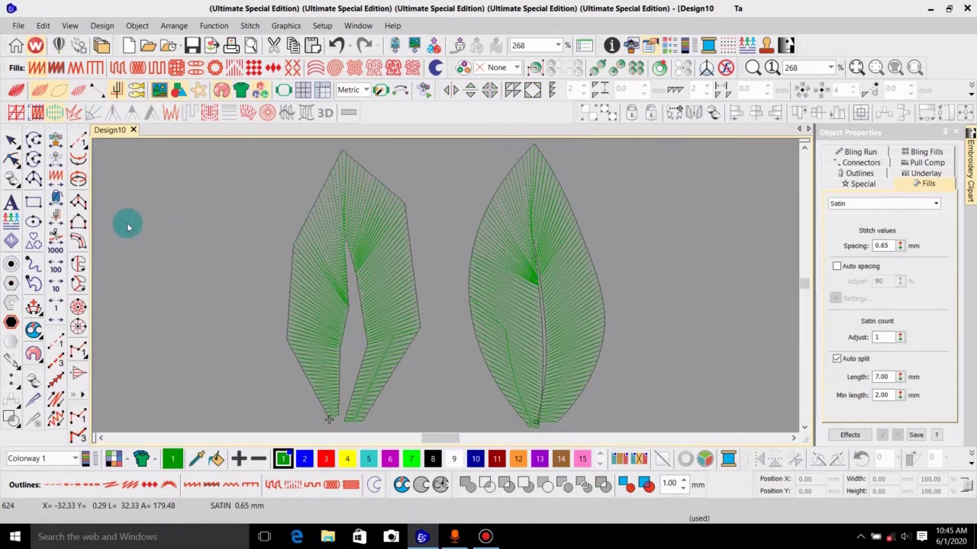
# Step: Digitize the curved right half of a third leaf to the right of the others with Column A, from base to tip
pyautogui.click(78, 203)
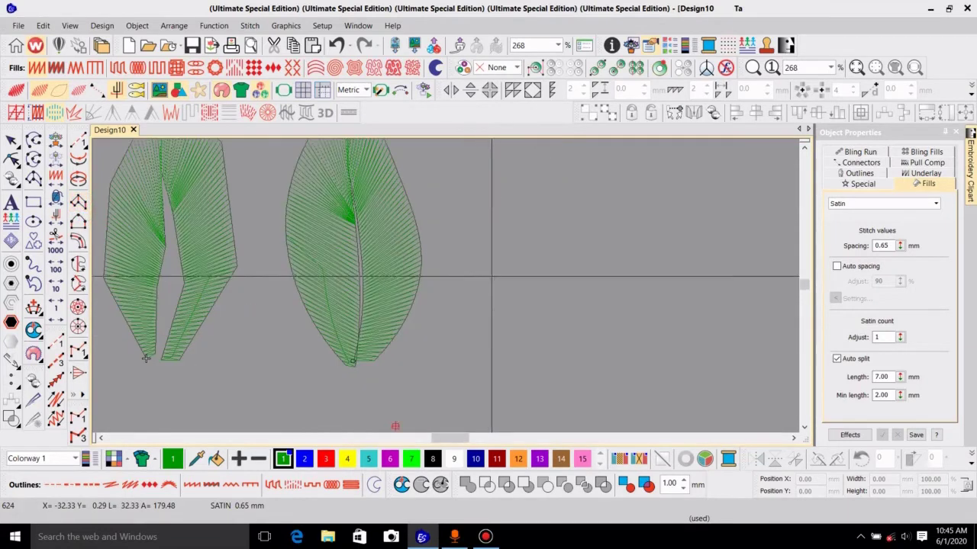
pyautogui.press('Right')
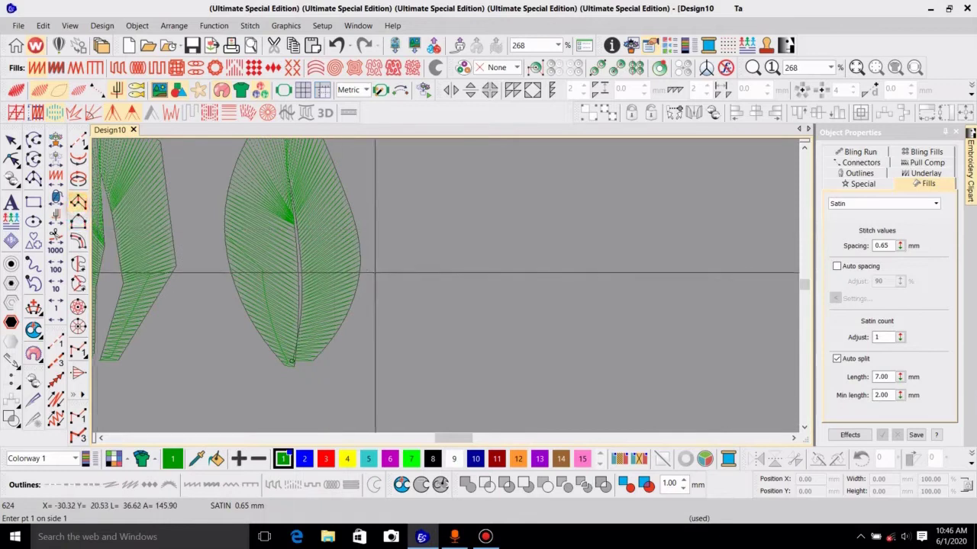
pyautogui.click(513, 352)
pyautogui.click(585, 258)
pyautogui.scroll(1, 528, 288)
pyautogui.click(568, 219)
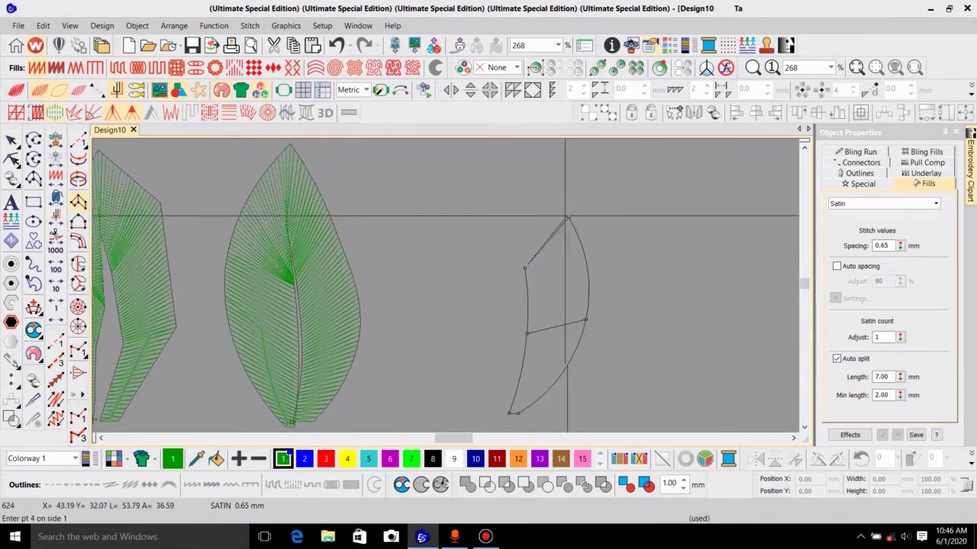
pyautogui.scroll(1, 522, 210)
pyautogui.hscroll(1, 523, 210)
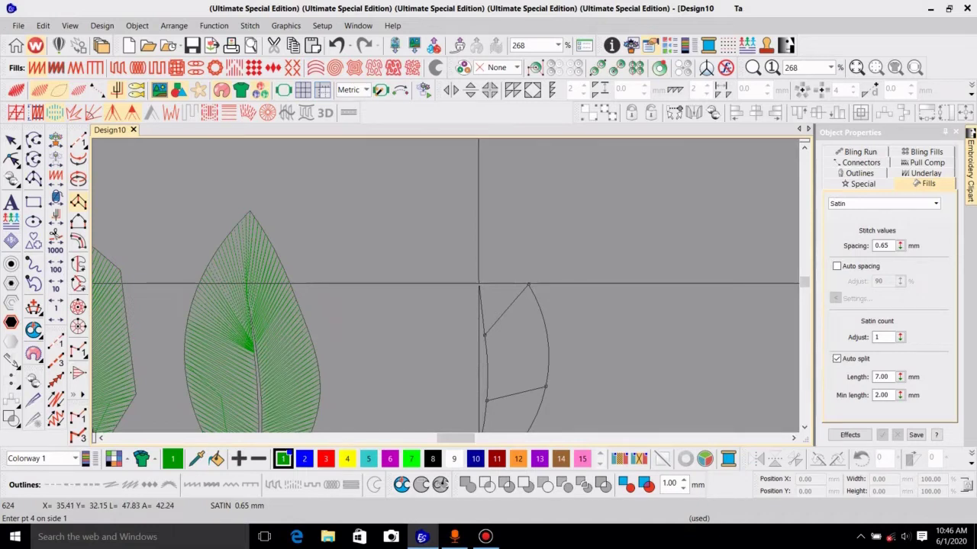
pyautogui.click(480, 202)
# Step: Digitize the third leaf's curved left half back to the base and finish the column, about 20 by 46 mm overall
pyautogui.scroll(-2, 481, 260)
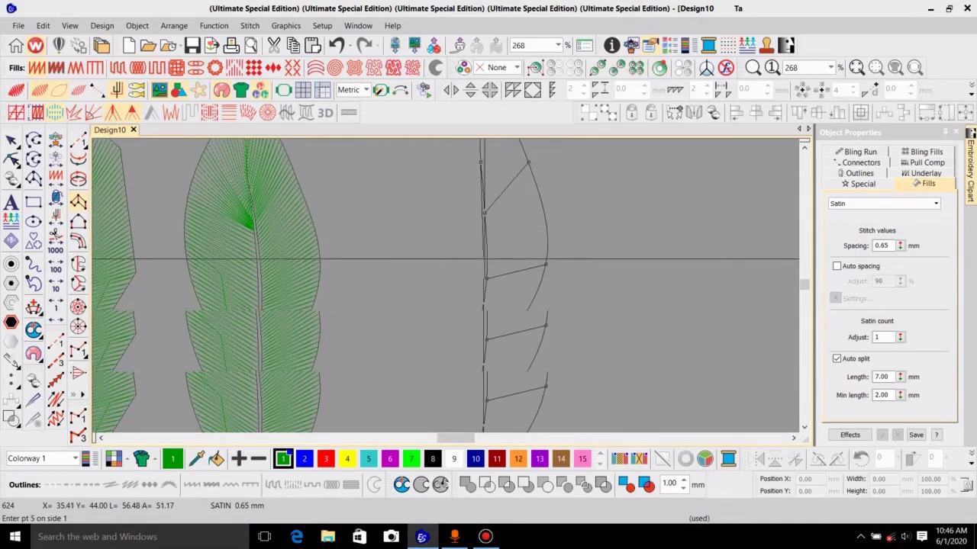
pyautogui.hotkey('shift', 'z')
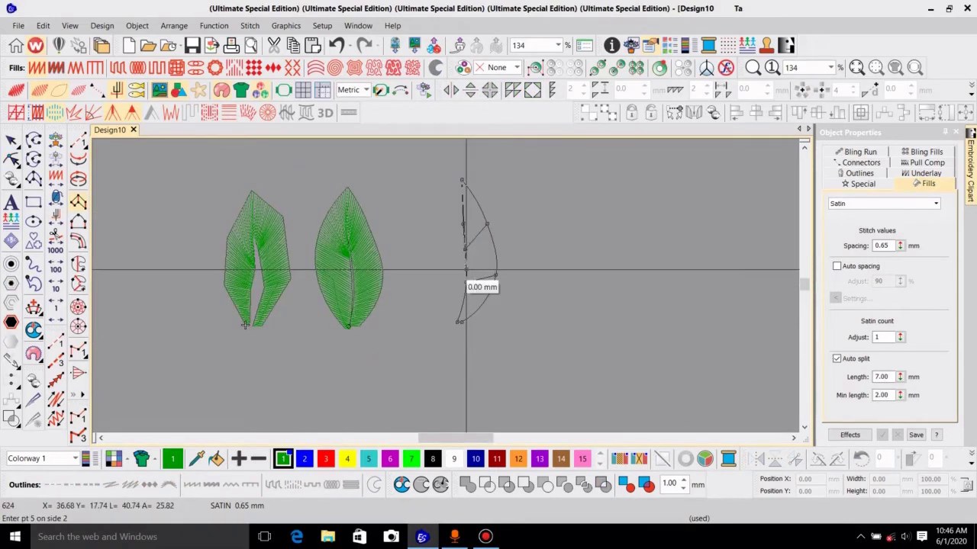
pyautogui.rightClick(462, 299)
pyautogui.rightClick(434, 281)
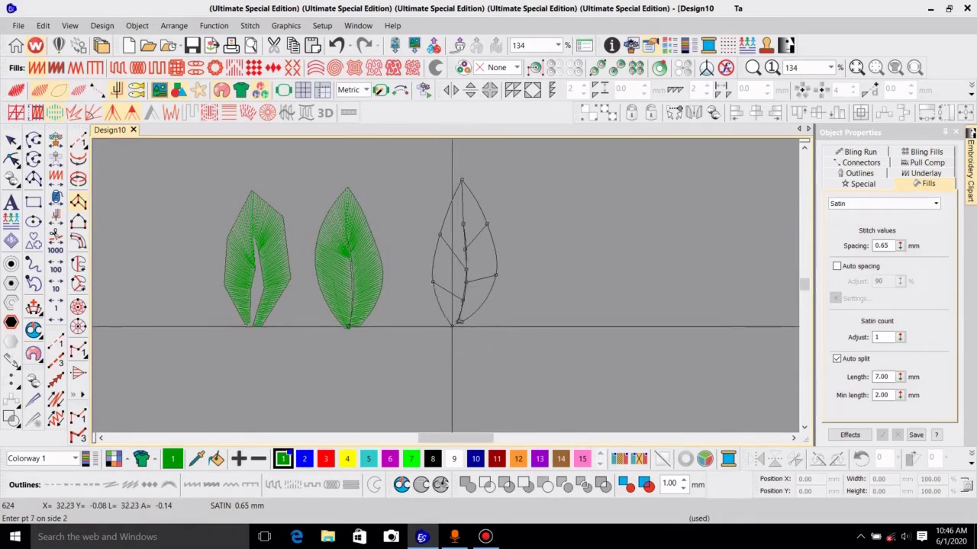
pyautogui.press('Return')
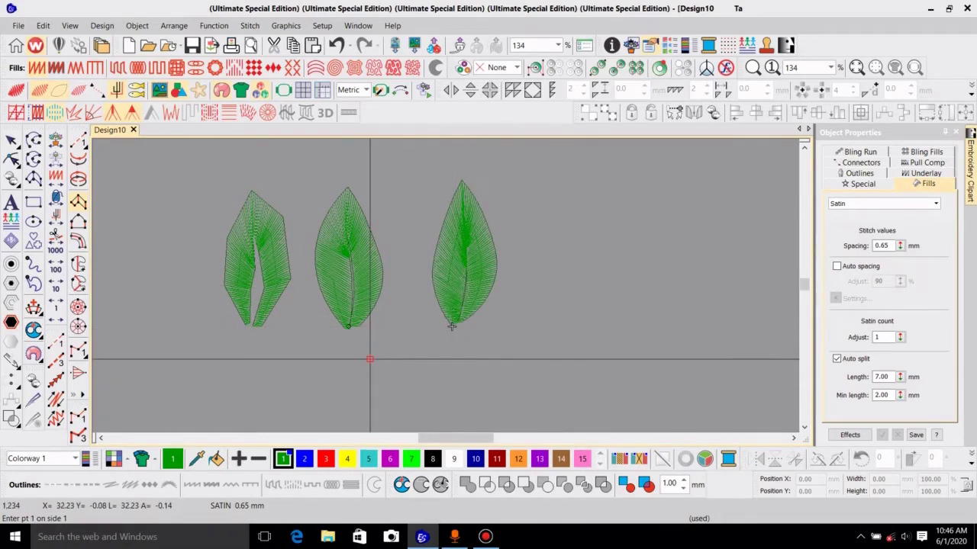
# Step: Display the leaves in TrueView, fit them to the view and examine the third leaf's satin stitches
pyautogui.press('t')
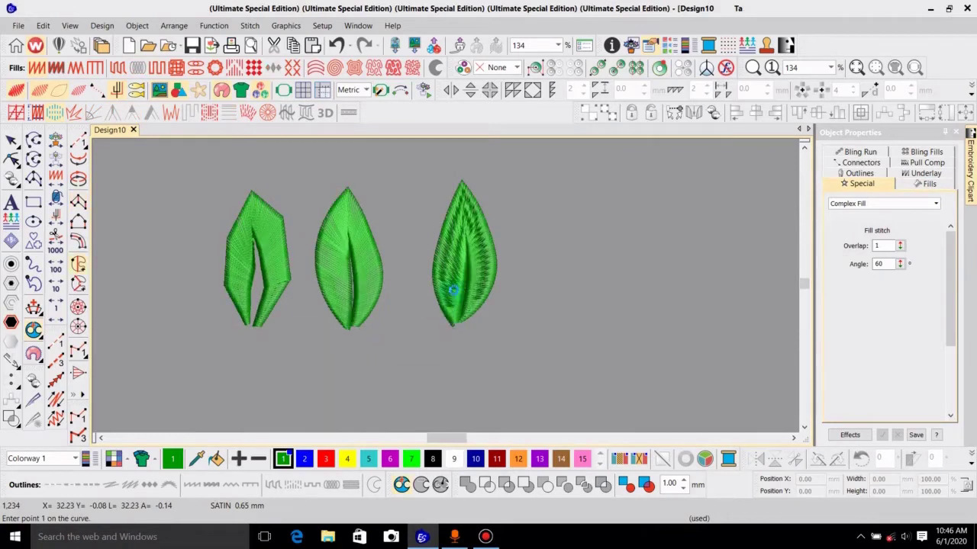
pyautogui.press('0')
pyautogui.press('Escape')
pyautogui.click(640, 295)
pyautogui.hscroll(1, 788, 331)
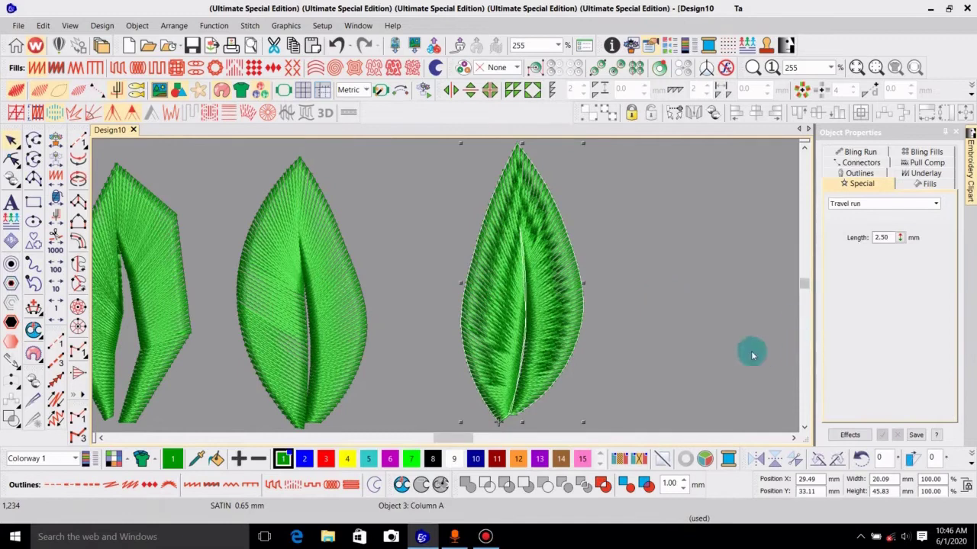
pyautogui.press('Escape')
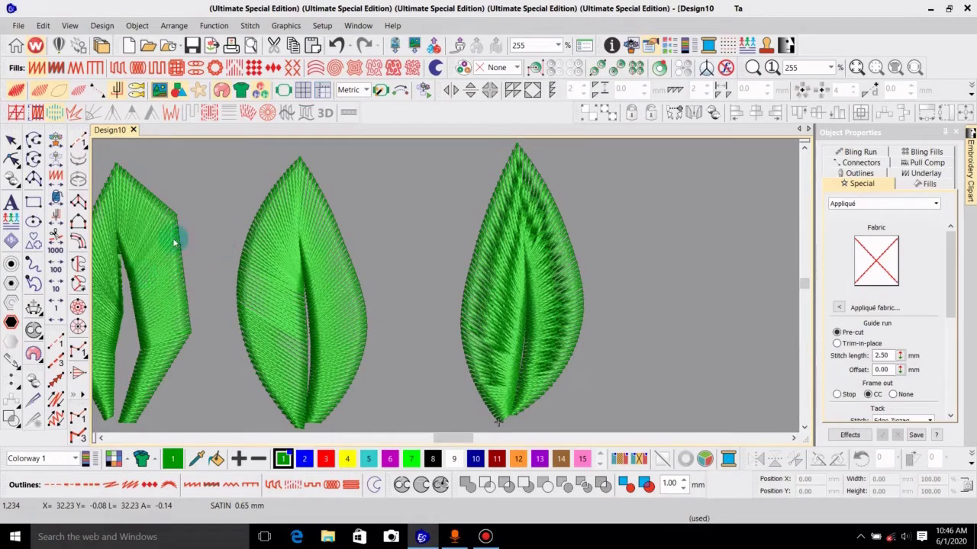
# Step: Turn off Auto split in the satin fill properties with no object selected
pyautogui.click(607, 328)
pyautogui.click(925, 184)
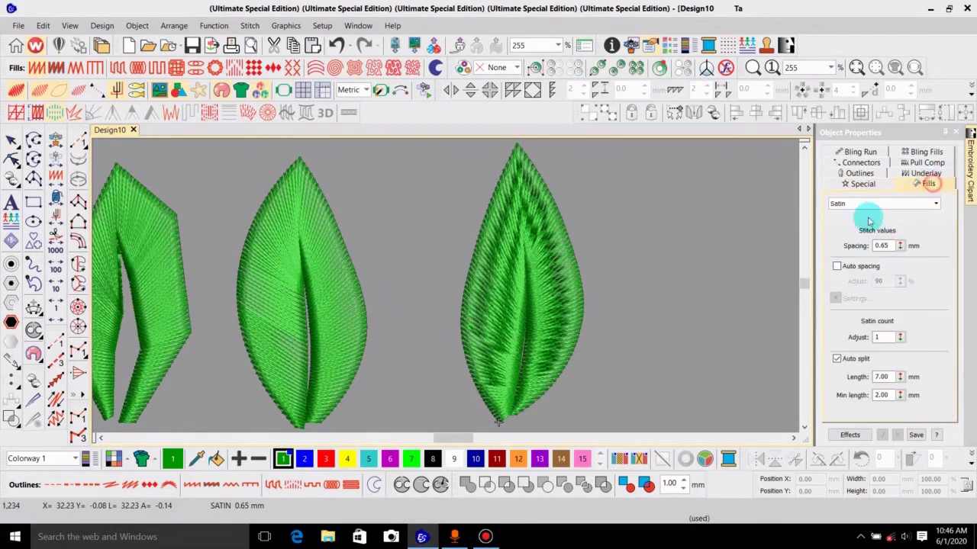
pyautogui.click(839, 358)
pyautogui.click(839, 357)
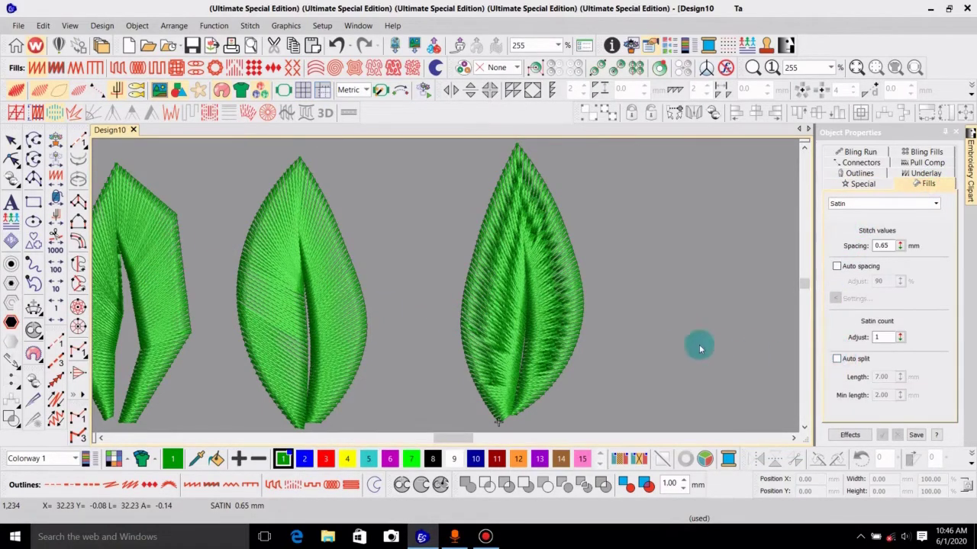
# Step: Turn off Auto split for the third leaf's satin fill
pyautogui.click(555, 314)
pyautogui.click(837, 358)
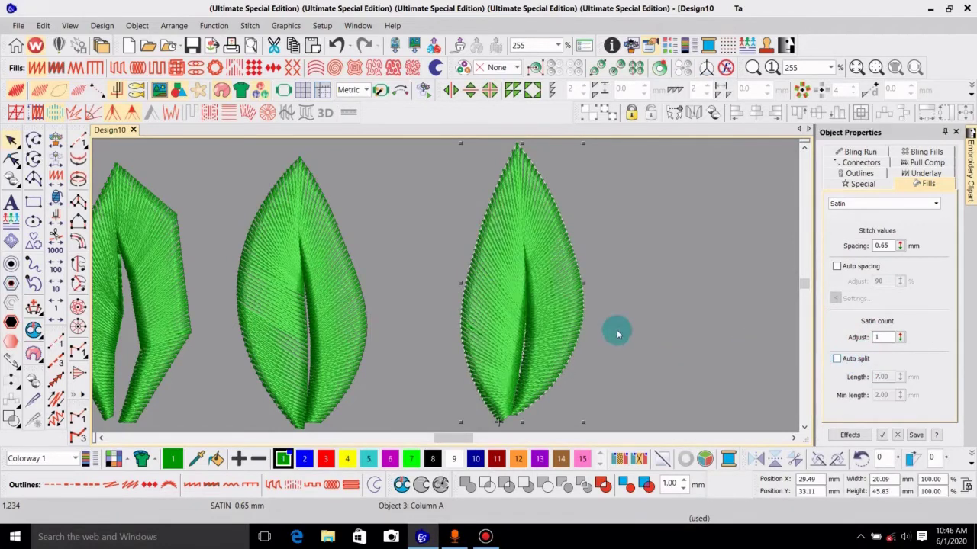
pyautogui.moveTo(515, 296); pyautogui.dragTo(503, 303)
pyautogui.press('0')
pyautogui.click(507, 291)
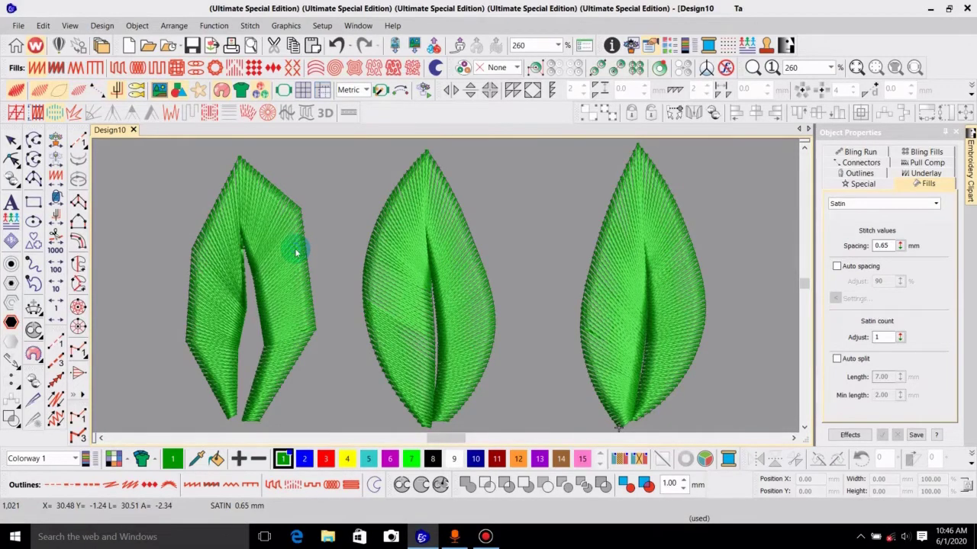
# Step: Switch off TrueView and convert the first leaf's upper-right outline point from corner to curve in Reshape mode
pyautogui.press('t')
pyautogui.click(296, 252)
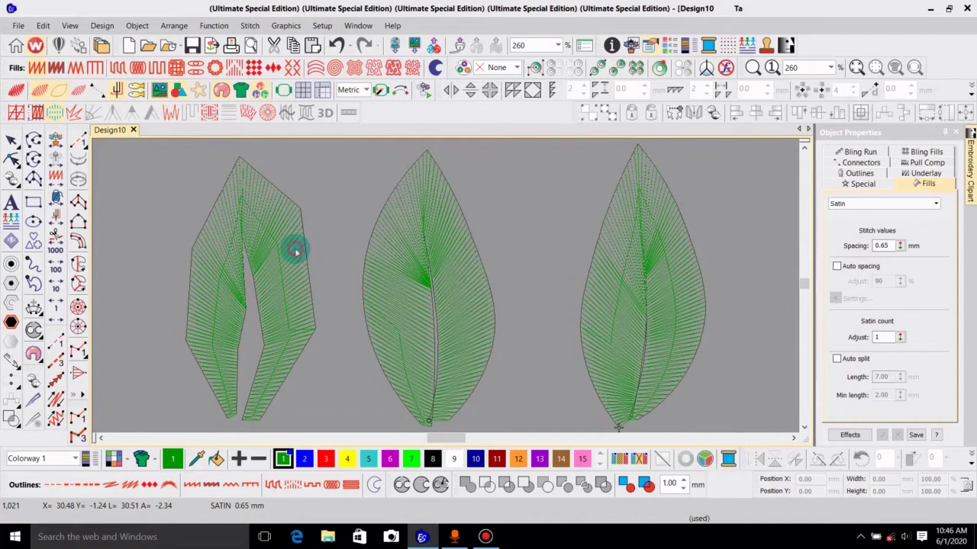
pyautogui.press('h')
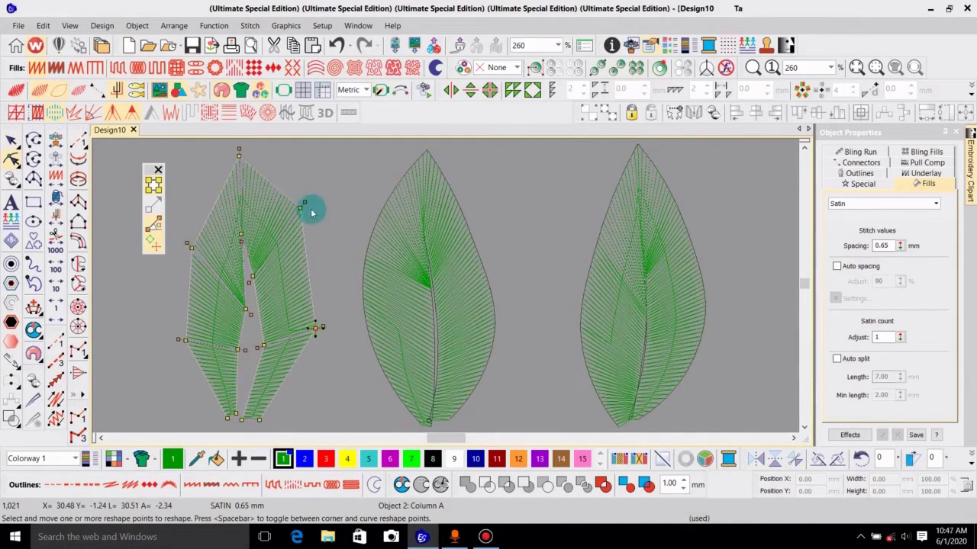
pyautogui.moveTo(314, 190); pyautogui.dragTo(292, 225)
pyautogui.press('space')
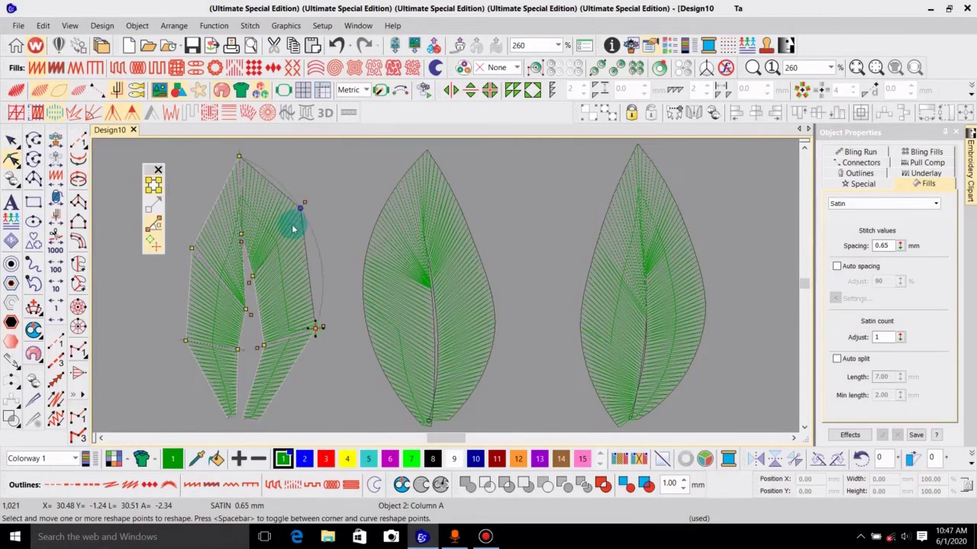
pyautogui.press('Return')
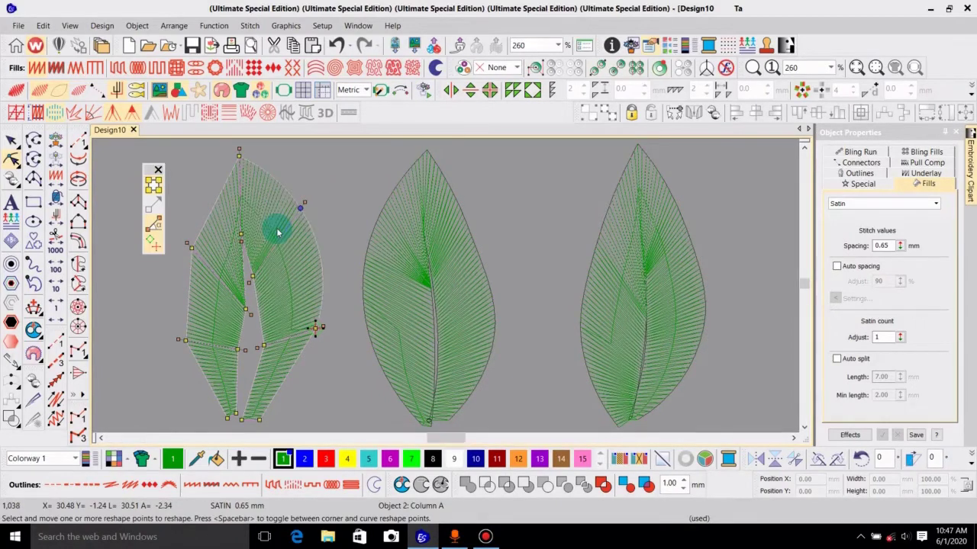
# Step: Convert the two outline points on the first leaf's left side to curve points
pyautogui.press('Left')
pyautogui.moveTo(232, 220); pyautogui.dragTo(267, 271)
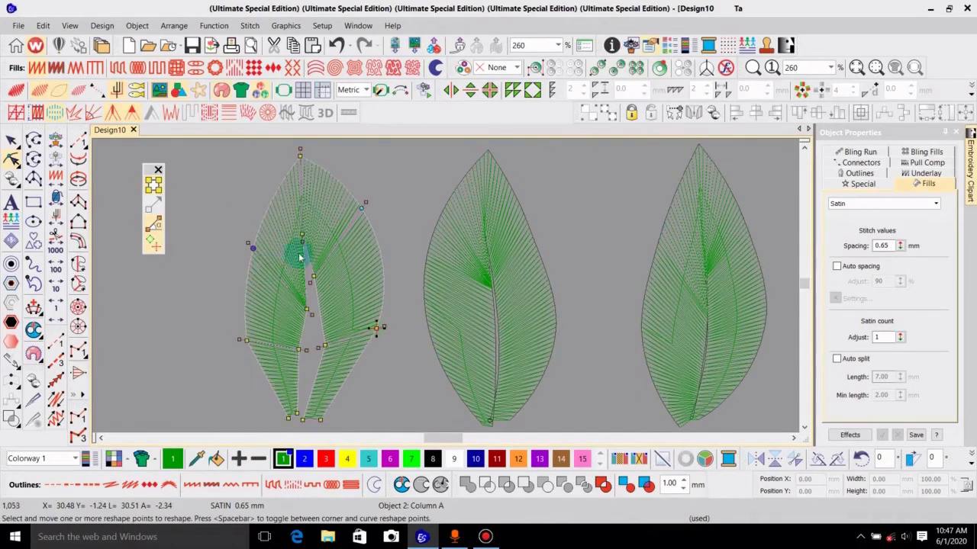
pyautogui.moveTo(229, 330); pyautogui.dragTo(257, 357)
pyautogui.press('space')
# Step: Convert the inner reshape points along the first leaf's midrib to curve points
pyautogui.moveTo(310, 341); pyautogui.dragTo(295, 304)
pyautogui.press('space')
pyautogui.press('space')
pyautogui.press('space')
pyautogui.click(313, 275)
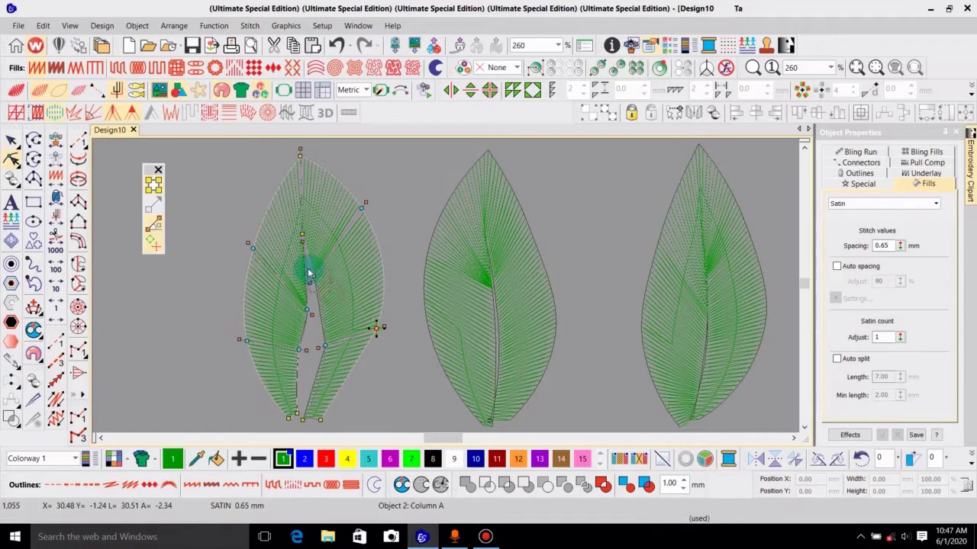
# Step: Move the first leaf's midrib and inner base points together to narrow the gap between its halves
pyautogui.moveTo(308, 311); pyautogui.dragTo(309, 355)
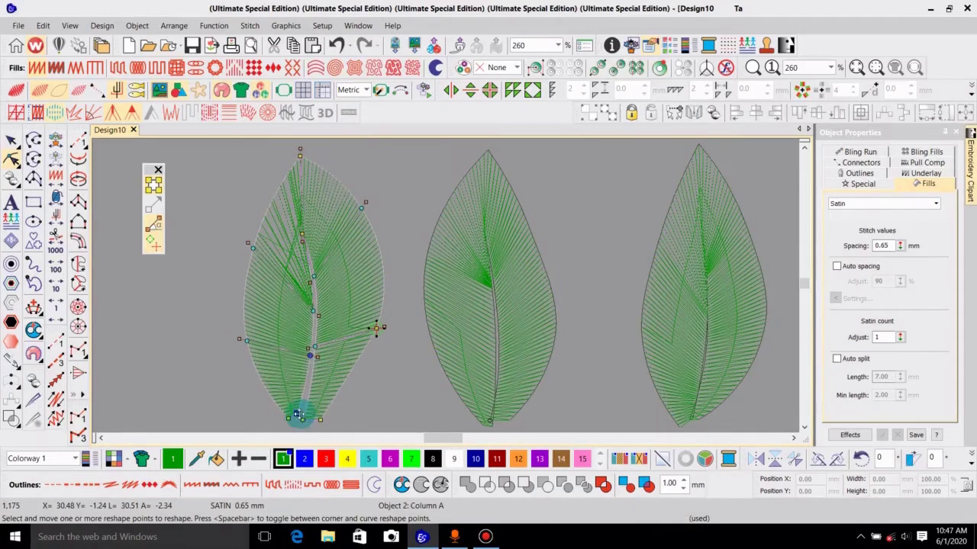
pyautogui.moveTo(297, 414); pyautogui.dragTo(304, 419)
pyautogui.moveTo(375, 352); pyautogui.dragTo(376, 351)
pyautogui.scroll(1, 402, 284)
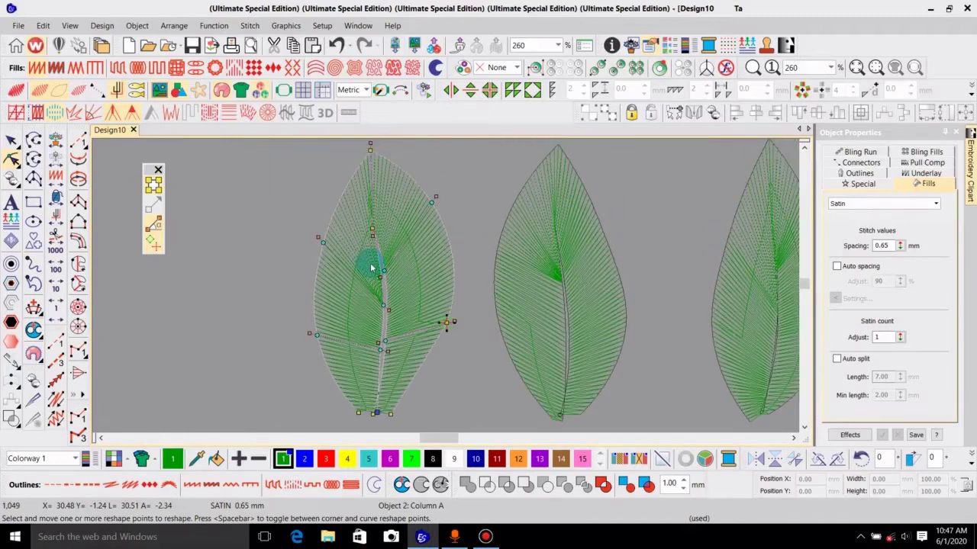
pyautogui.moveTo(375, 223); pyautogui.dragTo(382, 235)
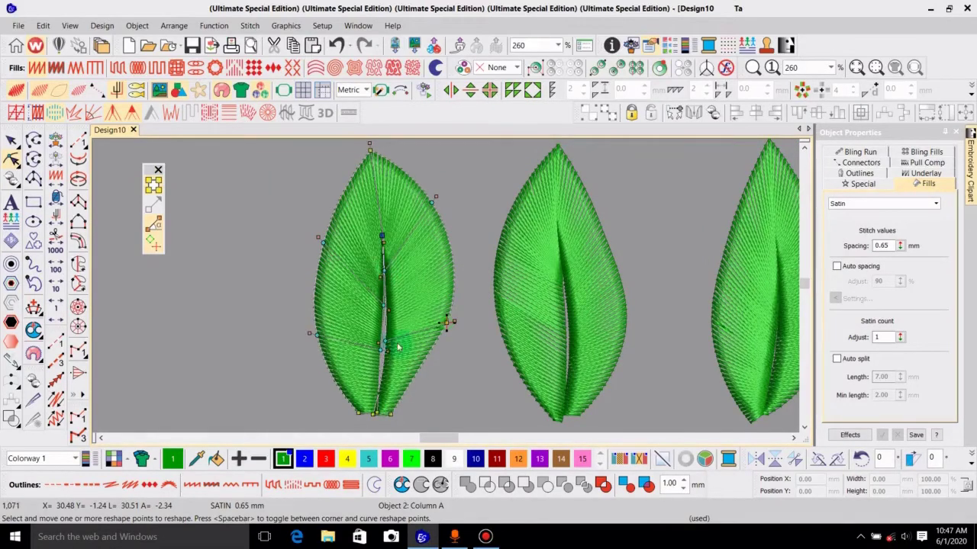
pyautogui.moveTo(383, 344); pyautogui.dragTo(381, 349)
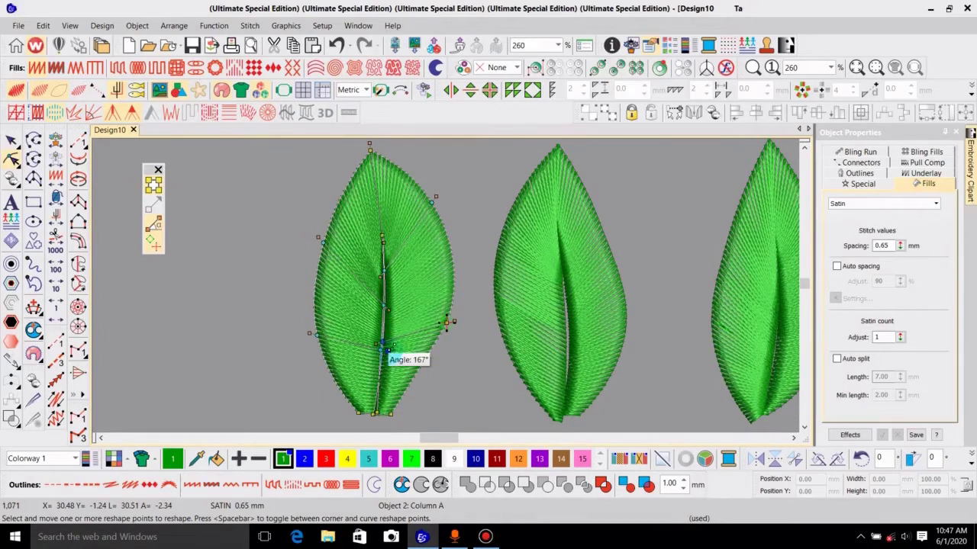
pyautogui.press('0')
pyautogui.press('Escape')
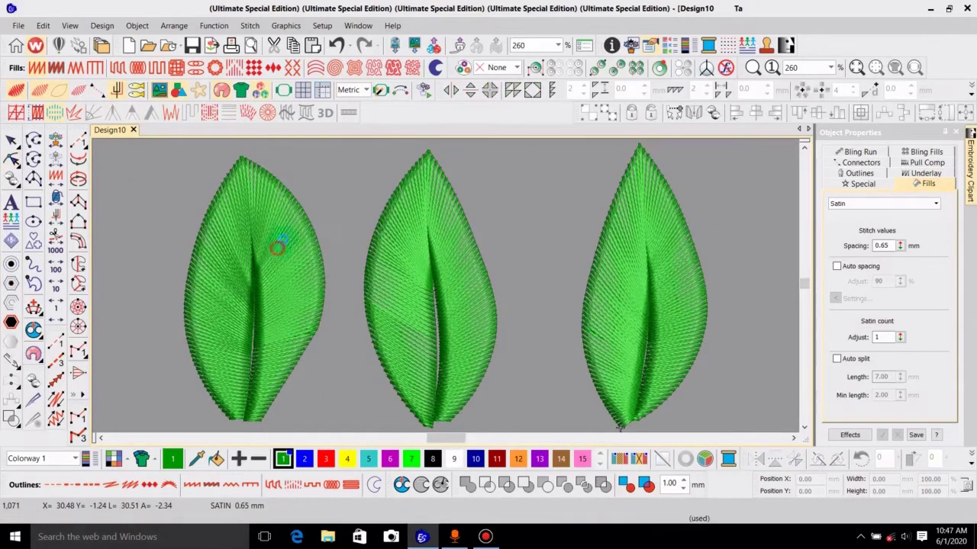
# Step: Smooth the first leaf's remaining lower-right corner point into a curve and display the result in TrueView
pyautogui.press('h')
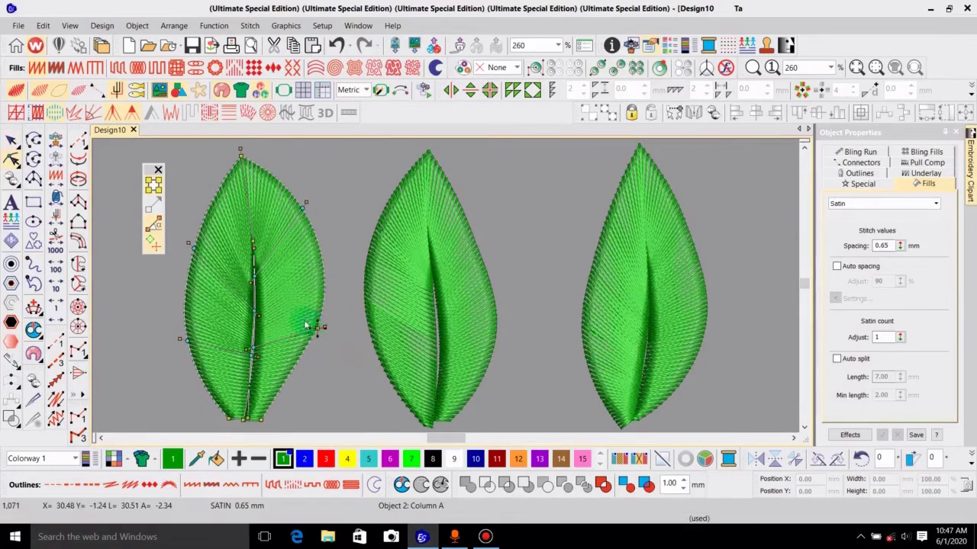
pyautogui.press('Escape')
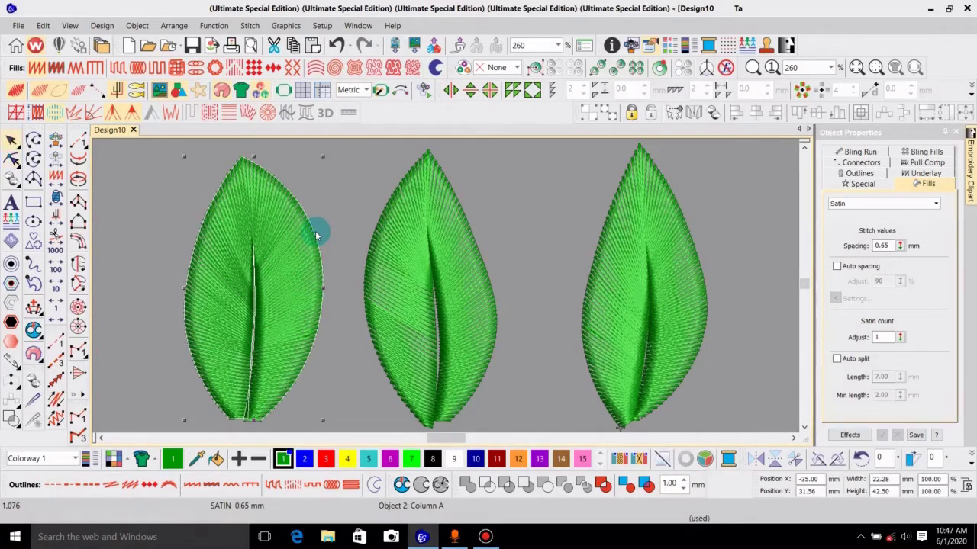
pyautogui.press('t')
pyautogui.press('Escape')
pyautogui.press('t')
pyautogui.press('Left')
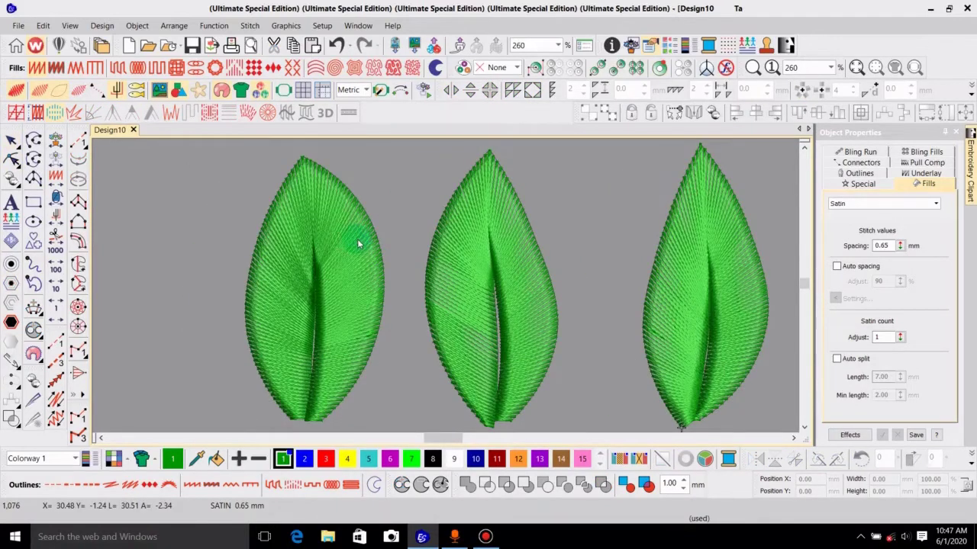
# Step: Open the first leaf for reshaping, reposition the reshape view toolbar and toggle the display of its reshape nodes
pyautogui.hscroll(-1, 358, 238)
pyautogui.click(407, 244)
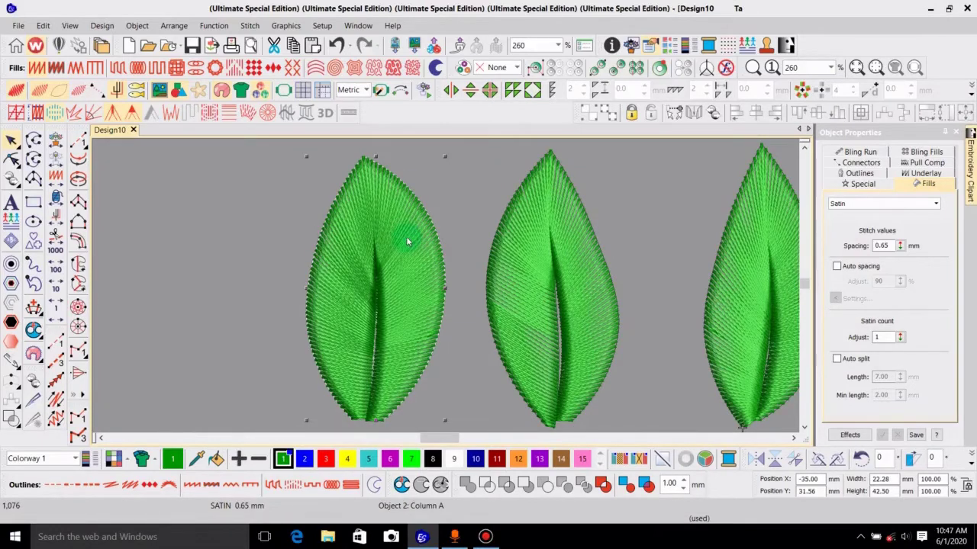
pyautogui.press('h')
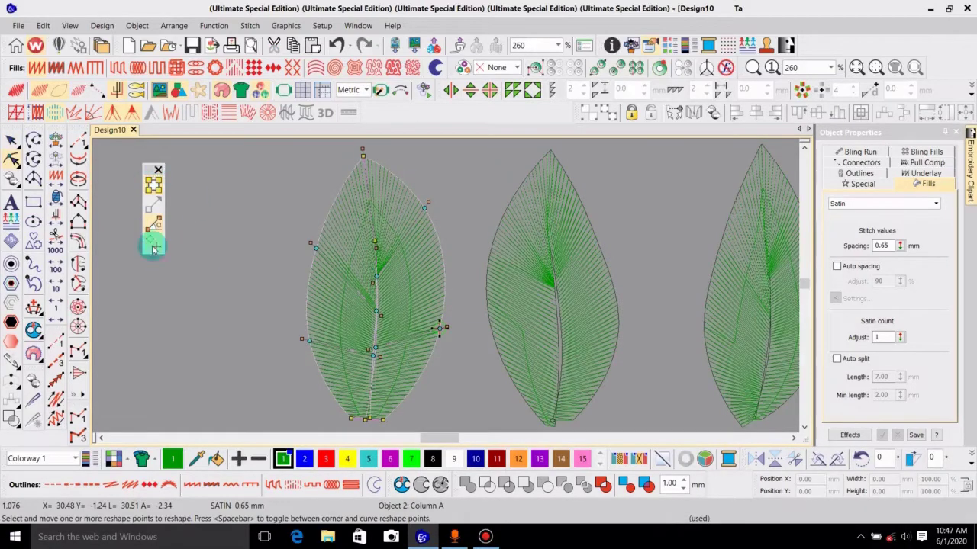
pyautogui.moveTo(160, 168); pyautogui.dragTo(209, 161)
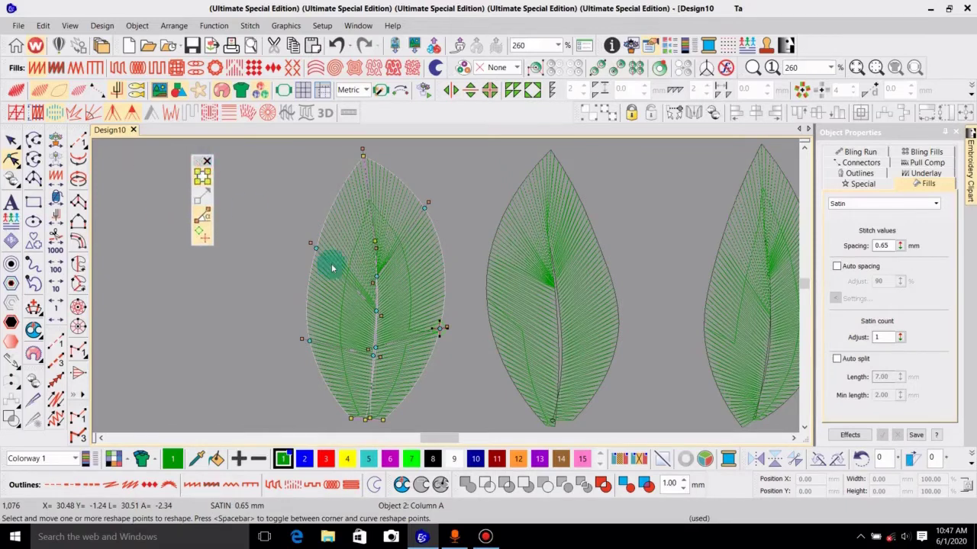
pyautogui.click(205, 181)
pyautogui.click(204, 182)
pyautogui.click(204, 182)
pyautogui.click(204, 182)
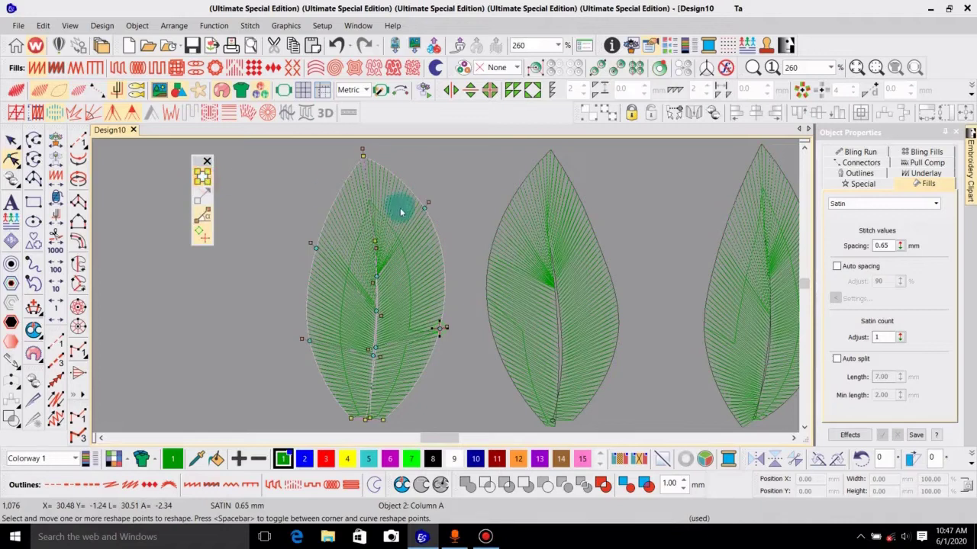
pyautogui.click(204, 186)
pyautogui.click(204, 185)
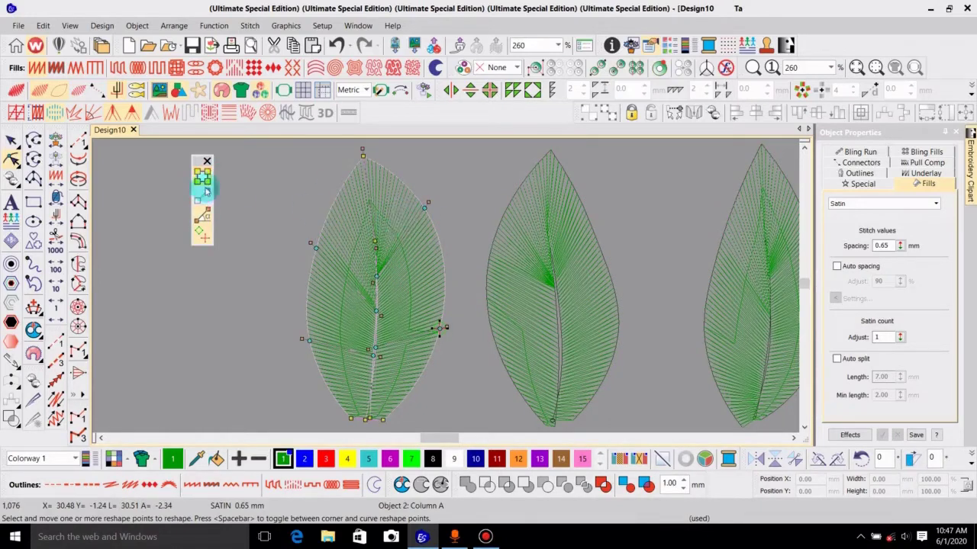
pyautogui.click(203, 176)
pyautogui.click(203, 177)
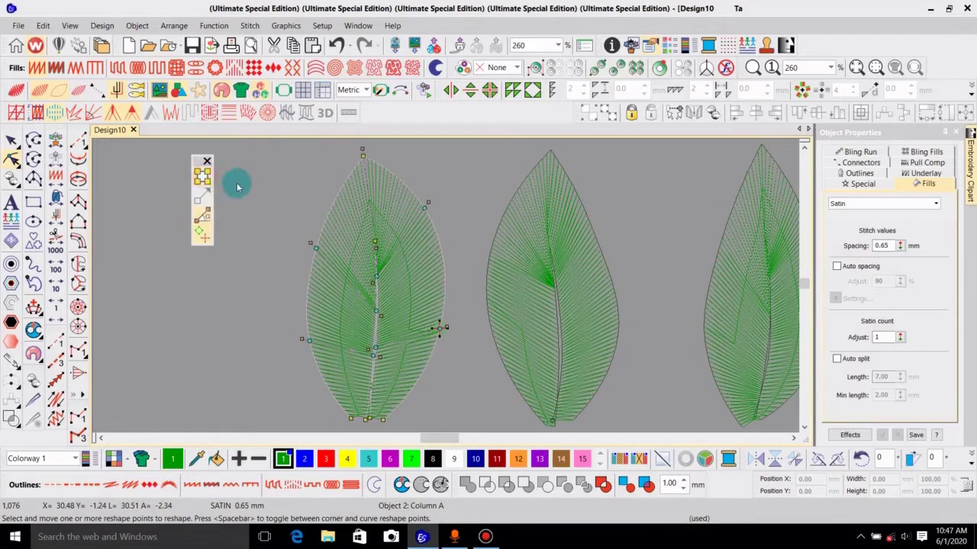
# Step: Toggle the first leaf's stitch angle handles and start and end markers, and leave Reshape mode
pyautogui.click(201, 221)
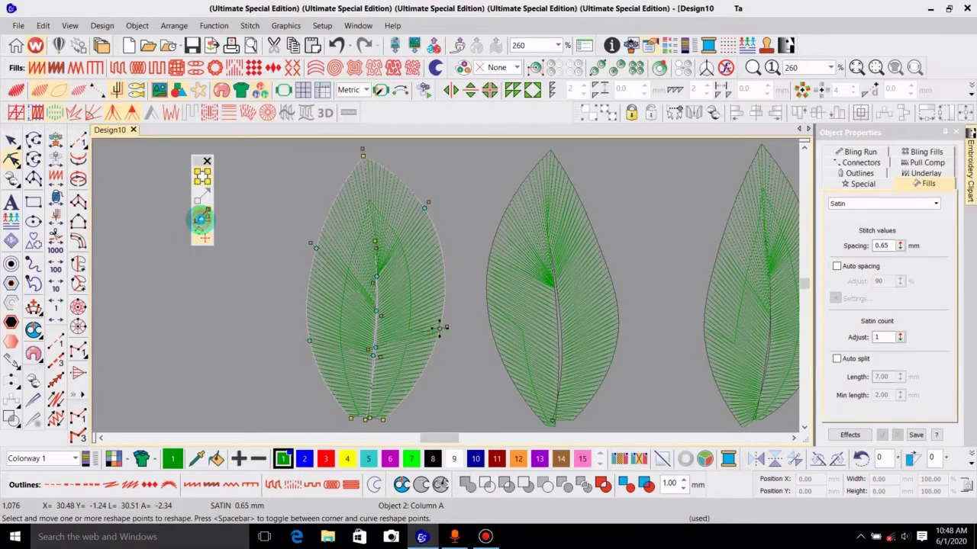
pyautogui.click(205, 239)
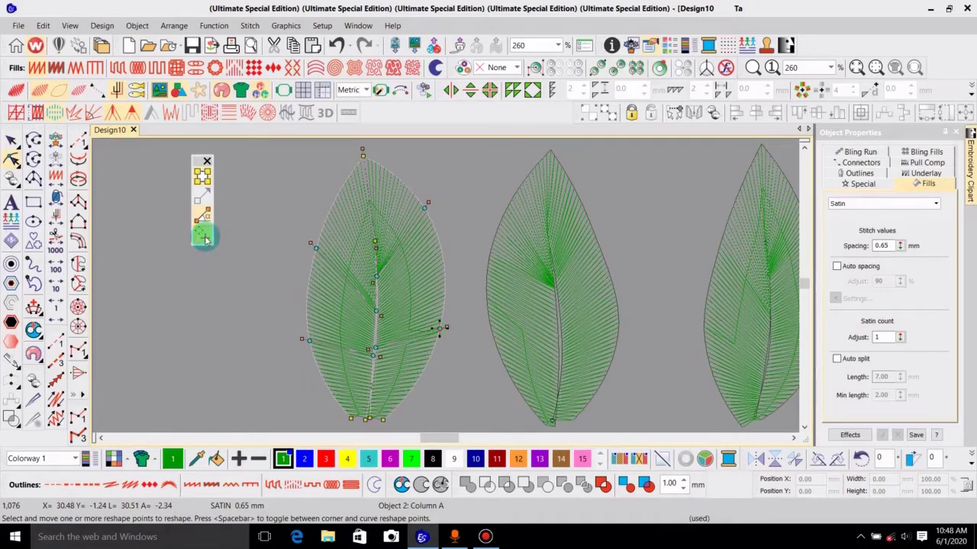
pyautogui.click(439, 329)
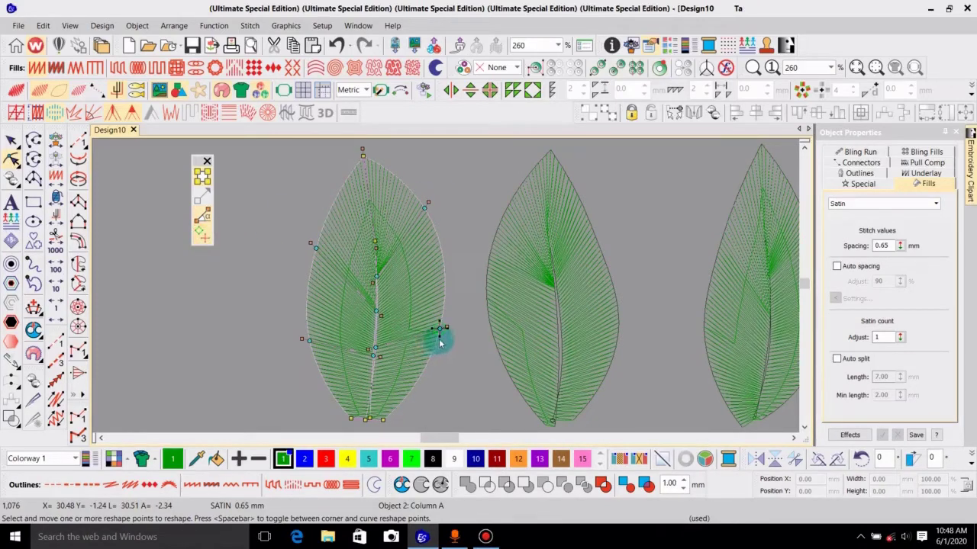
pyautogui.middleClick(417, 349)
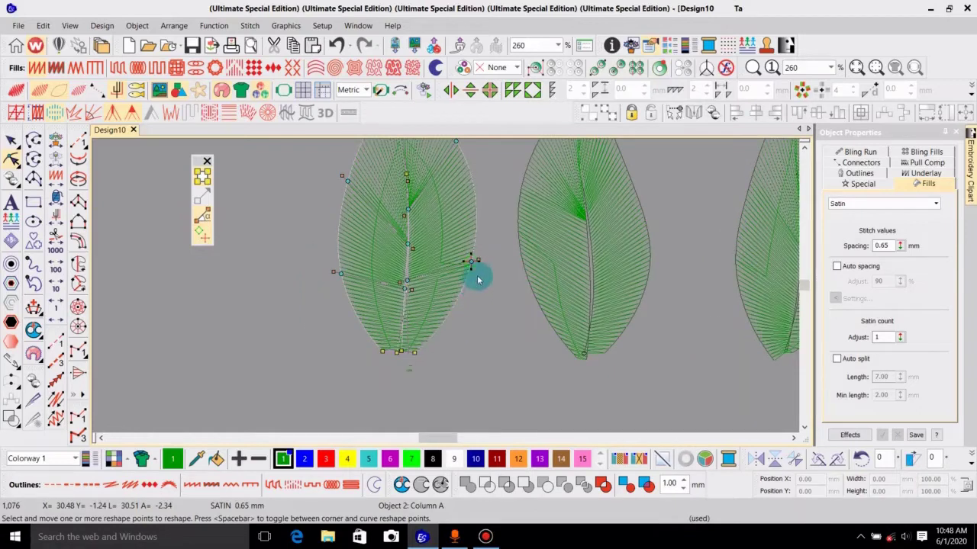
pyautogui.press('0')
pyautogui.press('Escape')
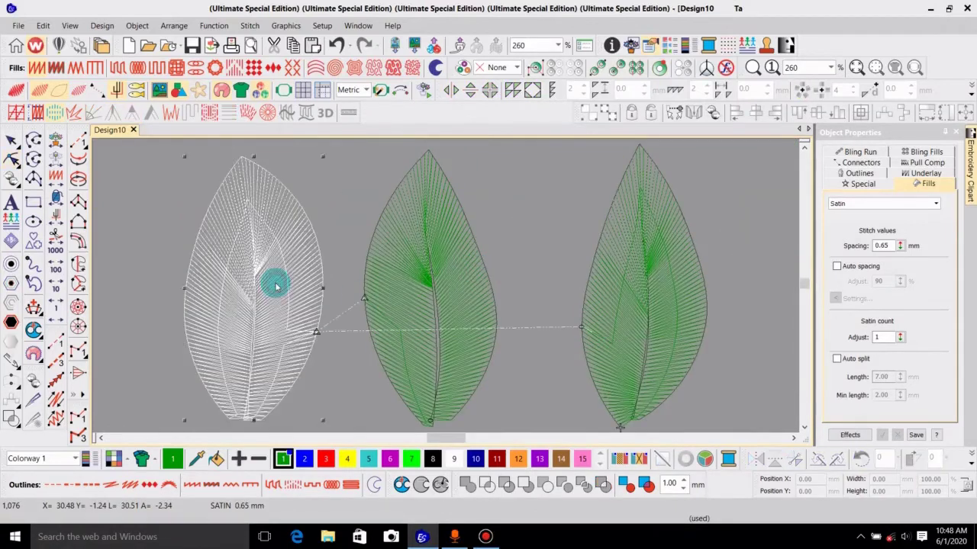
# Step: Reshape the first leaf in TrueView by moving its upper-right, upper-left and lower-left outline points down along the edge
pyautogui.hscroll(-2, 294, 281)
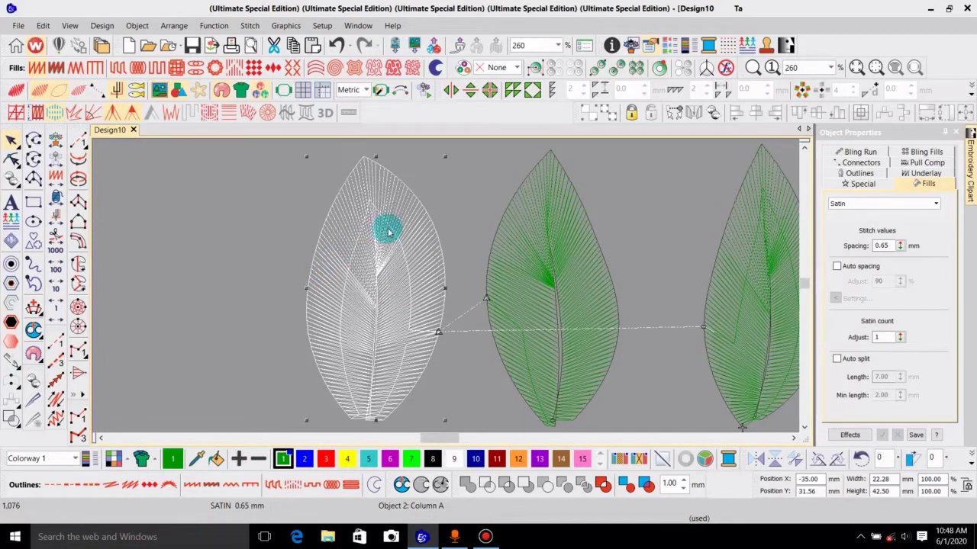
pyautogui.press('h')
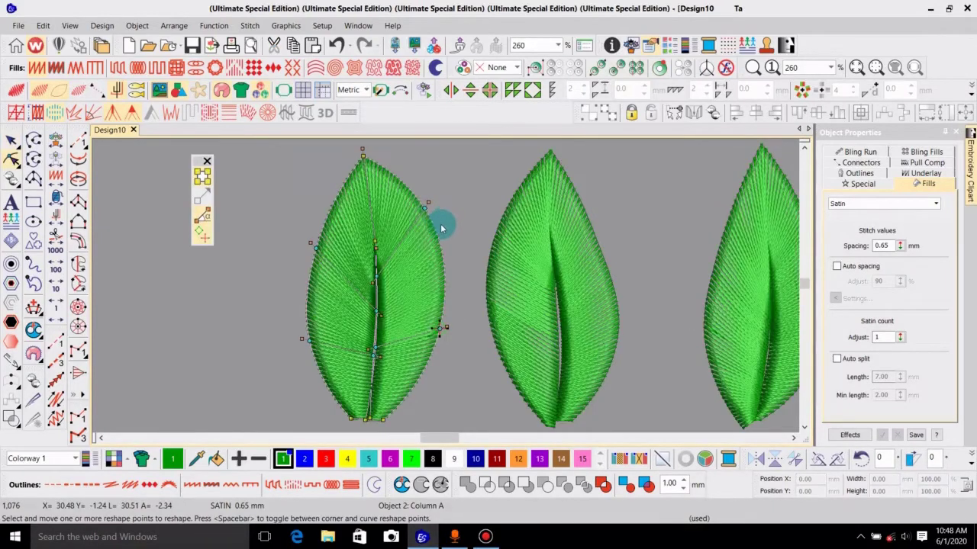
pyautogui.moveTo(426, 211); pyautogui.dragTo(443, 266)
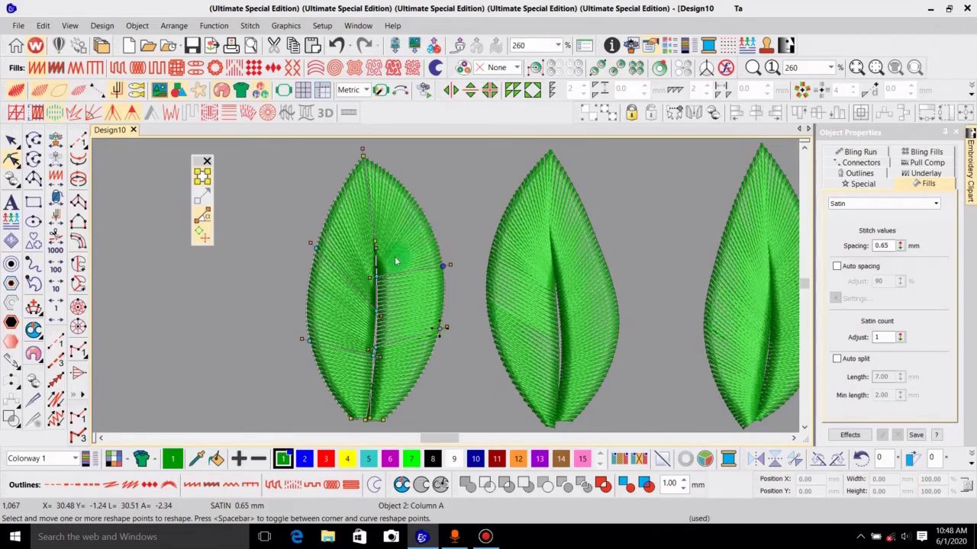
pyautogui.moveTo(316, 250); pyautogui.dragTo(306, 293)
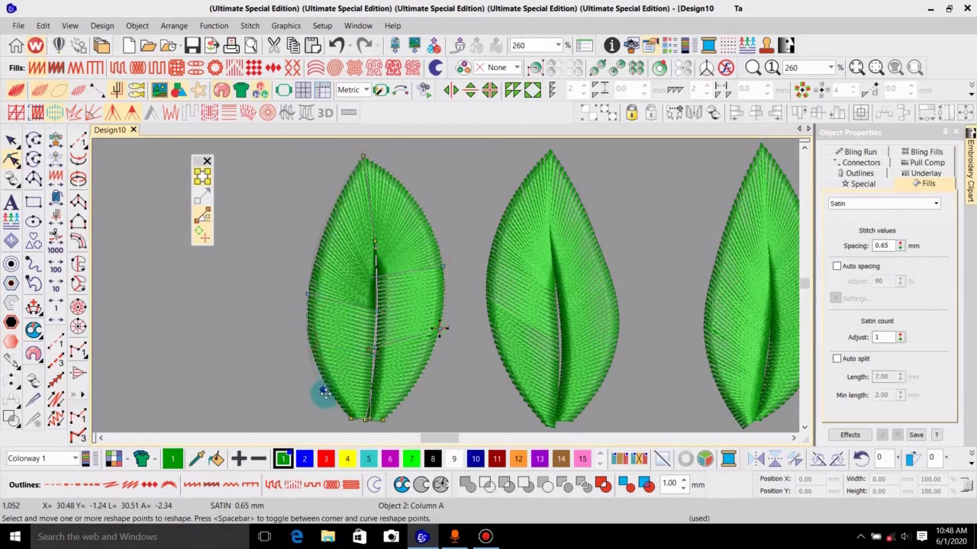
pyautogui.moveTo(328, 395); pyautogui.dragTo(326, 395)
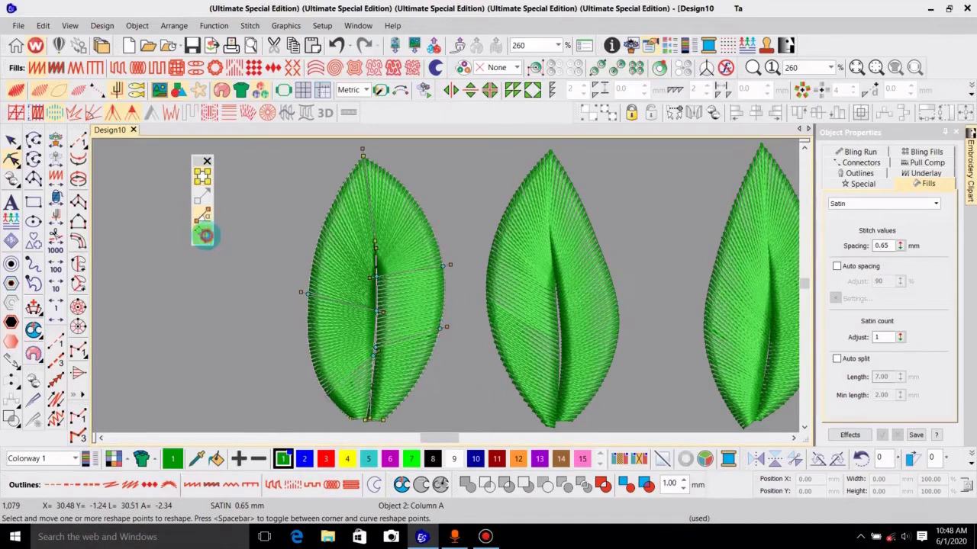
# Step: Hide the start and end markers and move the first leaf's lower-right outline point down toward the base
pyautogui.click(205, 235)
pyautogui.moveTo(441, 329); pyautogui.dragTo(427, 386)
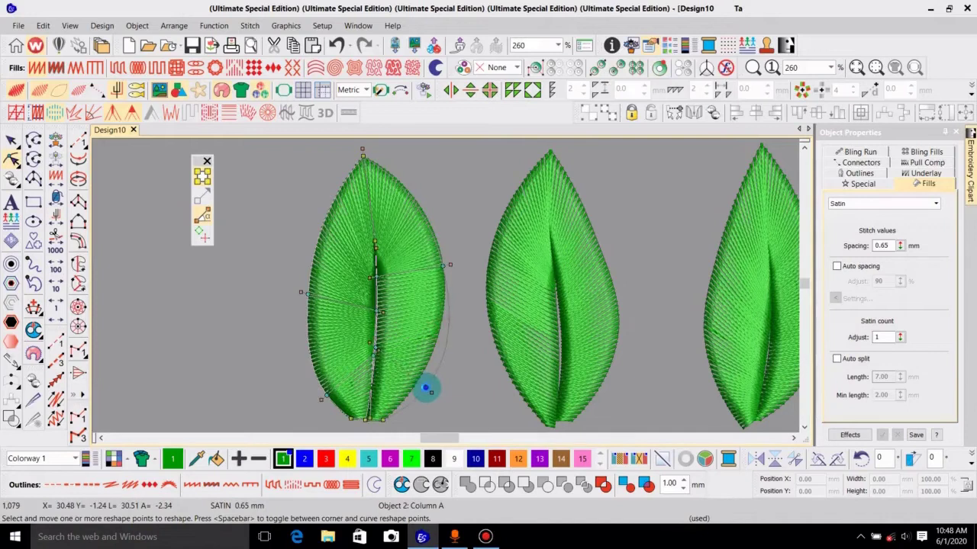
pyautogui.moveTo(449, 264); pyautogui.dragTo(429, 213)
pyautogui.press('Return')
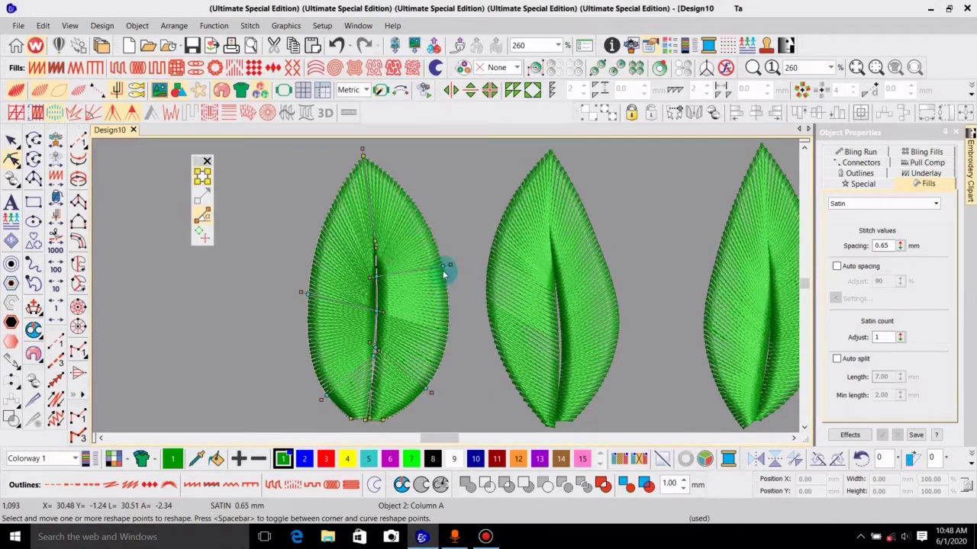
# Step: Move the first leaf's upper-right and lower-right angle points upward along the outline, discarding the unsuitable moves
pyautogui.moveTo(441, 264); pyautogui.dragTo(429, 232)
pyautogui.hotkey('ctrl', 'z')
pyautogui.moveTo(449, 264); pyautogui.dragTo(441, 203)
pyautogui.press('Return')
pyautogui.moveTo(443, 265); pyautogui.dragTo(438, 231)
pyautogui.moveTo(435, 391); pyautogui.dragTo(457, 321)
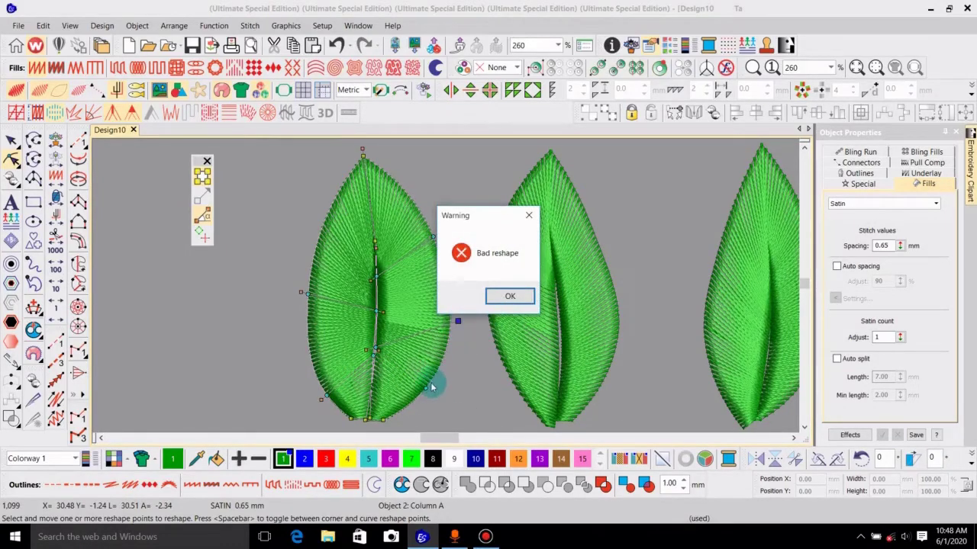
pyautogui.press('Return')
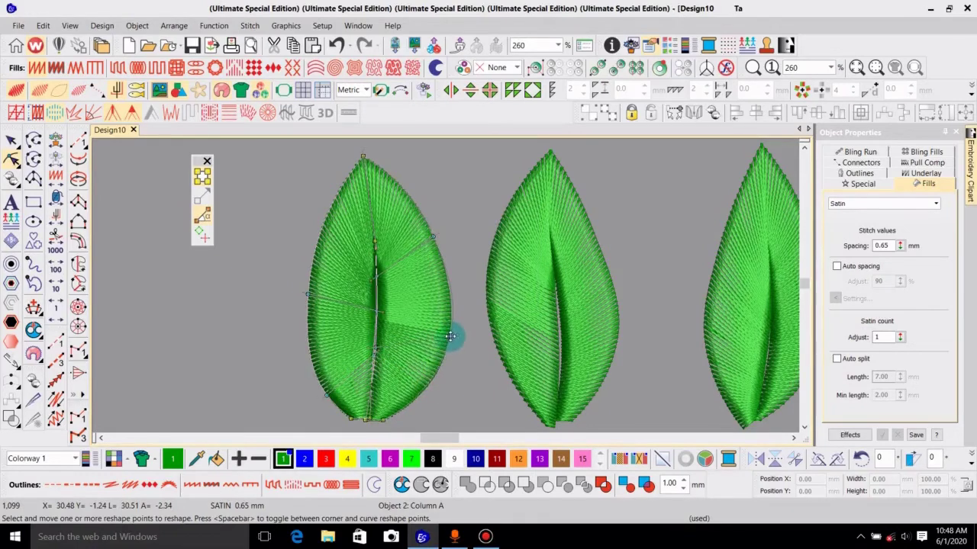
# Step: Move the first leaf's lower-left and upper-left angle points upward along the outline, leave Reshape mode and select the leaf
pyautogui.moveTo(322, 398); pyautogui.dragTo(313, 351)
pyautogui.moveTo(307, 294); pyautogui.dragTo(319, 236)
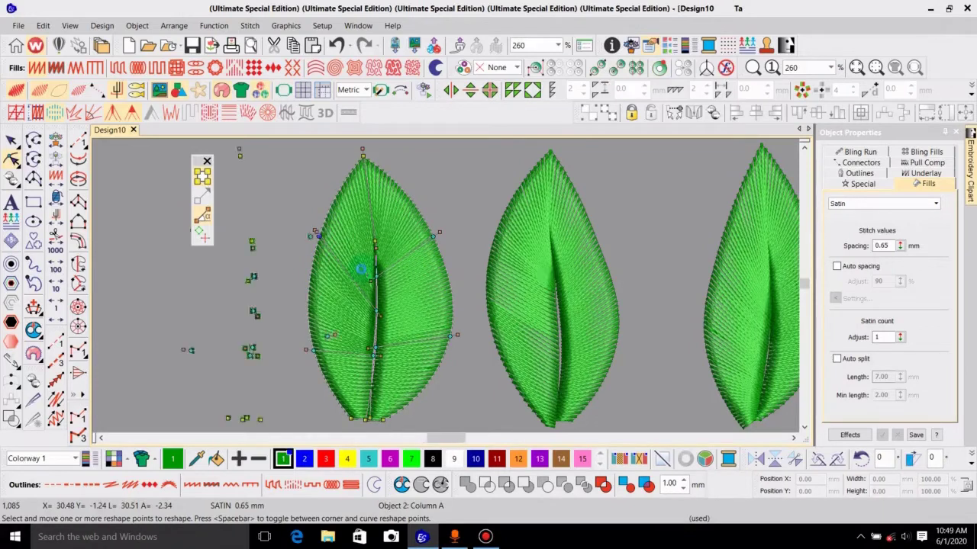
pyautogui.hscroll(3, 336, 271)
pyautogui.press('Escape')
pyautogui.press('Escape')
pyautogui.click(298, 269)
pyautogui.hscroll(-1, 306, 270)
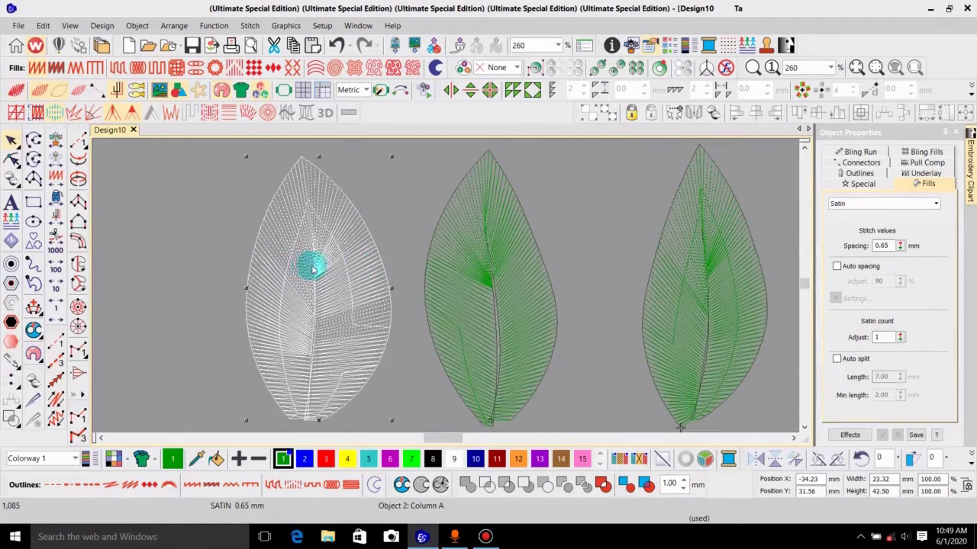
# Step: Reopen the first leaf in Reshape mode to review its angle points, exit, and examine the leaves in TrueView
pyautogui.click(388, 274)
pyautogui.click(202, 217)
pyautogui.moveTo(376, 237)
pyautogui.mouseDown()
pyautogui.moveTo(374, 218)
pyautogui.moveTo(385, 244)
pyautogui.mouseUp()
pyautogui.hscroll(1, 395, 238)
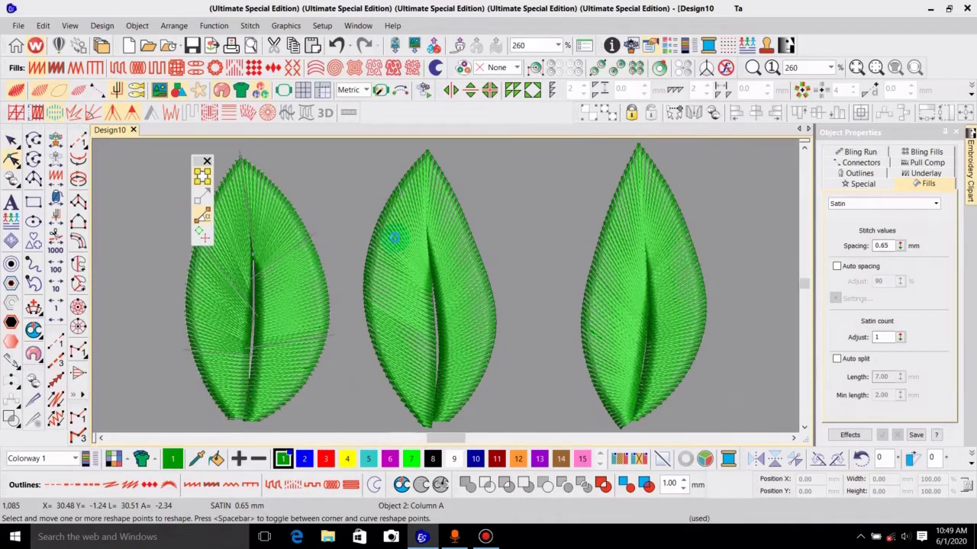
pyautogui.click(326, 237)
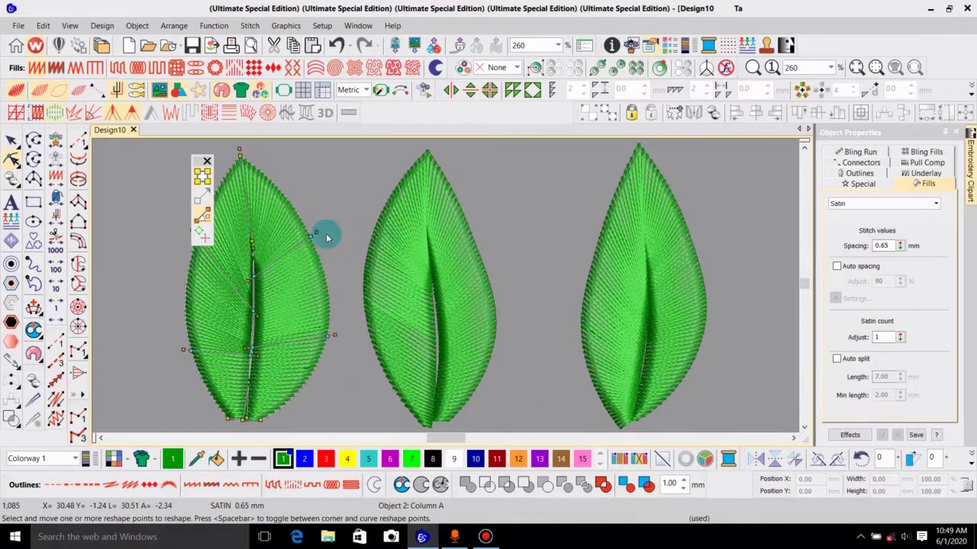
pyautogui.moveTo(319, 232); pyautogui.dragTo(317, 231)
pyautogui.hscroll(-2, 318, 232)
pyautogui.press('Escape')
pyautogui.press('Escape')
pyautogui.press('t')
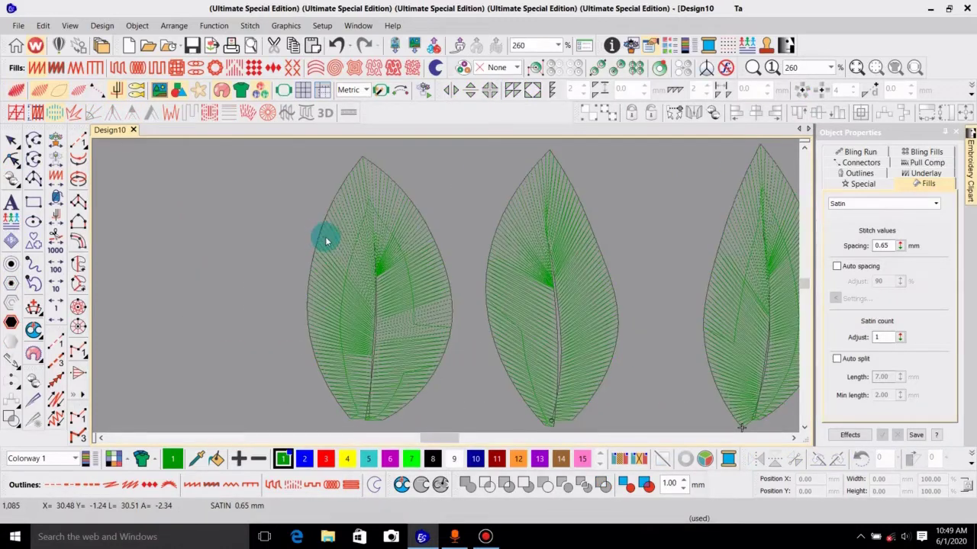
pyautogui.hscroll(4, 331, 240)
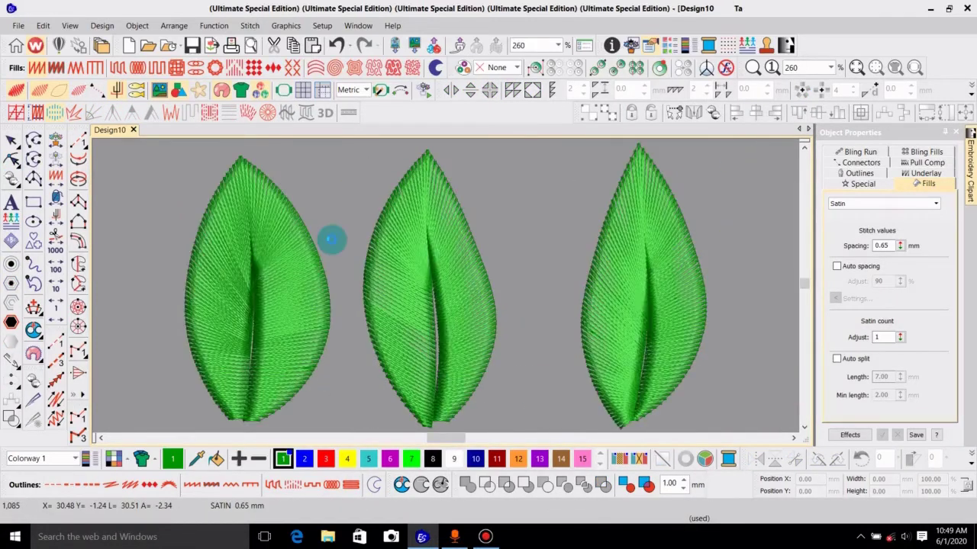
# Step: Try to enlarge the first leaf proportionally to about 35 × 64 mm, and undo the resize
pyautogui.click(268, 259)
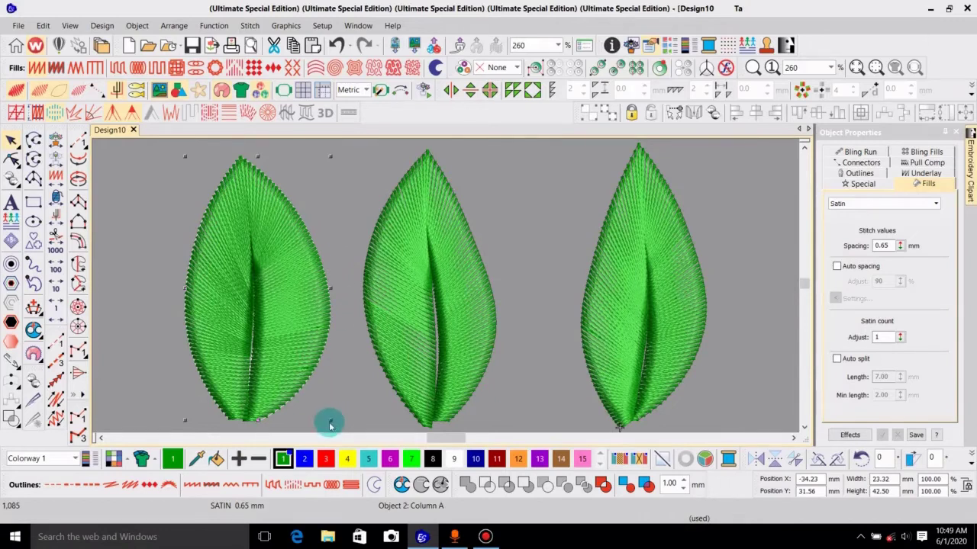
pyautogui.hotkey('shift', 'z')
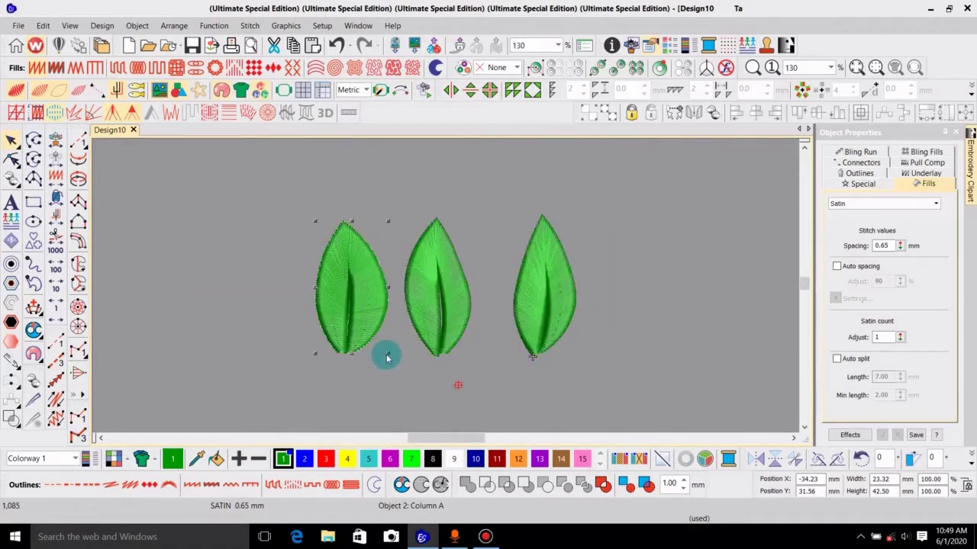
pyautogui.moveTo(386, 357); pyautogui.dragTo(420, 379)
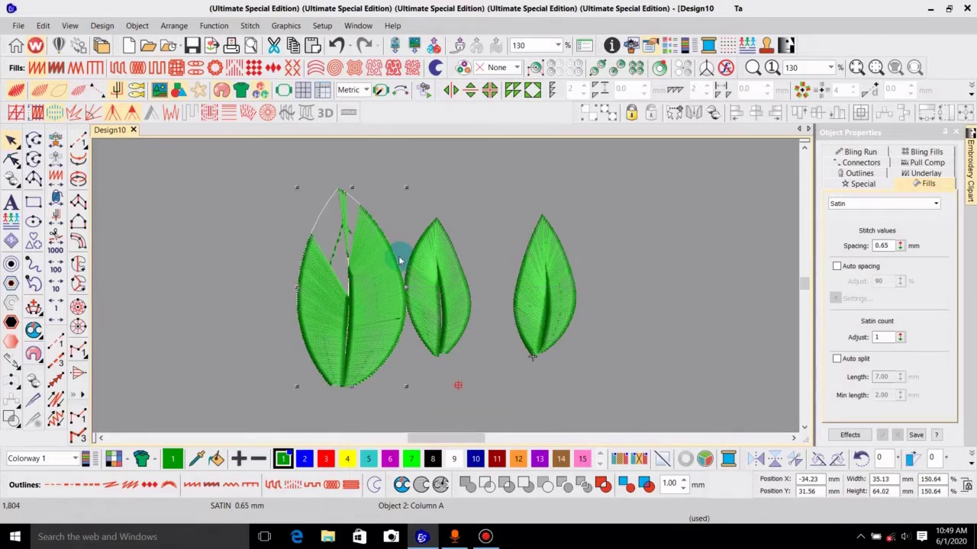
pyautogui.hotkey('ctrl', 'z')
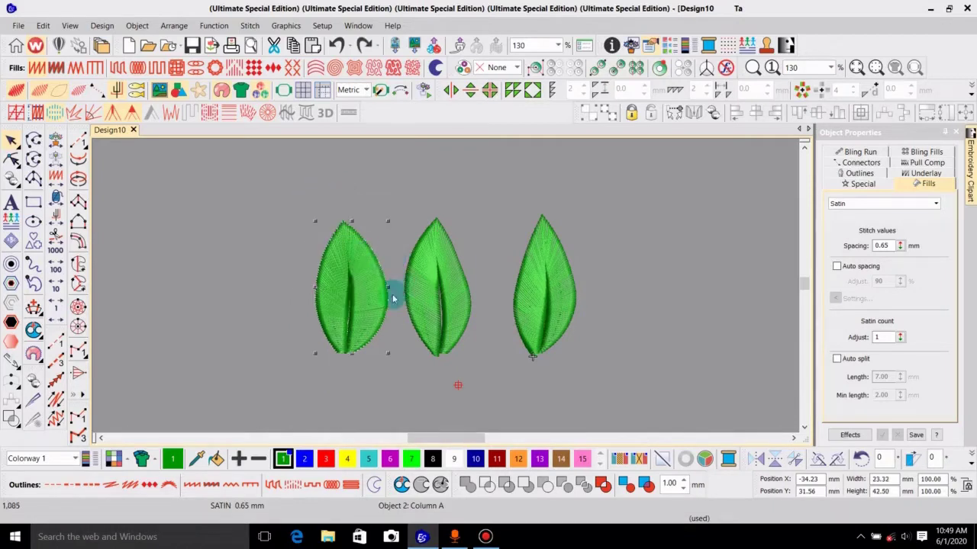
# Step: Try to stretch the first leaf in width only, once widely and once slightly, undoing each stretch
pyautogui.moveTo(387, 286); pyautogui.dragTo(433, 290)
pyautogui.hotkey('ctrl', 'z')
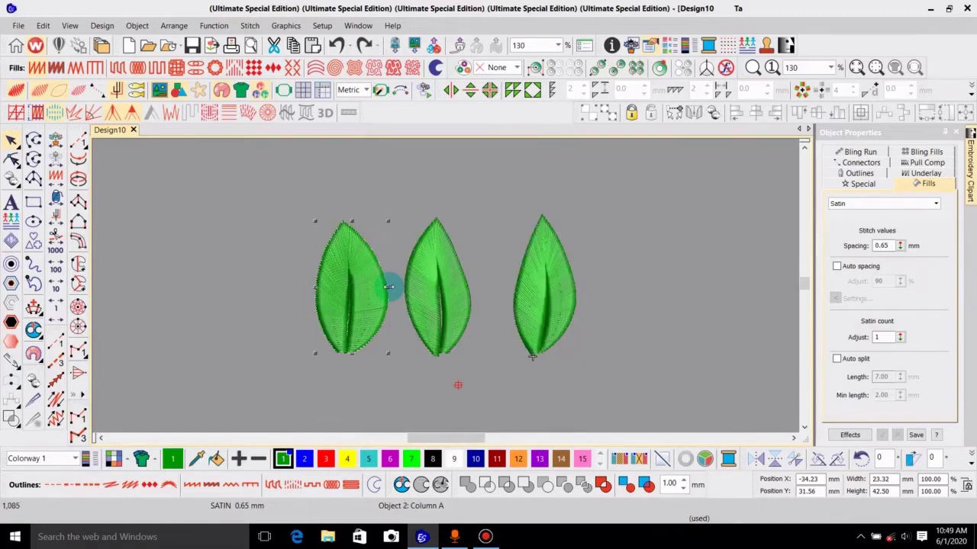
pyautogui.moveTo(388, 287); pyautogui.dragTo(402, 285)
pyautogui.hotkey('ctrl', 'z')
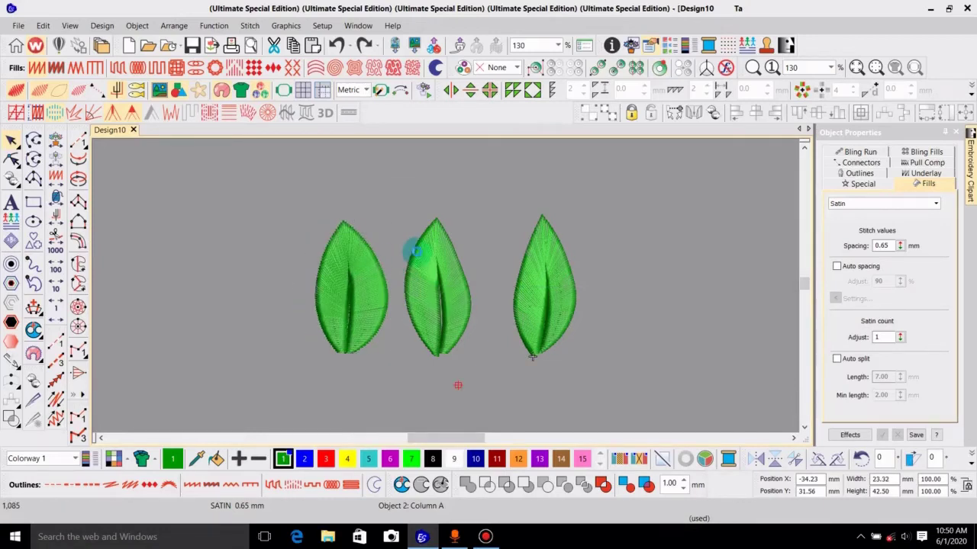
# Step: Select all three leaves, align their centers in a horizontal row and space them evenly
pyautogui.hotkey('ctrl', 'z')
pyautogui.hotkey('ctrl', 'z')
pyautogui.hotkey('ctrl', 'z')
pyautogui.hotkey('ctrl', 'z')
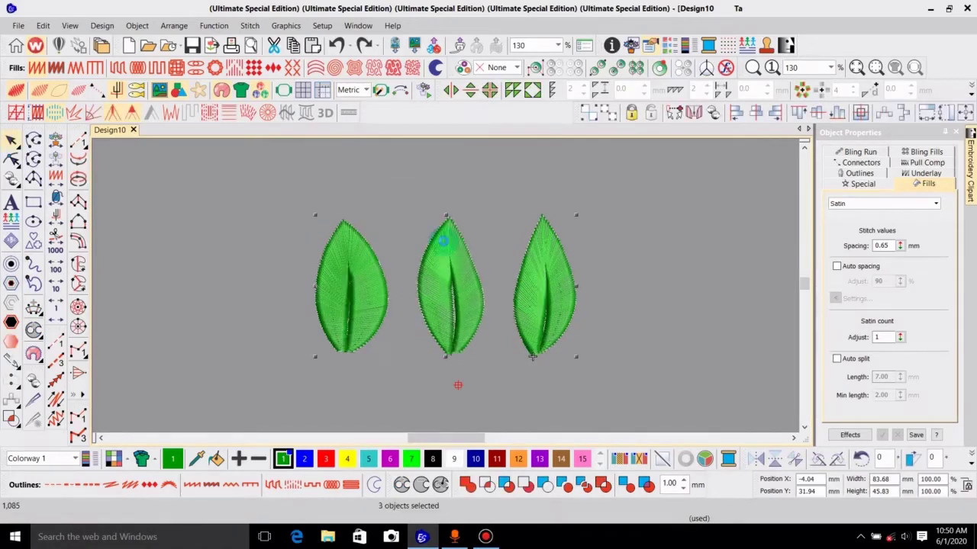
# Step: Scale the three selected leaves proportionally down to 87.54 %, about 73.26 × 40.12 mm overall, and deselect them
pyautogui.moveTo(576, 216); pyautogui.dragTo(565, 237)
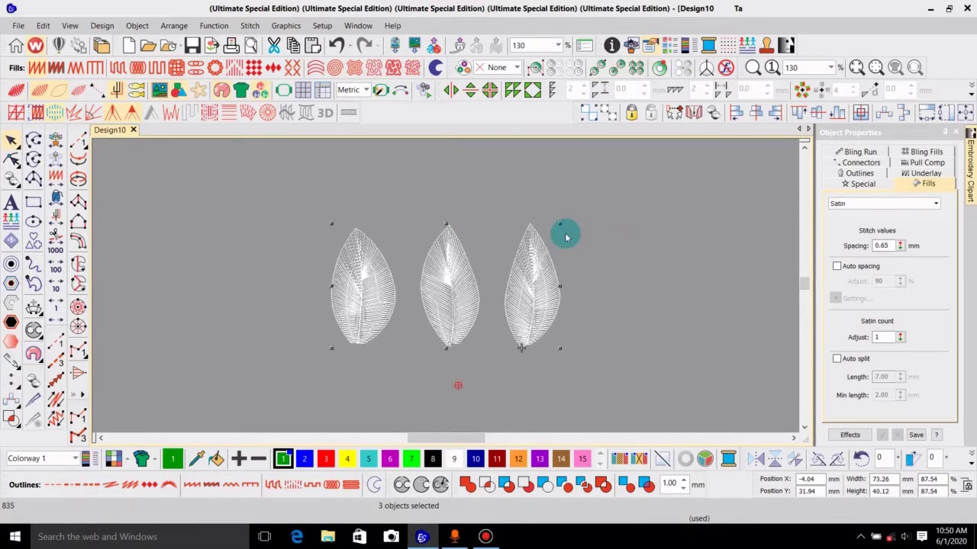
pyautogui.press('Escape')
pyautogui.press('0')
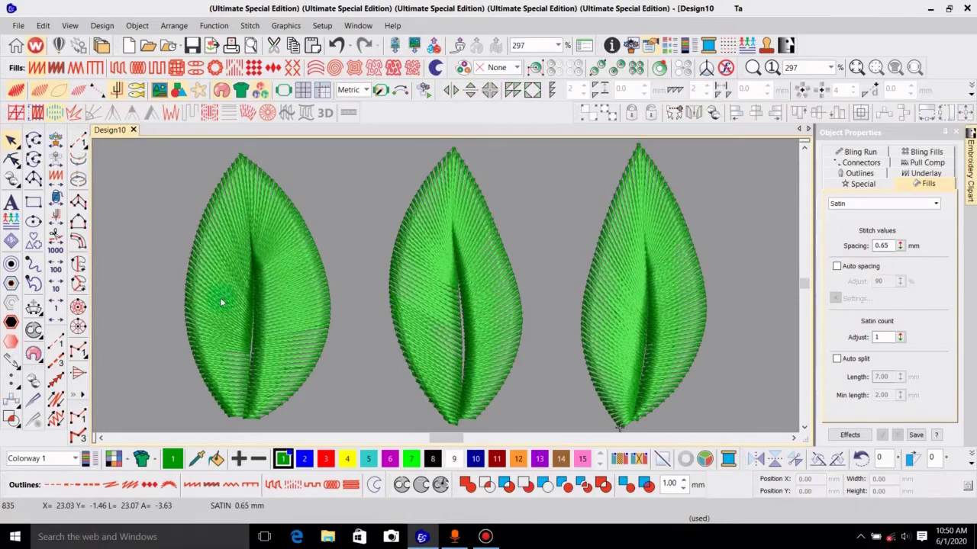
# Step: Clone the first leaf into the empty area beside it and delete the copy
pyautogui.click(220, 299)
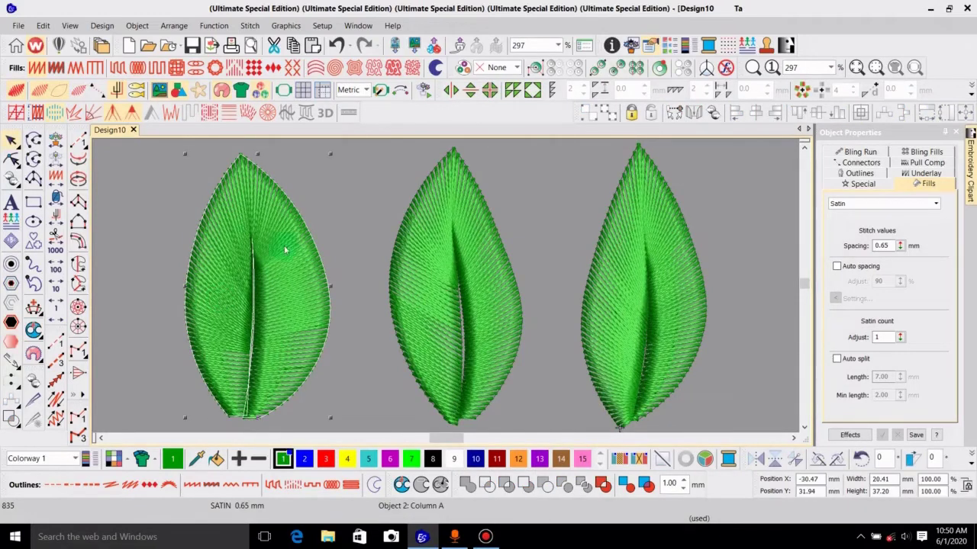
pyautogui.hotkey('shift', 'z')
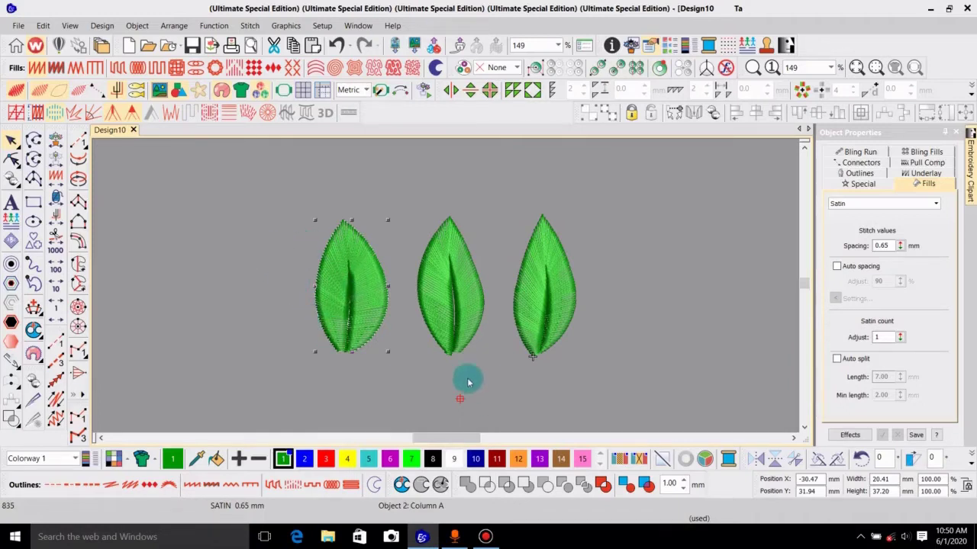
pyautogui.click(374, 307)
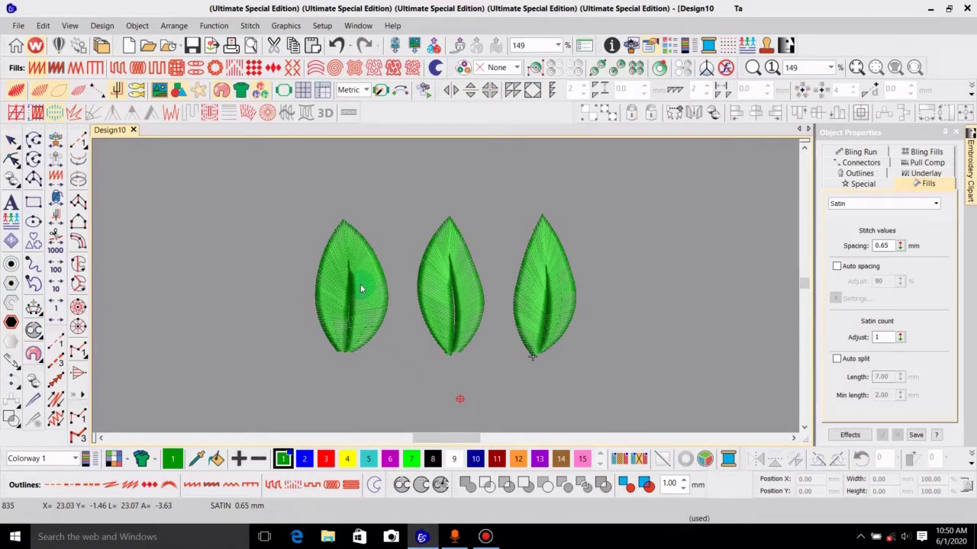
pyautogui.click(361, 288)
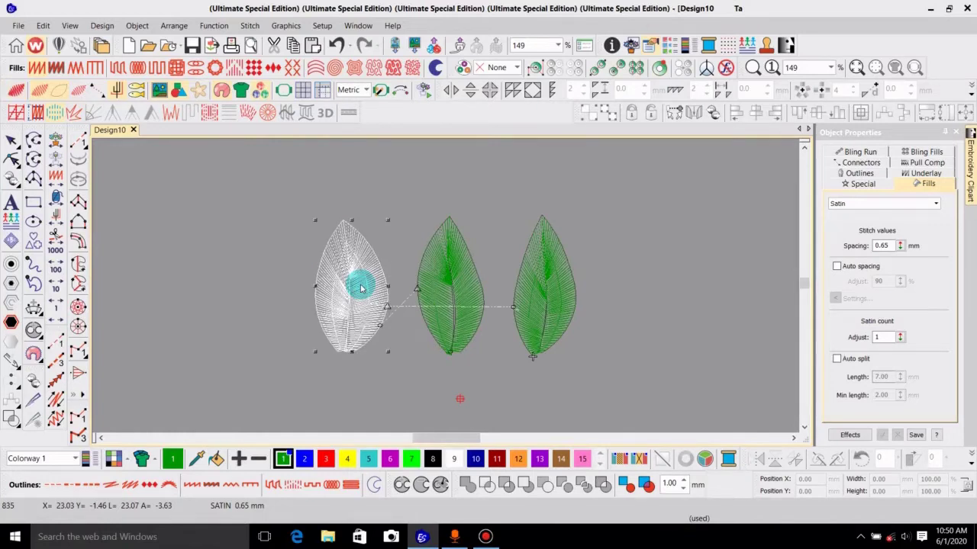
pyautogui.moveTo(362, 288); pyautogui.dragTo(271, 306)
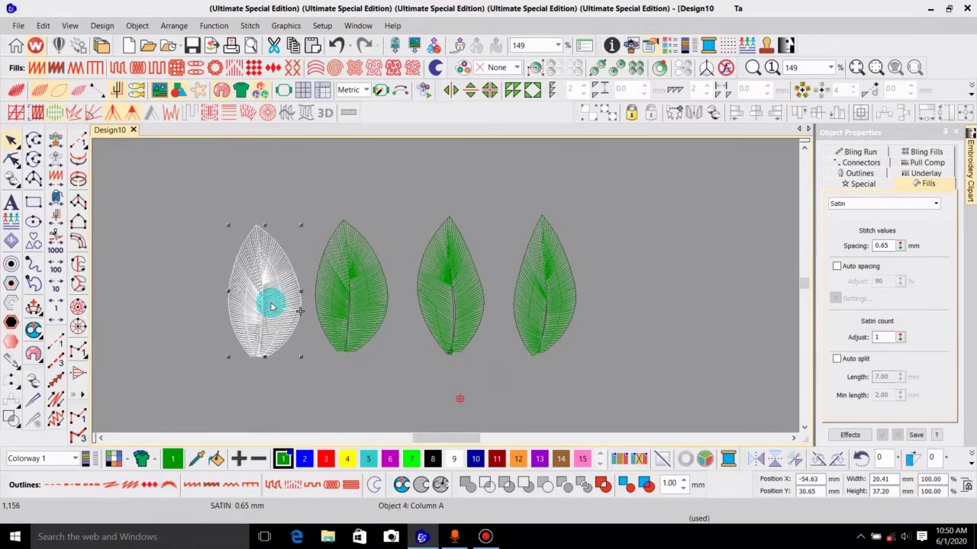
pyautogui.press('Delete')
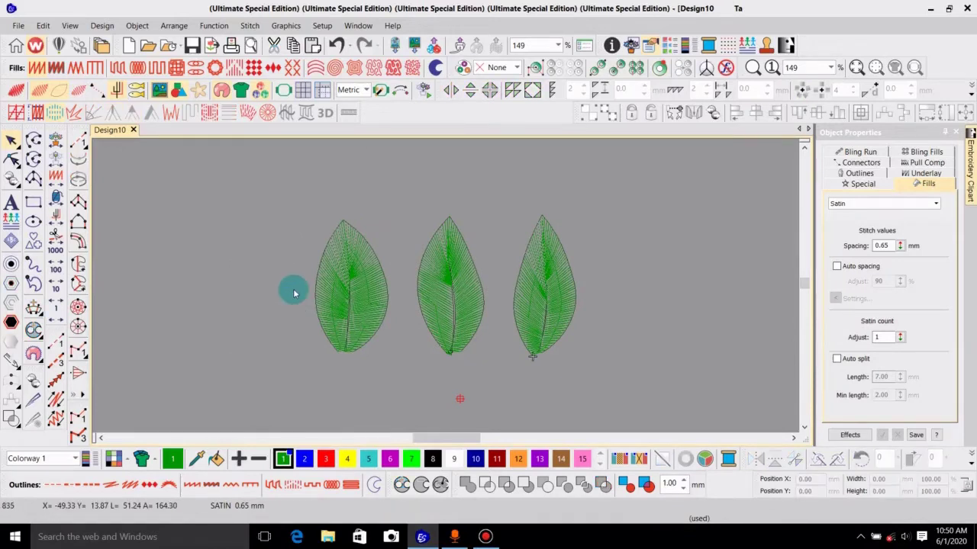
# Step: Clone the first leaf several times around the empty area, then select the three copies together and delete them
pyautogui.click(354, 281)
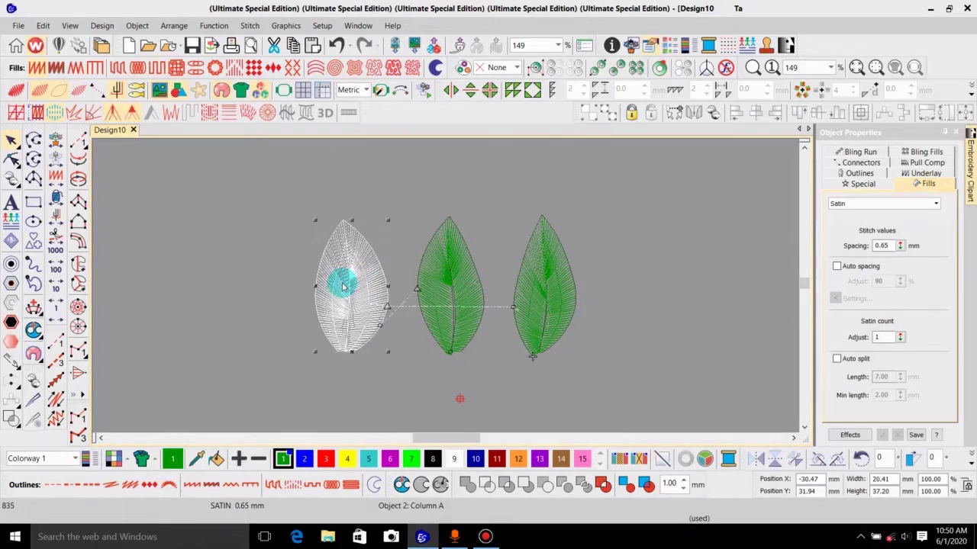
pyautogui.hscroll(-2, 335, 290)
pyautogui.moveTo(460, 295); pyautogui.dragTo(271, 259)
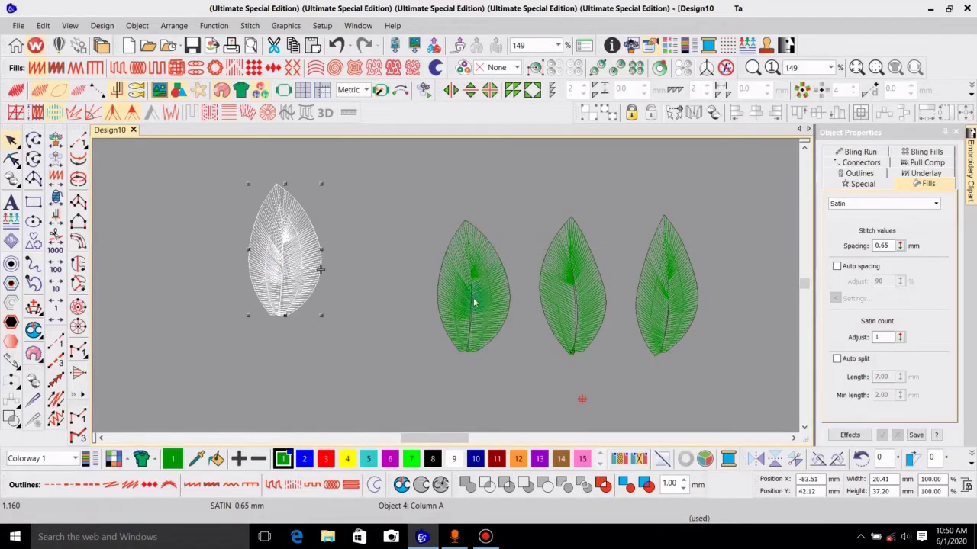
pyautogui.moveTo(295, 256); pyautogui.dragTo(394, 344)
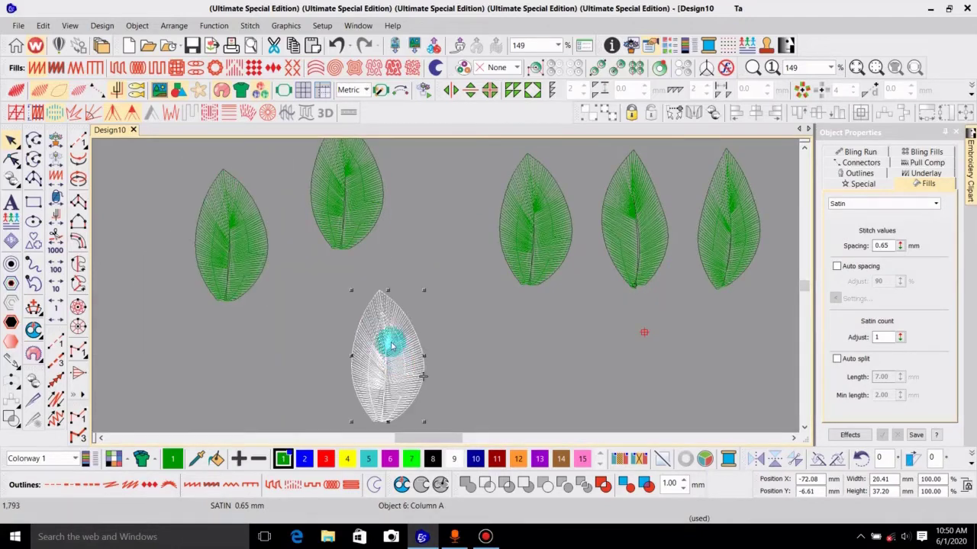
pyautogui.keyDown('ctrl'); pyautogui.click(253, 255); pyautogui.keyUp('ctrl')
pyautogui.keyDown('ctrl'); pyautogui.click(351, 216); pyautogui.keyUp('ctrl')
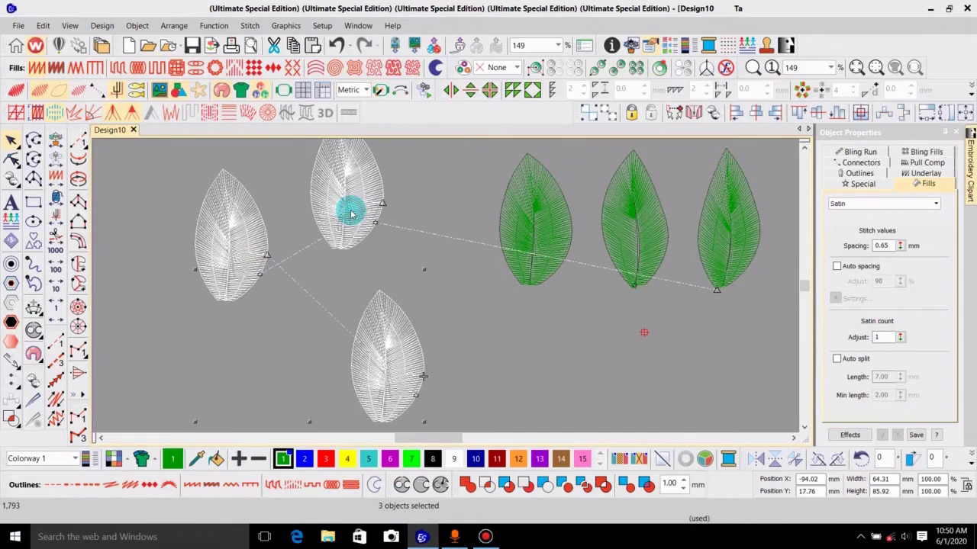
pyautogui.press('Delete')
pyautogui.press('0')
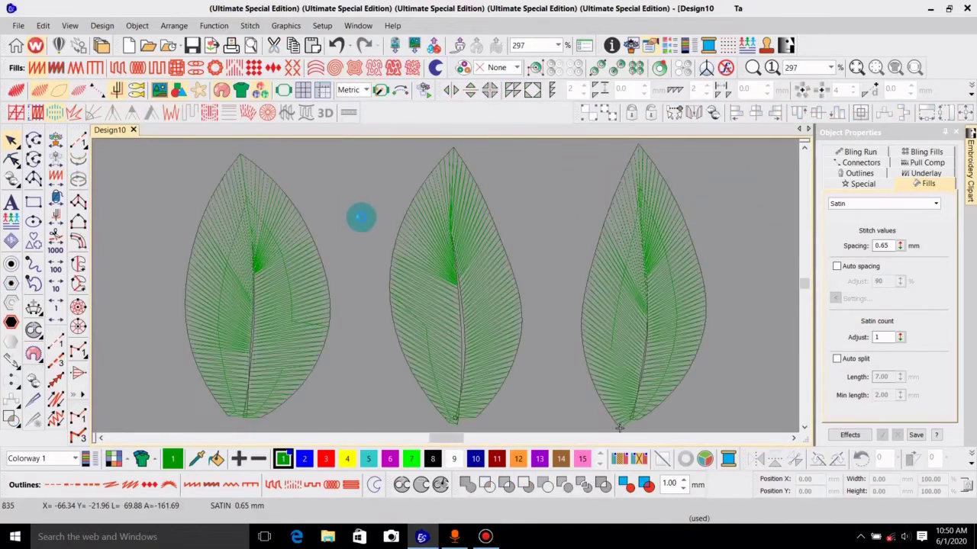
# Step: Examine the first leaf in TrueView, return to the plain stitch view and clear the selection
pyautogui.press('t')
pyautogui.press('t')
pyautogui.hscroll(-2, 355, 237)
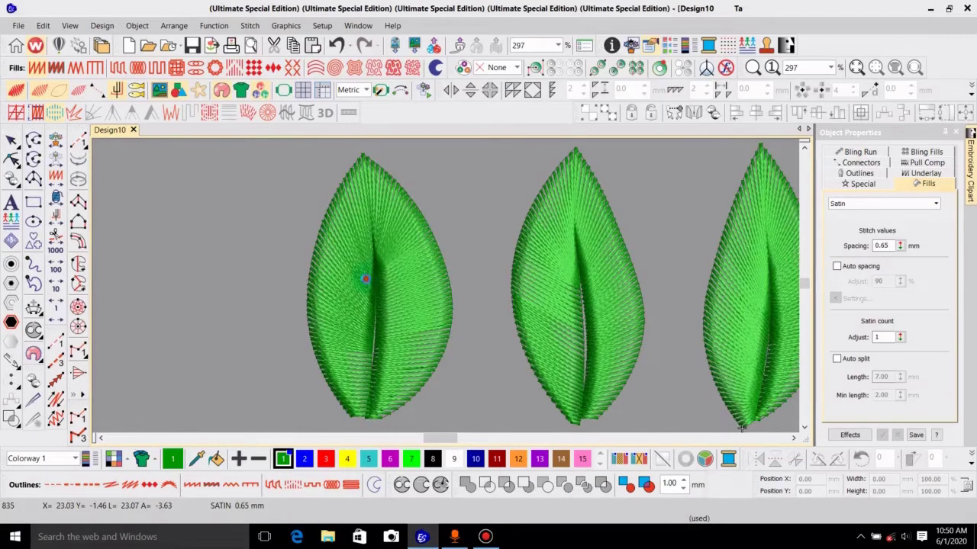
pyautogui.click(363, 279)
pyautogui.hotkey('shift', 'z')
pyautogui.press('Escape')
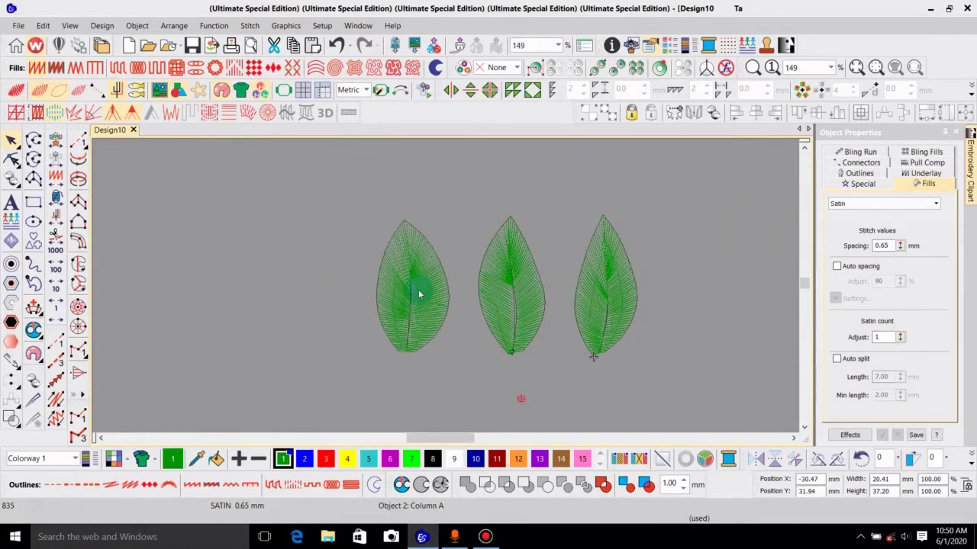
# Step: Duplicate the first leaf in place and rotate the copy counterclockwise in increments until it lies horizontal
pyautogui.click(418, 293)
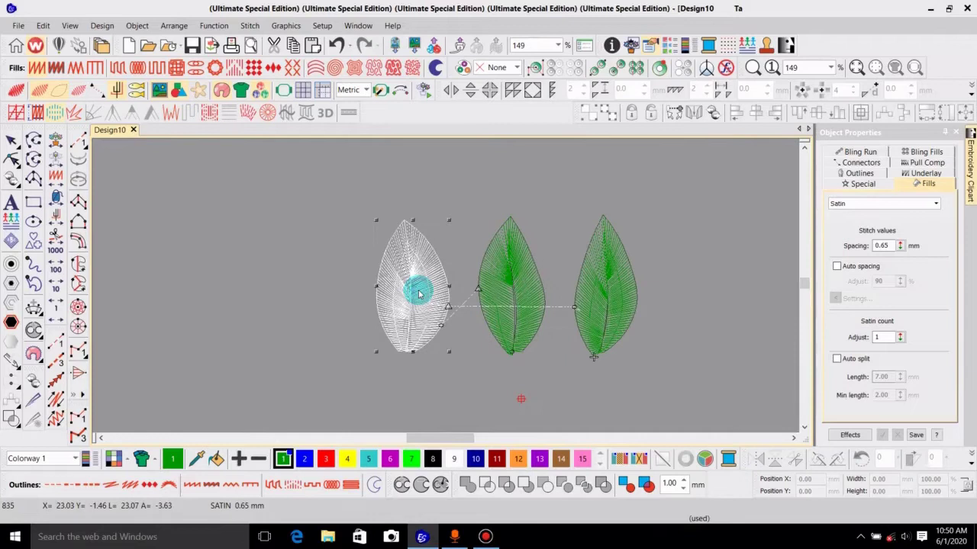
pyautogui.click(819, 460)
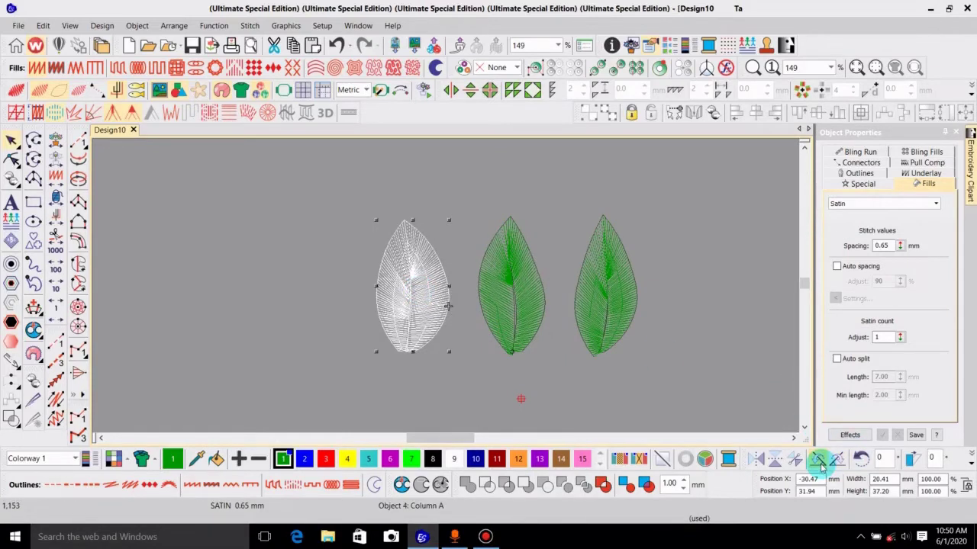
pyautogui.click(819, 460)
pyautogui.click(819, 460)
pyautogui.click(819, 460)
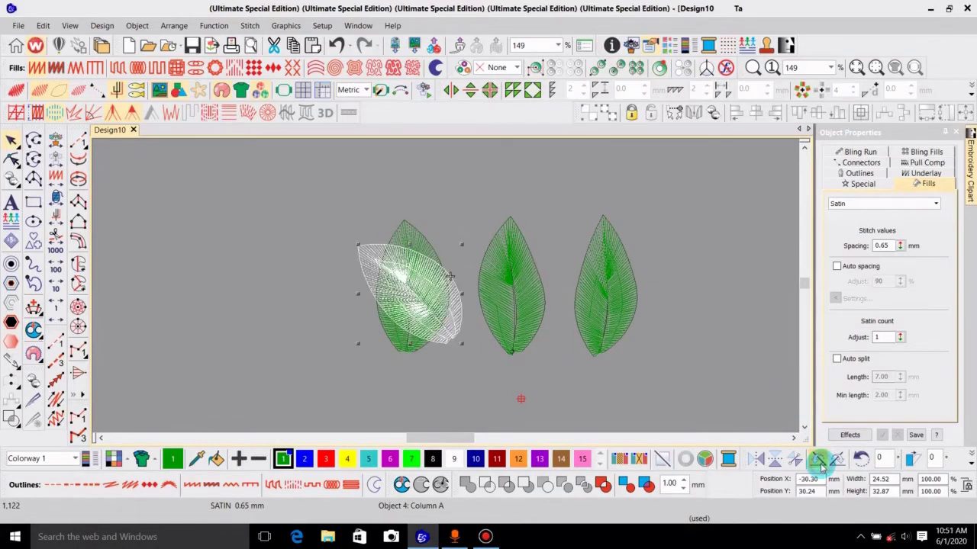
pyautogui.click(819, 460)
pyautogui.click(818, 460)
pyautogui.click(818, 460)
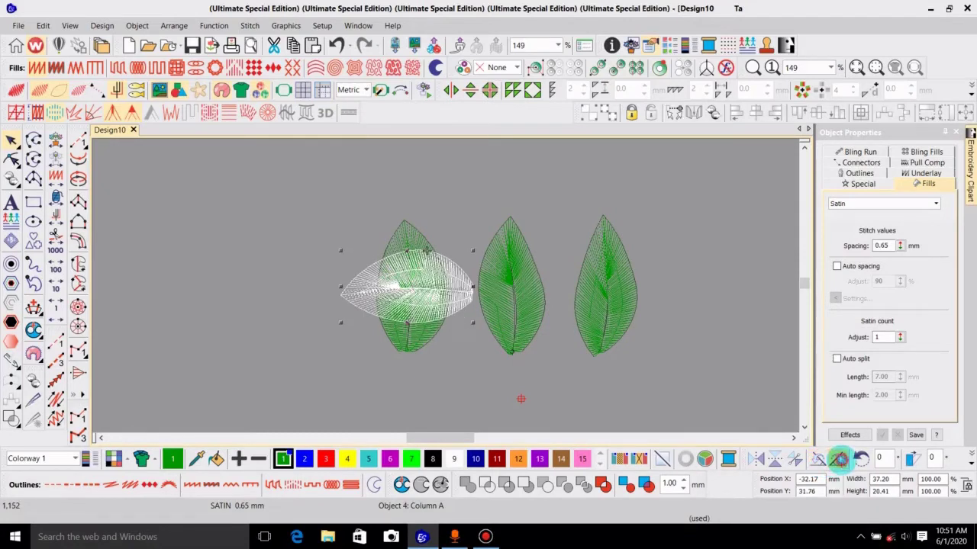
# Step: Rotate the duplicated leaf clockwise in increments back toward upright
pyautogui.click(838, 459)
pyautogui.click(837, 458)
pyautogui.click(838, 460)
pyautogui.click(838, 460)
pyautogui.click(838, 461)
pyautogui.click(839, 462)
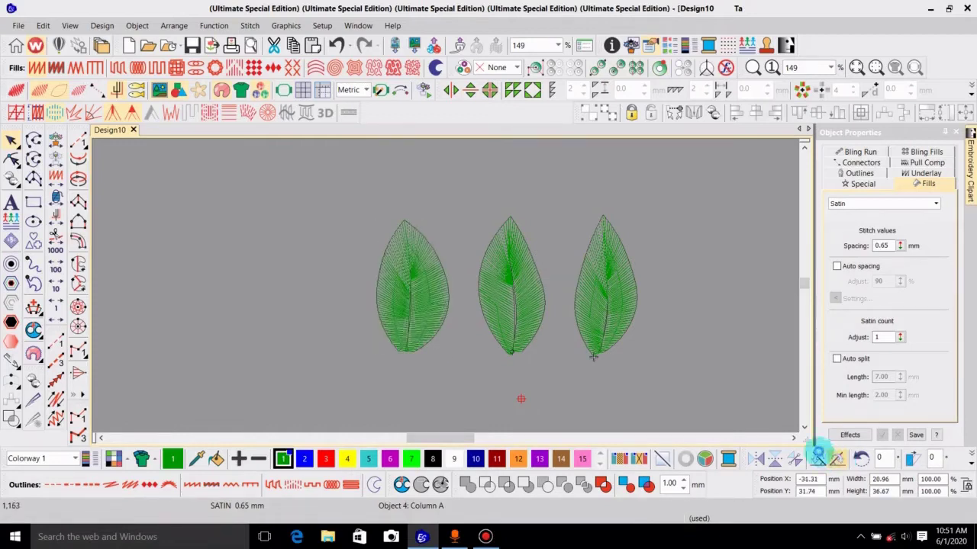
# Step: Select the duplicate leaf stacked on the first leaf and delete it
pyautogui.moveTo(414, 316); pyautogui.dragTo(418, 313)
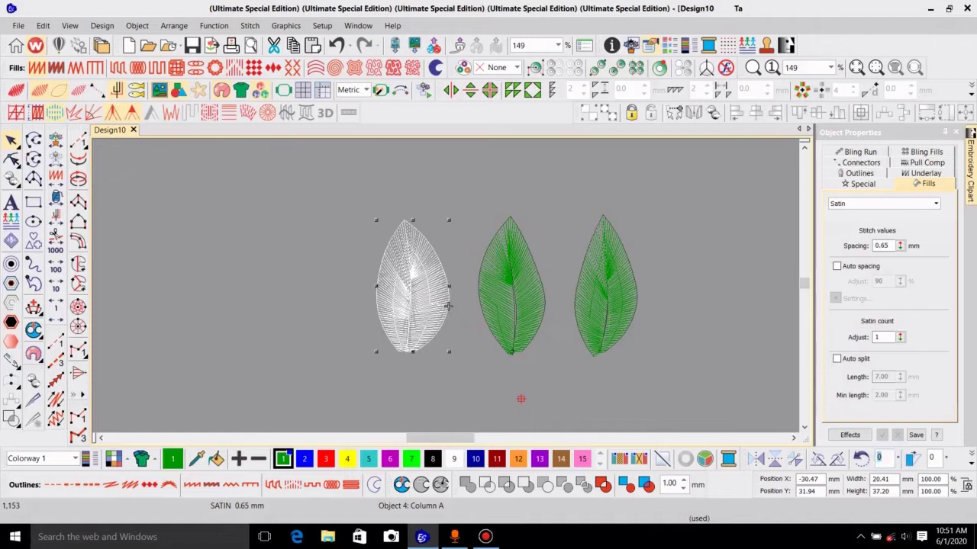
pyautogui.click(882, 457)
pyautogui.press('Delete')
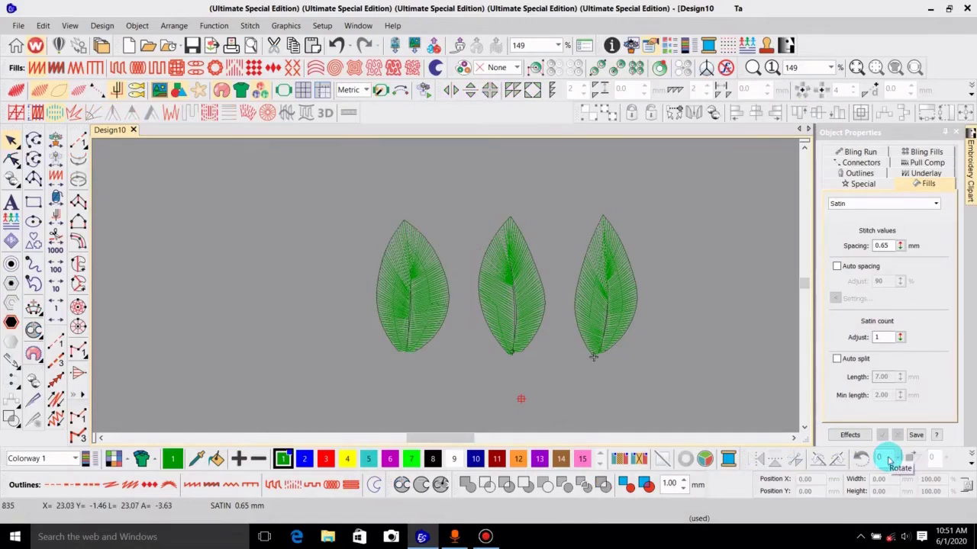
# Step: Duplicate the first leaf in place, move the copy's rotation centre to the leaf base and tilt it counterclockwise to point up-left
pyautogui.click(429, 307)
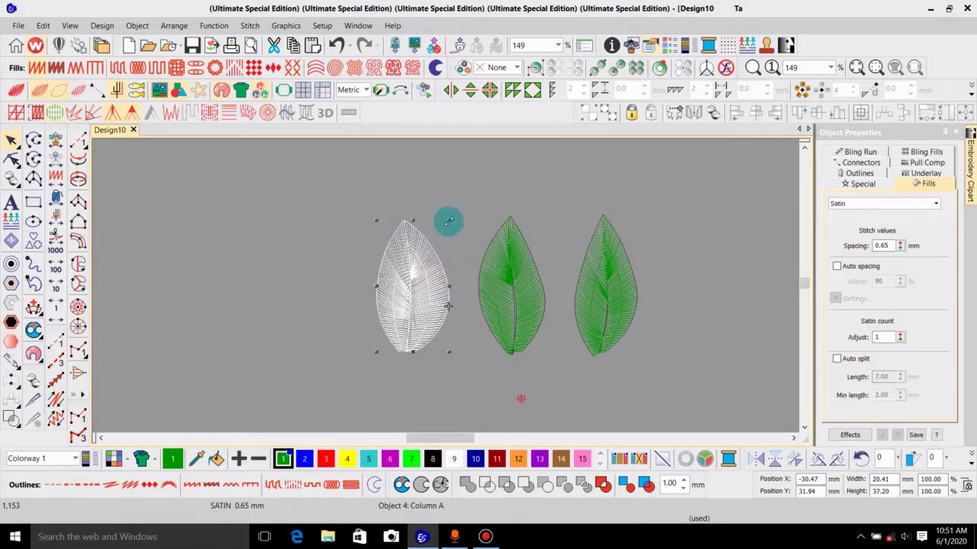
pyautogui.moveTo(449, 221)
pyautogui.mouseDown()
pyautogui.moveTo(458, 205)
pyautogui.moveTo(450, 223)
pyautogui.mouseUp()
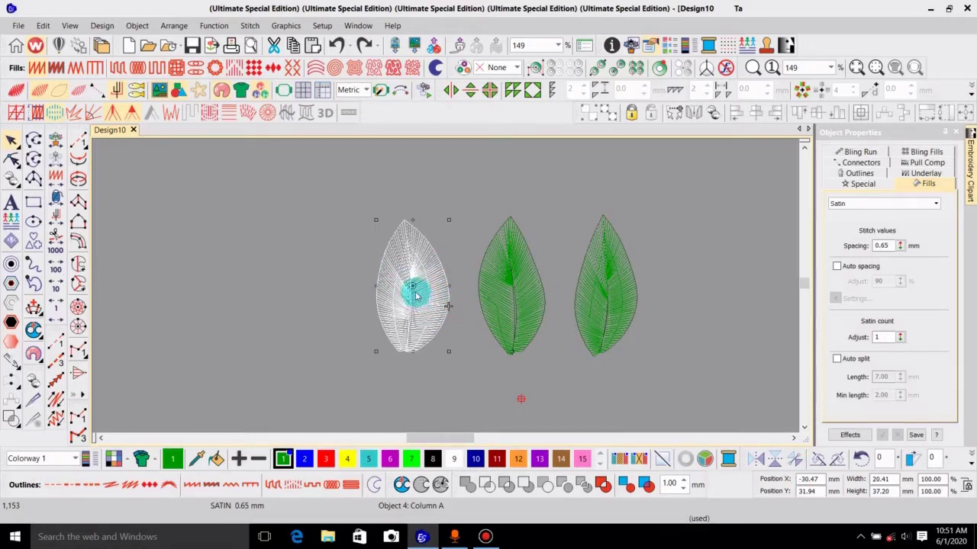
pyautogui.moveTo(413, 297); pyautogui.dragTo(406, 353)
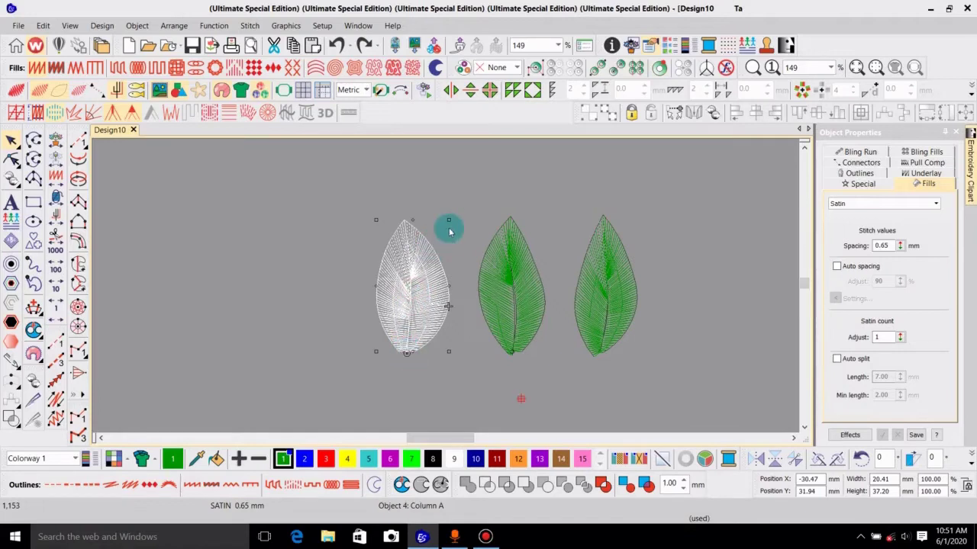
pyautogui.moveTo(449, 228); pyautogui.dragTo(360, 235)
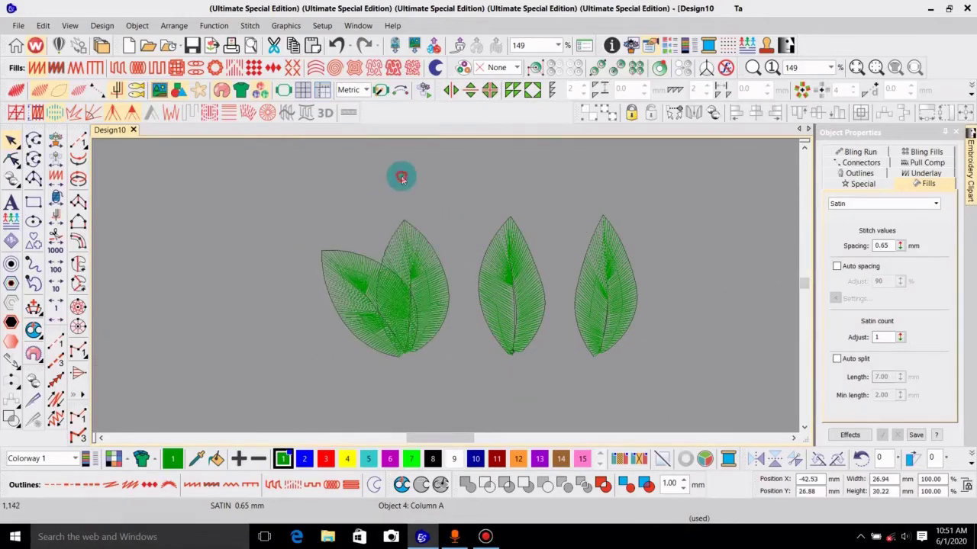
# Step: Add two more leaf copies rotated counterclockwise about the shared base, one lying horizontally and one pointing down-left
pyautogui.click(385, 305)
pyautogui.click(376, 313)
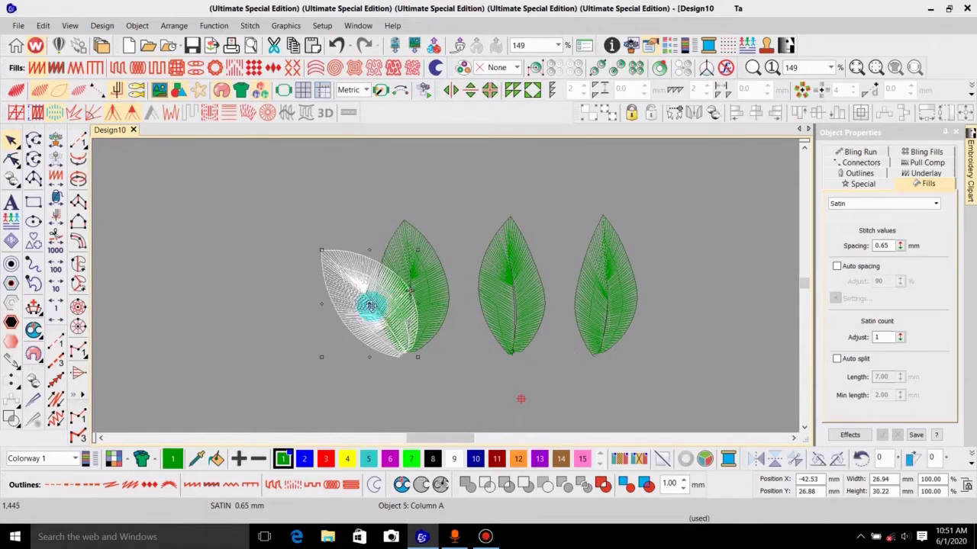
pyautogui.press('z')
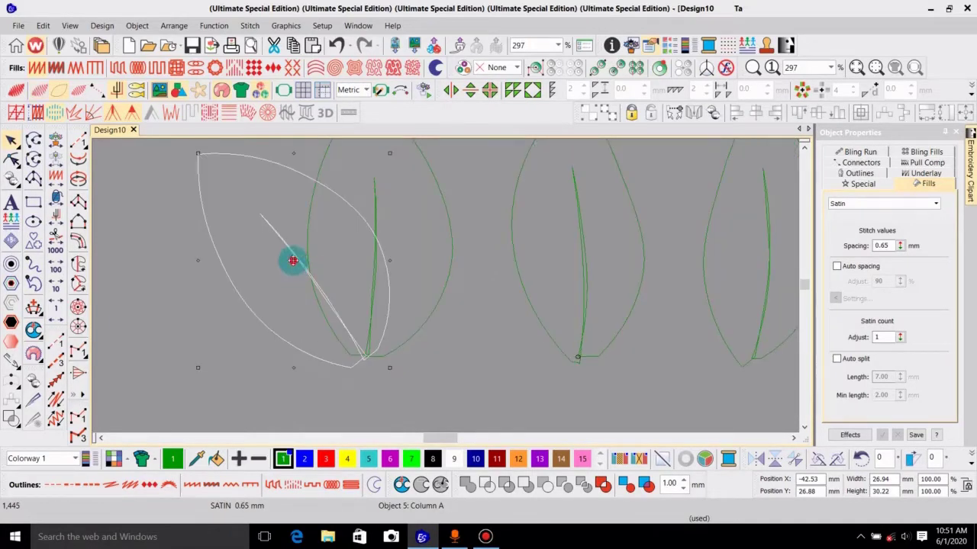
pyautogui.hotkey('shift', 'z')
pyautogui.moveTo(417, 227); pyautogui.dragTo(344, 279)
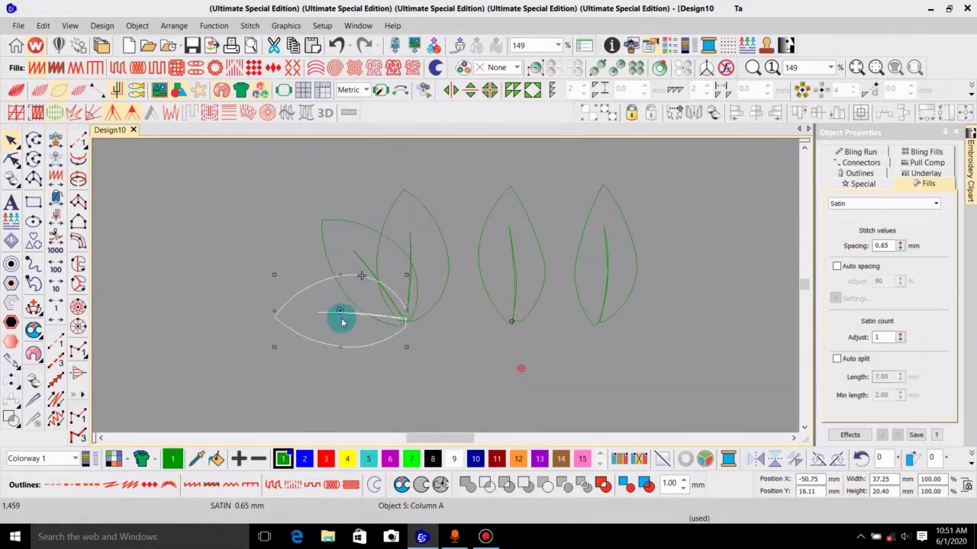
pyautogui.moveTo(340, 310); pyautogui.dragTo(405, 316)
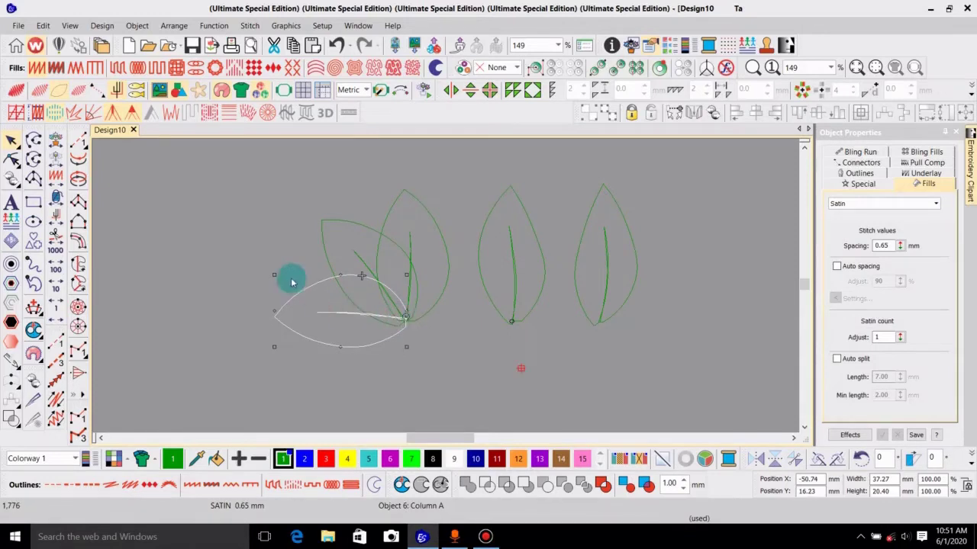
pyautogui.moveTo(275, 281); pyautogui.dragTo(300, 374)
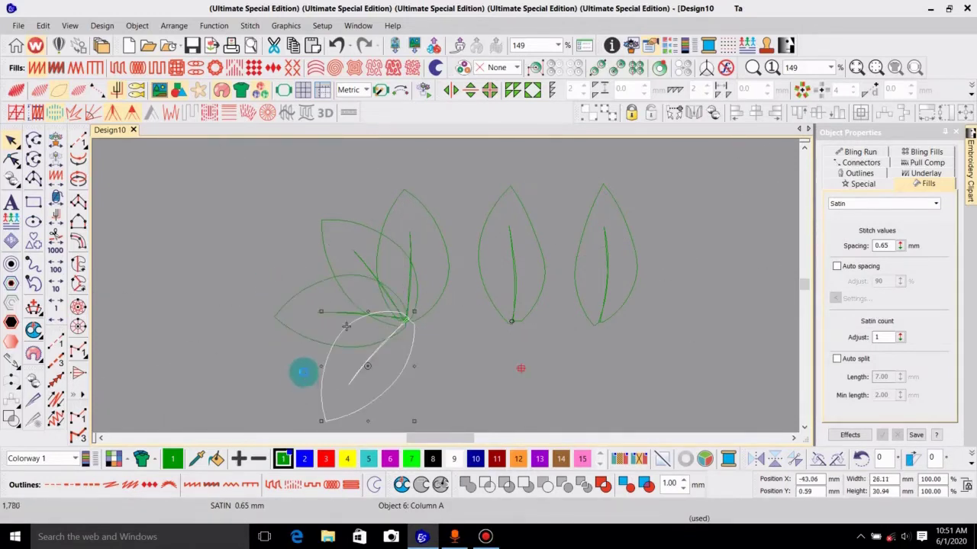
# Step: Select the four fanned leaves together and group them
pyautogui.click(364, 261)
pyautogui.moveTo(322, 216); pyautogui.dragTo(457, 389)
pyautogui.hotkey('ctrl', 'g')
pyautogui.click(419, 293)
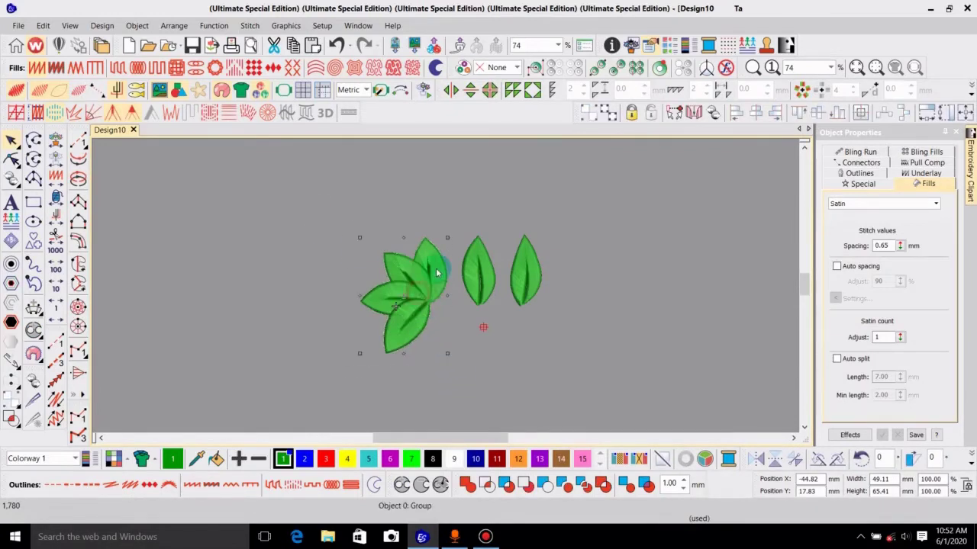
# Step: Rotate the leaf group clockwise about the leaves' common base until the fan points upward, and clear the selection
pyautogui.click(412, 313)
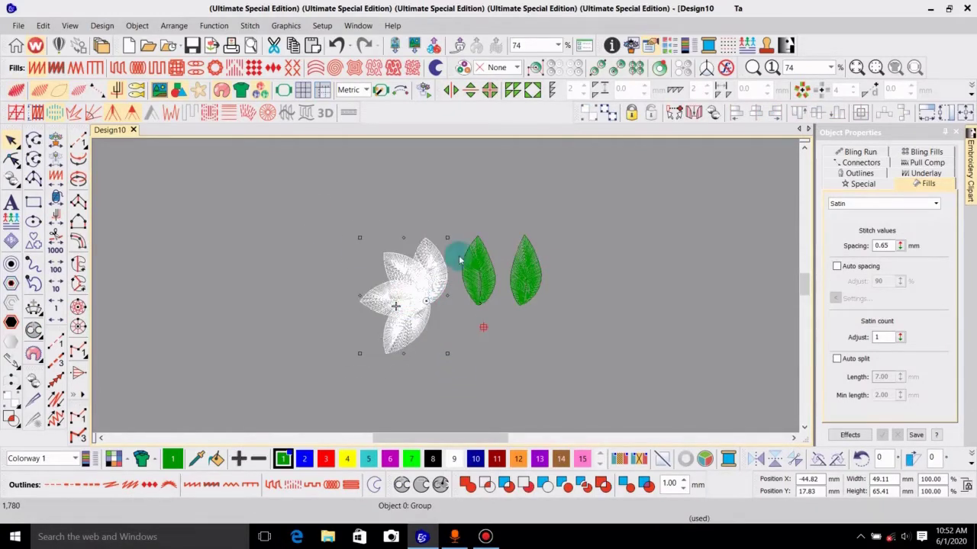
pyautogui.moveTo(448, 239); pyautogui.dragTo(471, 286)
pyautogui.moveTo(432, 288); pyautogui.dragTo(394, 288)
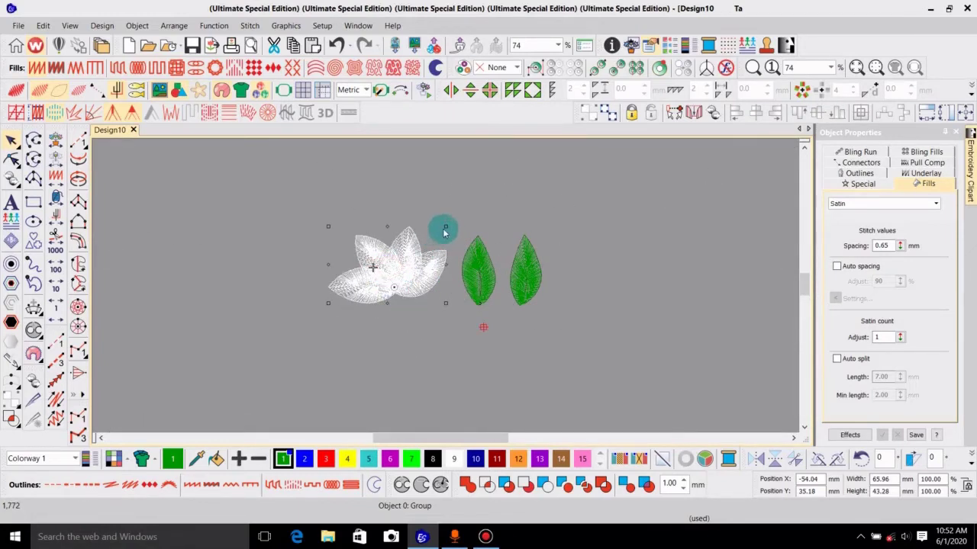
pyautogui.moveTo(446, 228); pyautogui.dragTo(451, 240)
pyautogui.moveTo(412, 269); pyautogui.dragTo(411, 272)
pyautogui.hotkey('ctrl', 'a')
pyautogui.press('0')
pyautogui.press('Escape')
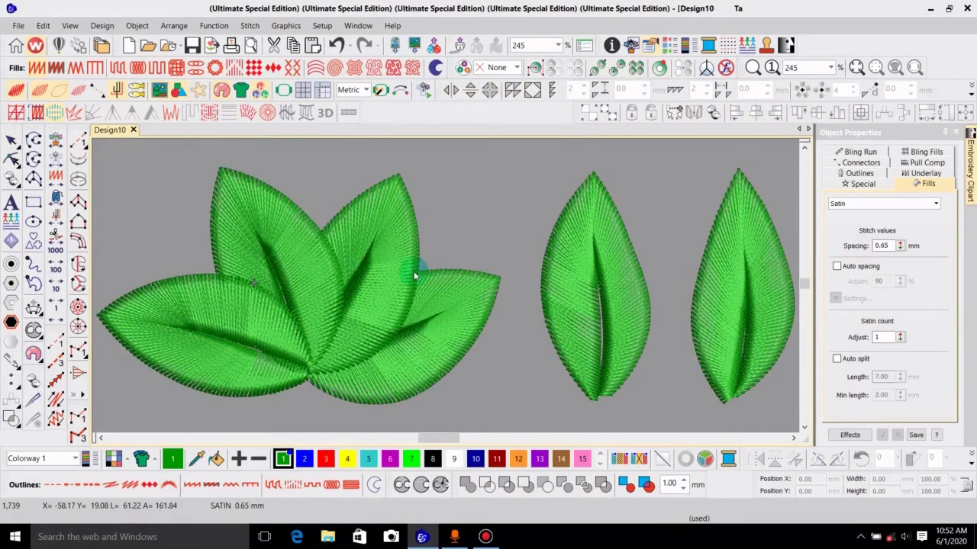
pyautogui.hscroll(-2, 435, 245)
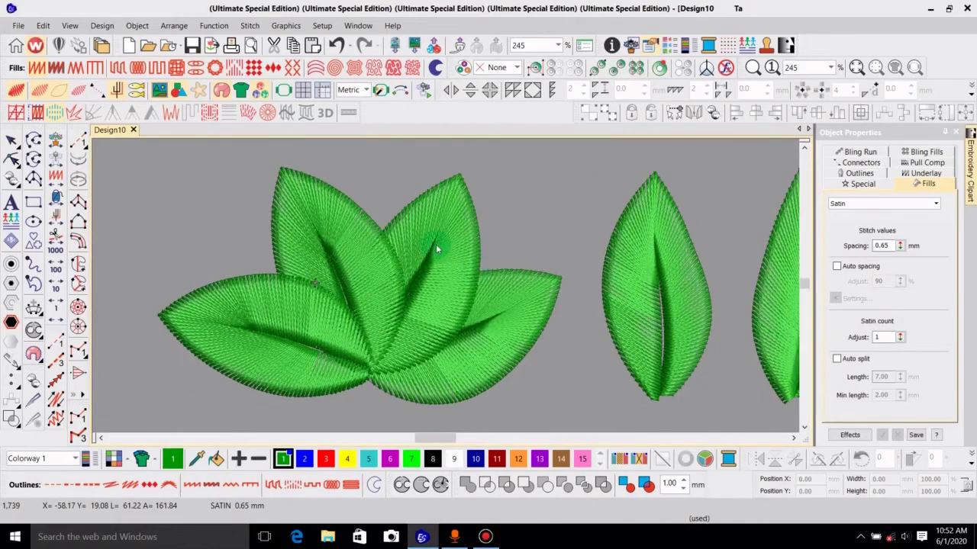
pyautogui.hotkey('shift', 'z')
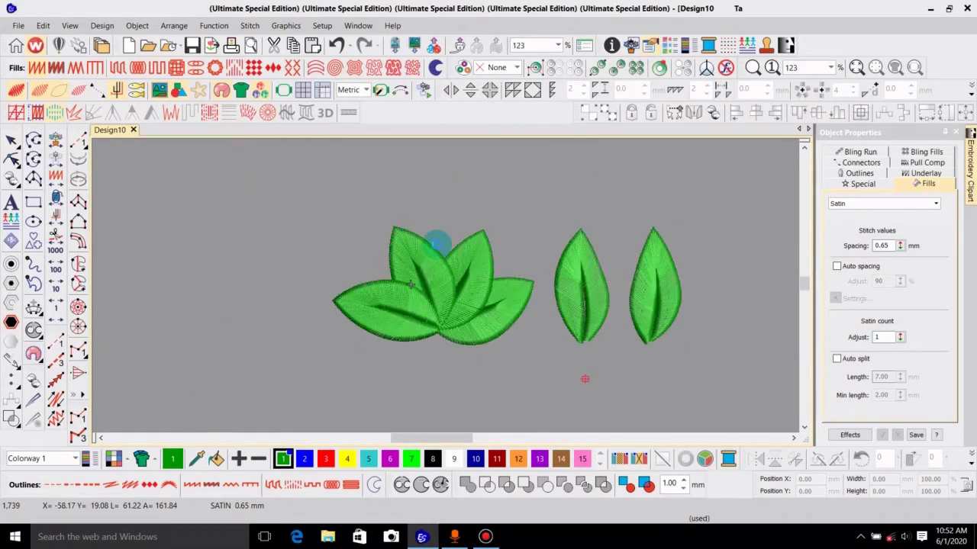
pyautogui.click(79, 204)
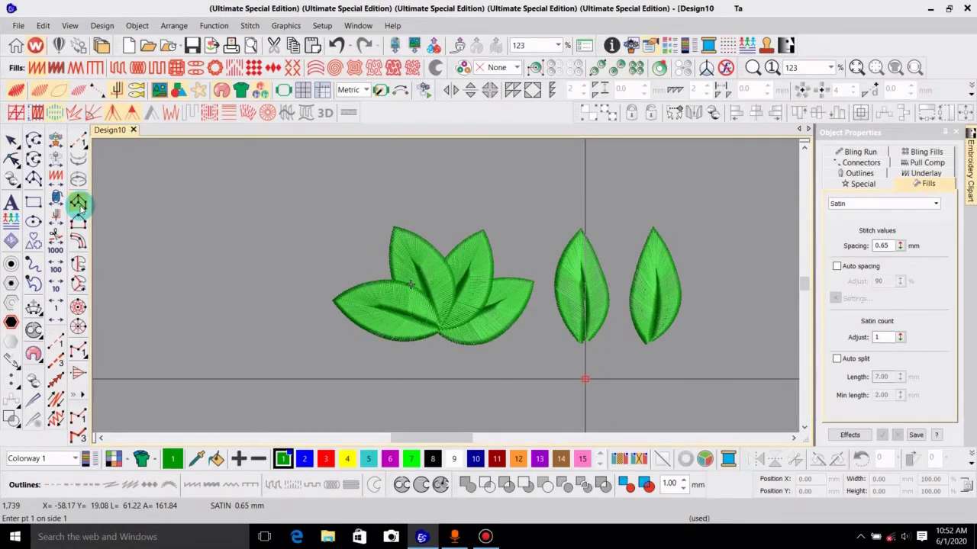
pyautogui.press('Left')
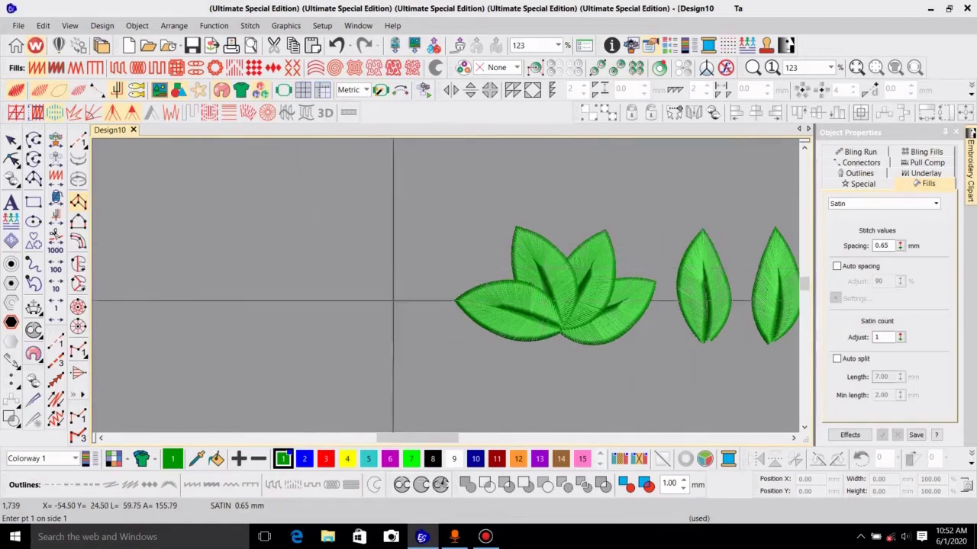
pyautogui.click(385, 293)
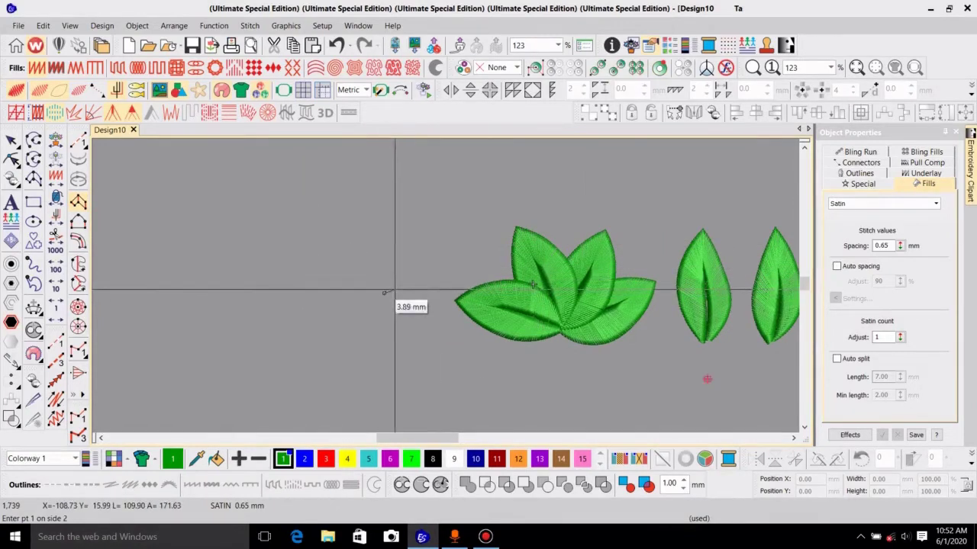
pyautogui.rightClick(412, 240)
pyautogui.rightClick(395, 220)
pyautogui.rightClick(419, 187)
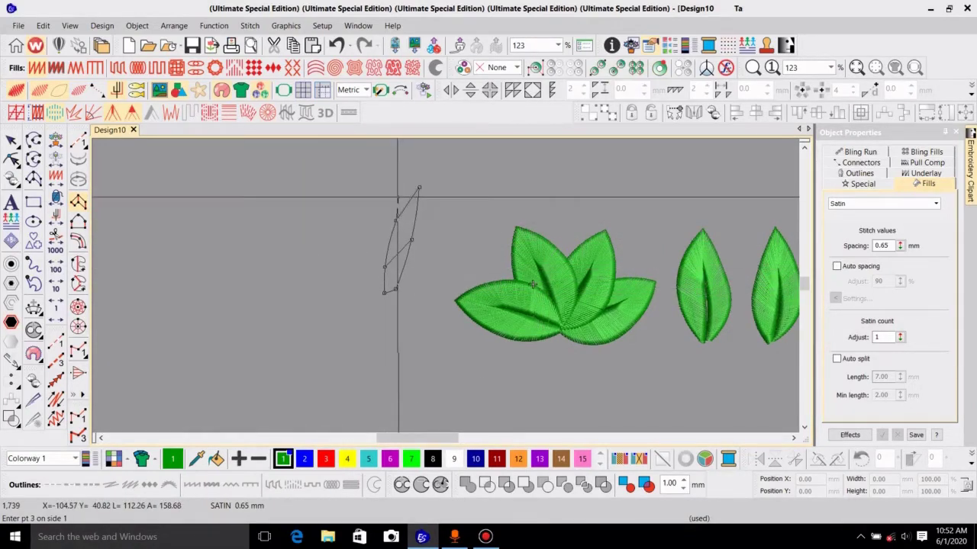
pyautogui.rightClick(395, 200)
pyautogui.click(424, 217)
pyautogui.press('Escape')
# Step: Start a Column A satin shape beside the leaf cluster, placing point pairs along both sides of a curved leaf with a pointed tip
pyautogui.click(412, 364)
pyautogui.click(424, 370)
pyautogui.rightClick(431, 330)
pyautogui.rightClick(462, 322)
pyautogui.click(430, 306)
pyautogui.click(450, 260)
pyautogui.rightClick(428, 336)
pyautogui.rightClick(398, 313)
# Step: Continue the Column A shape down into a tapering S-curved stem and finish it, about 31 mm wide and 99 mm tall overall
pyautogui.click(416, 367)
pyautogui.click(373, 377)
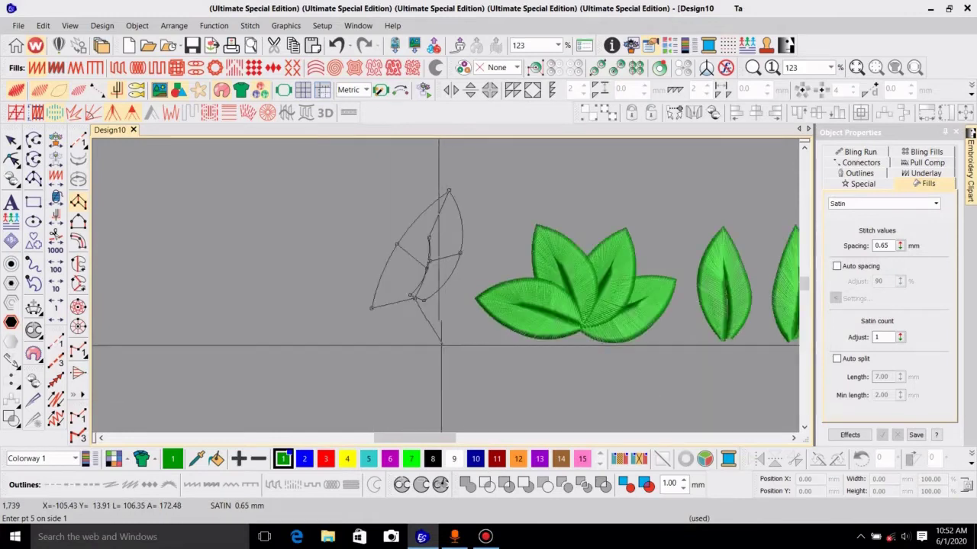
pyautogui.rightClick(428, 339)
pyautogui.rightClick(403, 371)
pyautogui.rightClick(460, 391)
pyautogui.click(441, 411)
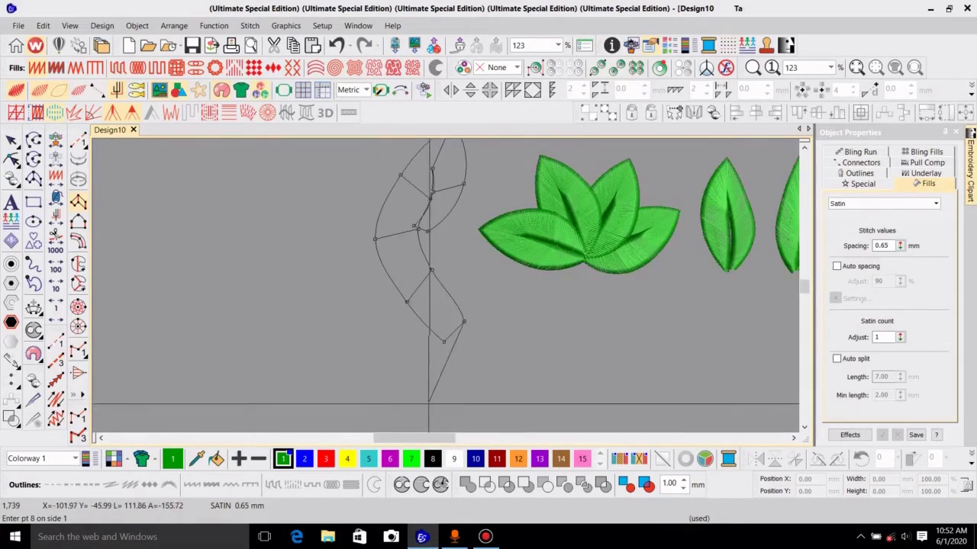
pyautogui.press('Return')
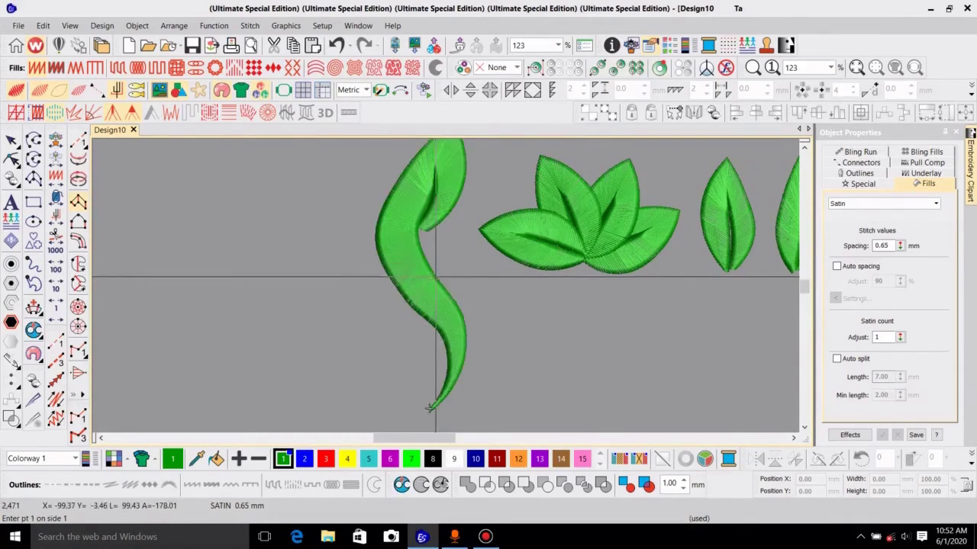
pyautogui.press('Escape')
pyautogui.hotkey('shift', 'z')
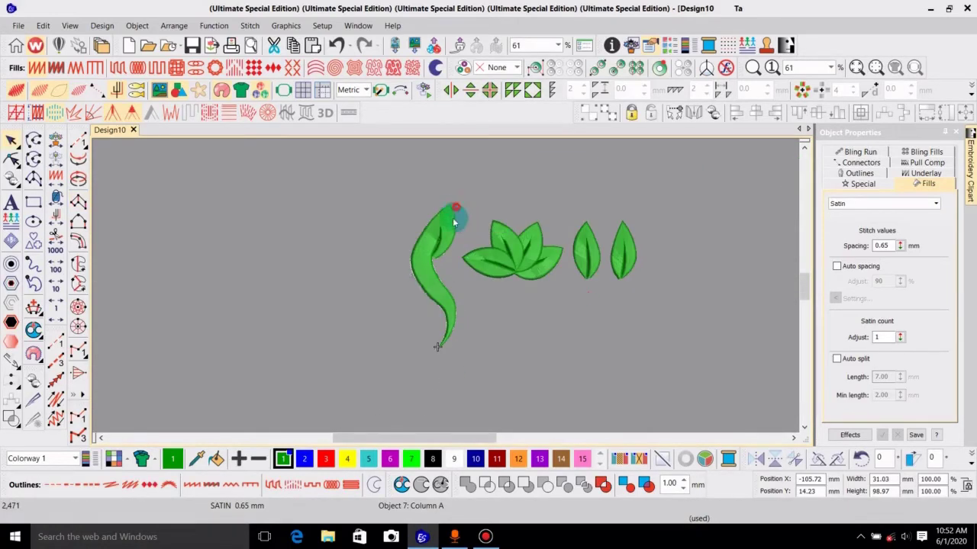
# Step: Scale the S-curved leaf down proportionally to about 21 mm wide and 63 mm tall and move it closer to the cluster
pyautogui.click(458, 213)
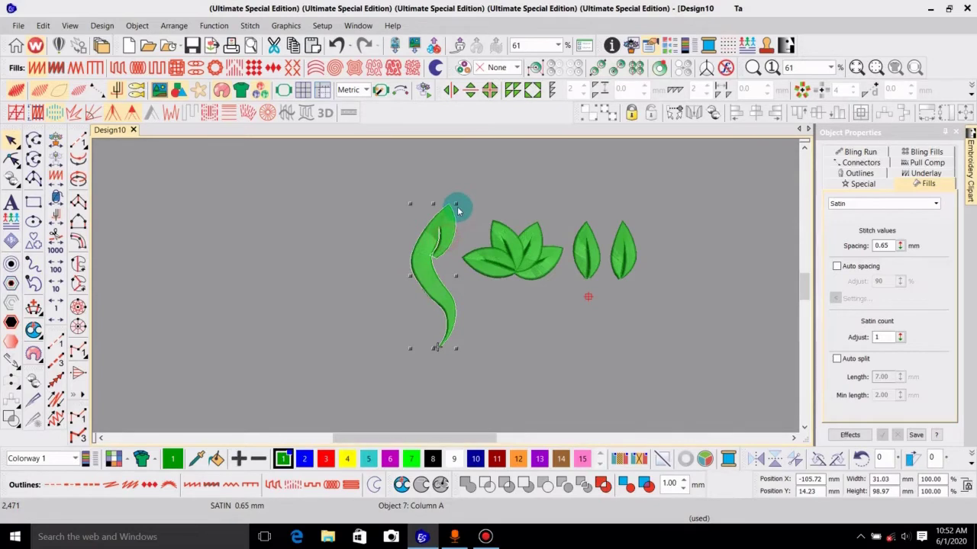
pyautogui.moveTo(456, 204); pyautogui.dragTo(447, 230)
pyautogui.press('z')
pyautogui.moveTo(418, 273); pyautogui.dragTo(426, 259)
pyautogui.press('h')
pyautogui.moveTo(436, 299); pyautogui.dragTo(459, 284)
pyautogui.press('Escape')
pyautogui.moveTo(441, 213); pyautogui.dragTo(456, 203)
pyautogui.hscroll(-1, 458, 208)
pyautogui.scroll(1, 459, 209)
# Step: Reshape the S-curved leaf's outline by moving the outer points near its upper part and middle and widening the lower bend
pyautogui.press('h')
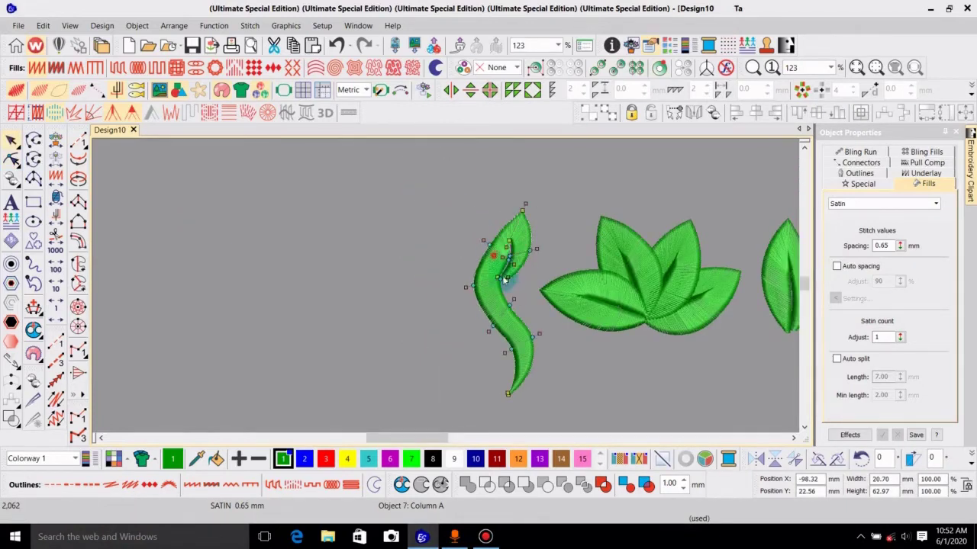
pyautogui.press('b')
pyautogui.moveTo(493, 254); pyautogui.dragTo(527, 327)
pyautogui.moveTo(411, 265); pyautogui.dragTo(380, 241)
pyautogui.scroll(-3, 440, 337)
pyautogui.moveTo(409, 197); pyautogui.dragTo(420, 169)
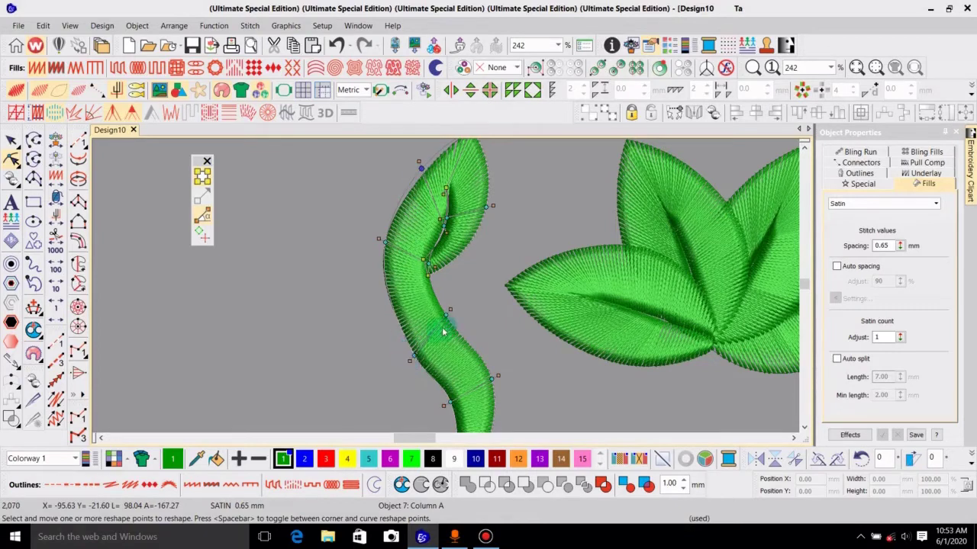
pyautogui.moveTo(491, 380); pyautogui.dragTo(497, 377)
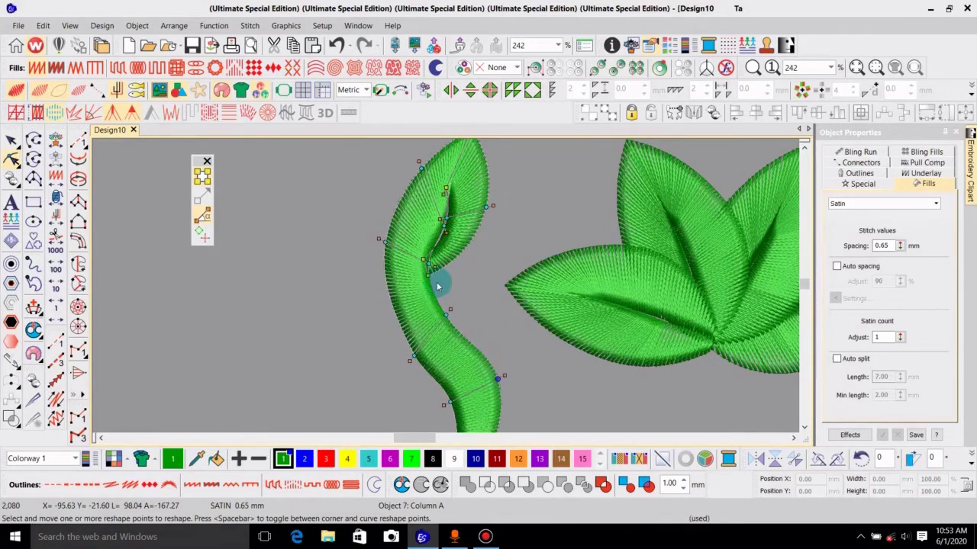
pyautogui.scroll(-2, 443, 342)
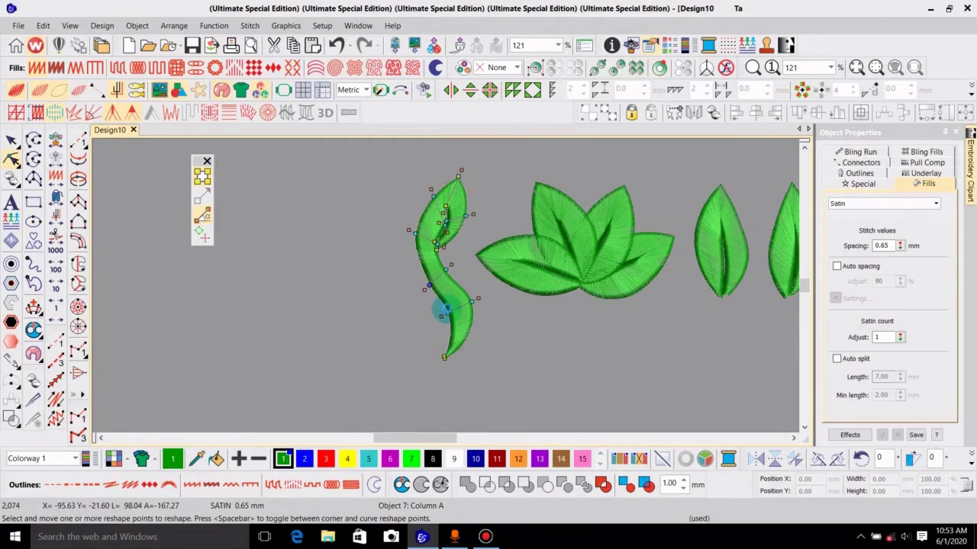
pyautogui.scroll(2, 445, 309)
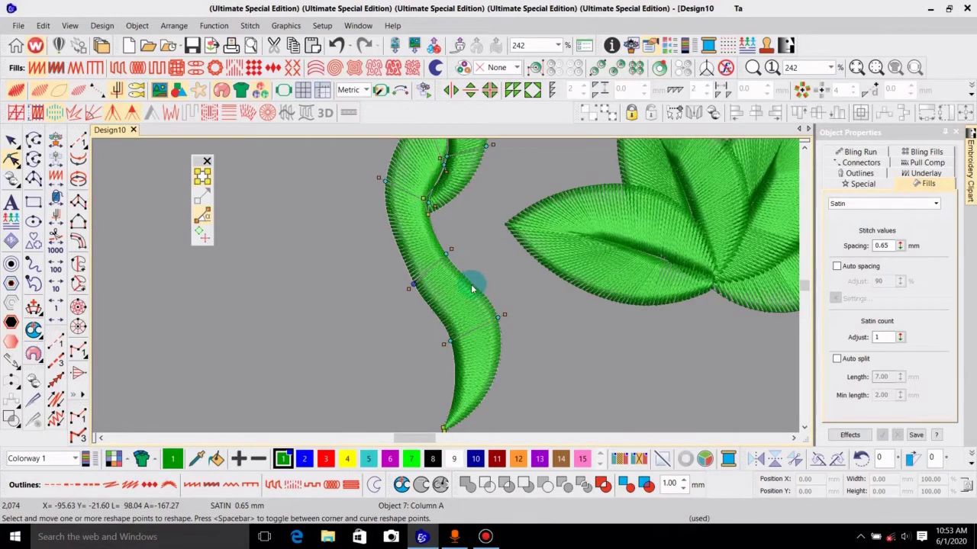
# Step: Refine the S-curved leaf's lower bend by moving the stem's outline points on both sides and widening its bulge slightly
pyautogui.moveTo(490, 272); pyautogui.dragTo(461, 307)
pyautogui.moveTo(398, 311)
pyautogui.mouseDown()
pyautogui.moveTo(440, 324)
pyautogui.moveTo(415, 319)
pyautogui.moveTo(449, 316)
pyautogui.mouseUp()
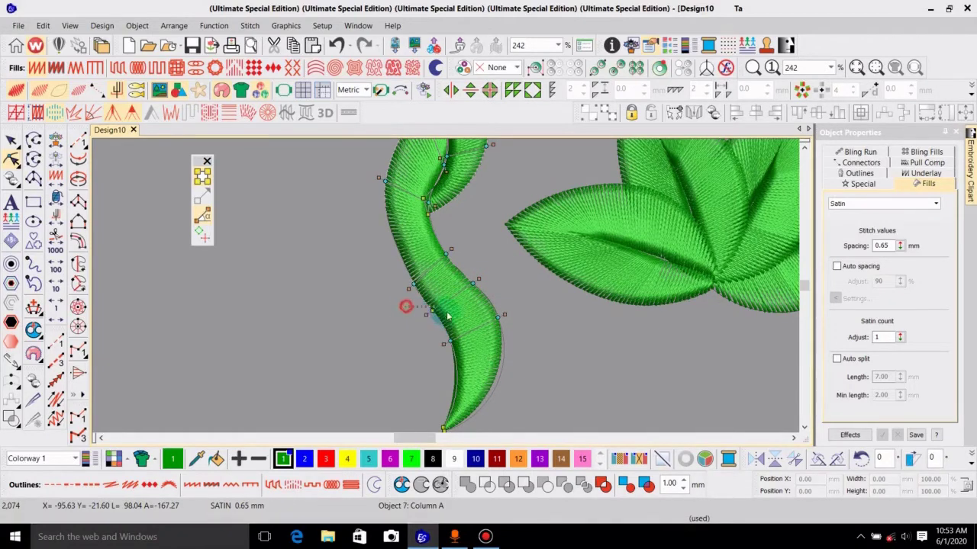
pyautogui.press('z')
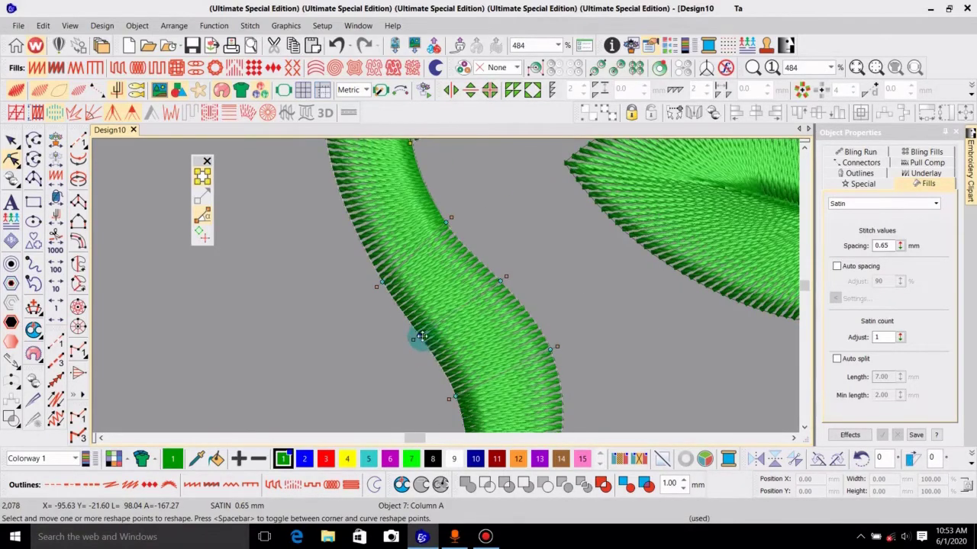
pyautogui.click(424, 339)
pyautogui.moveTo(499, 281); pyautogui.dragTo(536, 297)
pyautogui.scroll(-2, 537, 297)
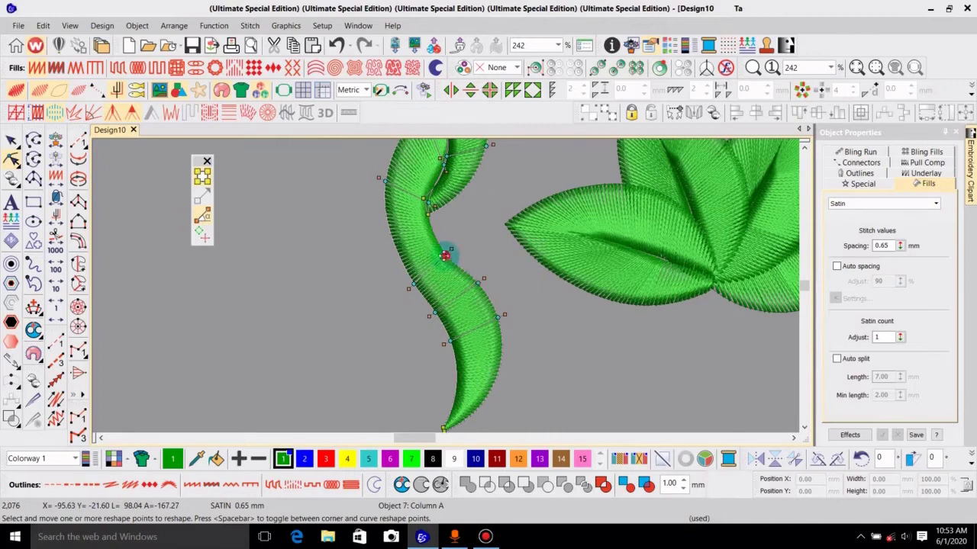
# Step: Pull the inner point above the stem's lower bend inward to deepen the curve, and finish reshaping the leaf
pyautogui.moveTo(436, 259); pyautogui.dragTo(439, 260)
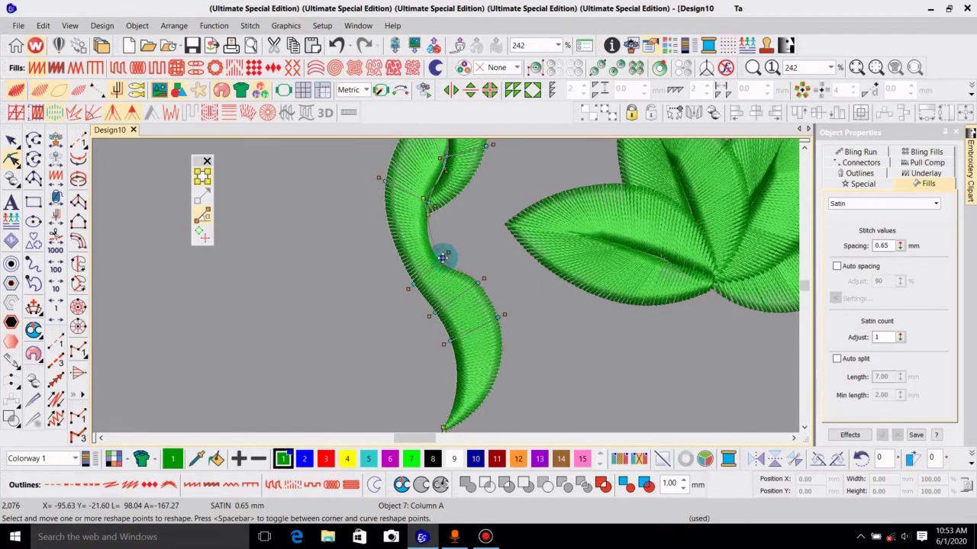
pyautogui.scroll(-2, 481, 316)
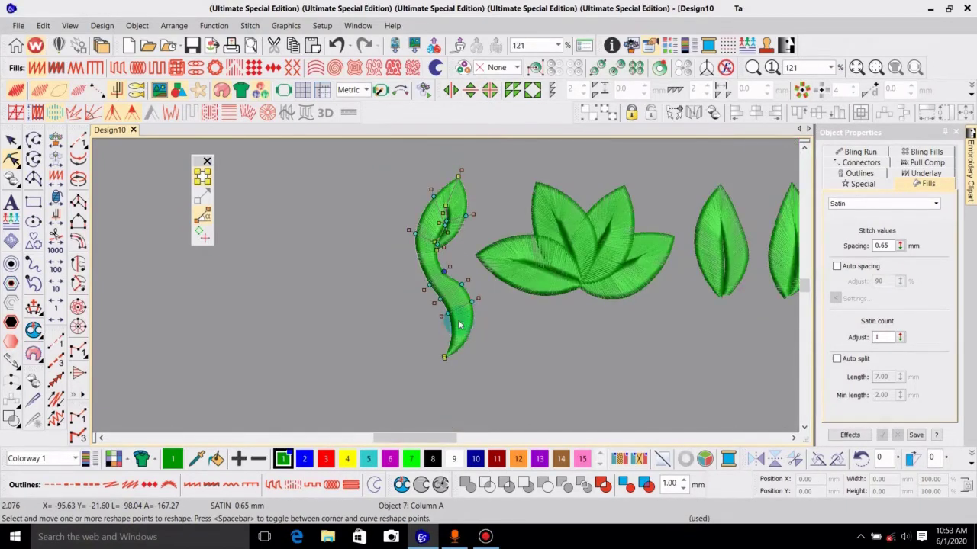
pyautogui.press('0')
pyautogui.press('Escape')
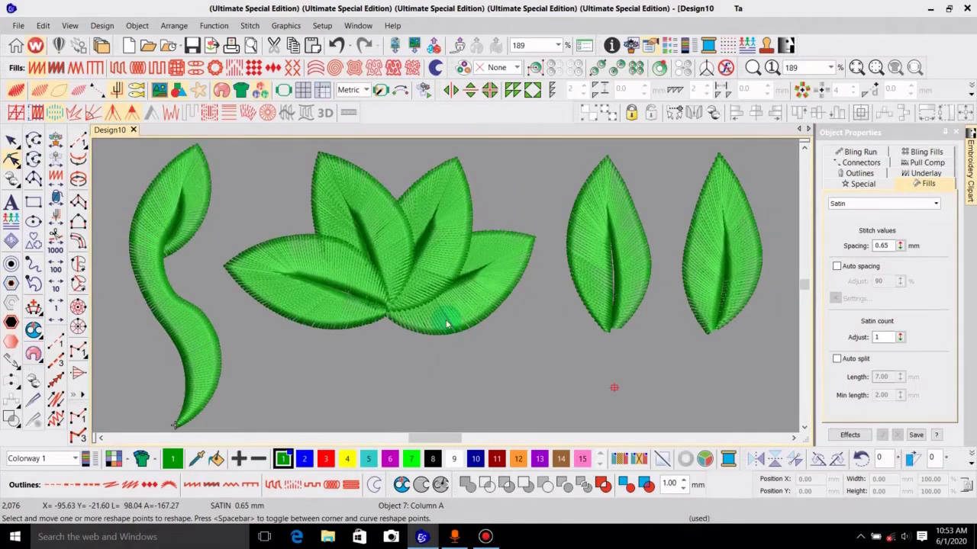
# Step: Reshape the S-curved leaf again, moving the points on both sides of the lower stem to slim and smooth its bend
pyautogui.hscroll(-4, 448, 320)
pyautogui.click(437, 305)
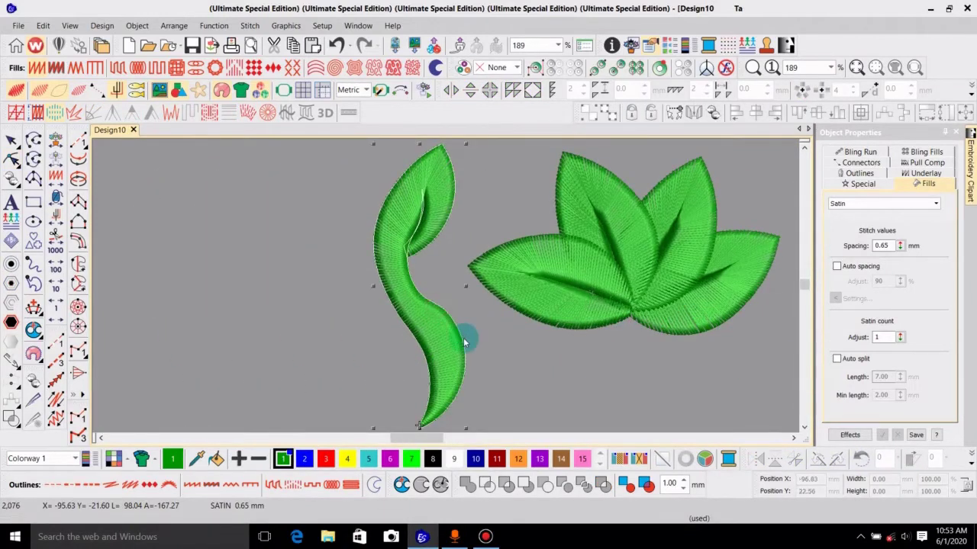
pyautogui.press('h')
pyautogui.moveTo(457, 350); pyautogui.dragTo(434, 360)
pyautogui.click(451, 313)
pyautogui.moveTo(444, 313); pyautogui.dragTo(430, 363)
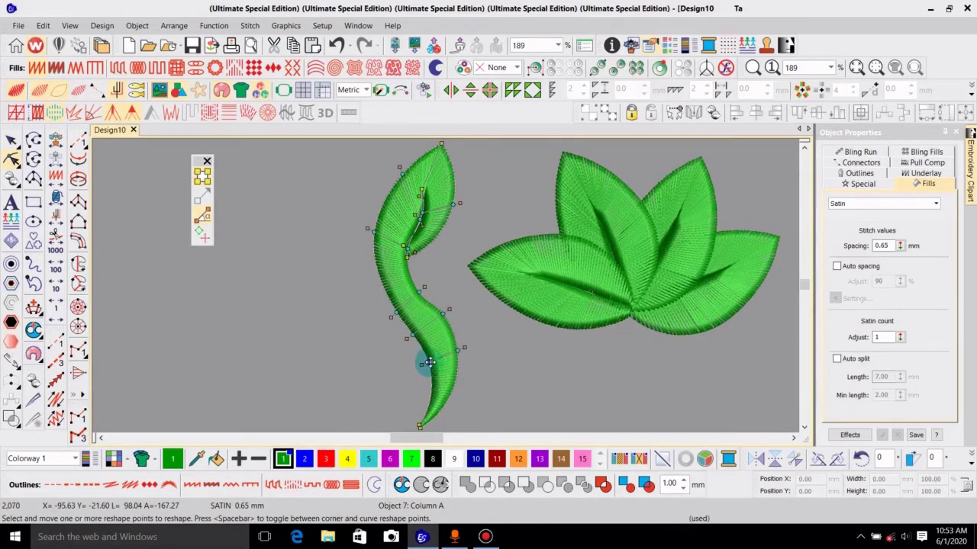
pyautogui.press('Escape')
# Step: Start Column A in the empty space beside the S-curved leaf and clear the trial points placed for a spiral's centre
pyautogui.hscroll(-3, 386, 266)
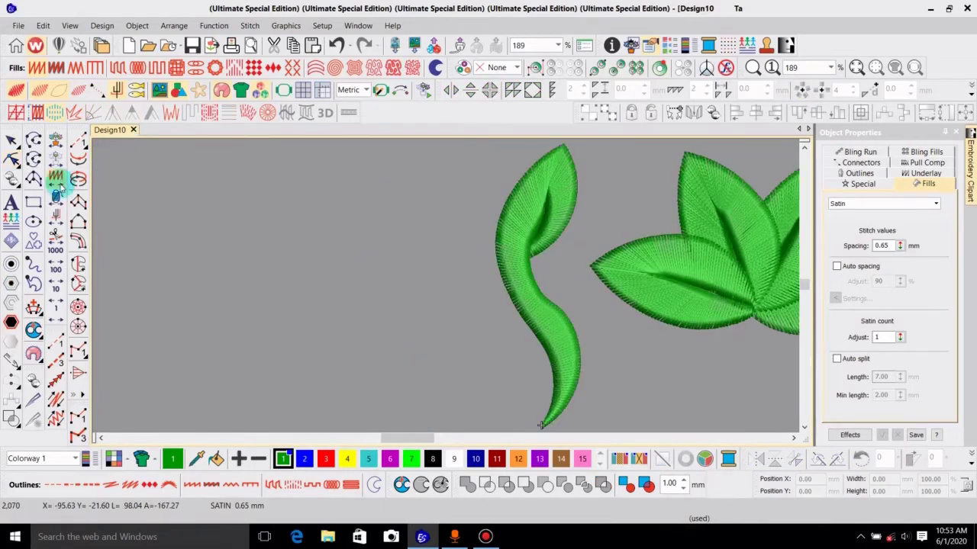
pyautogui.click(78, 204)
pyautogui.click(443, 259)
pyautogui.click(434, 267)
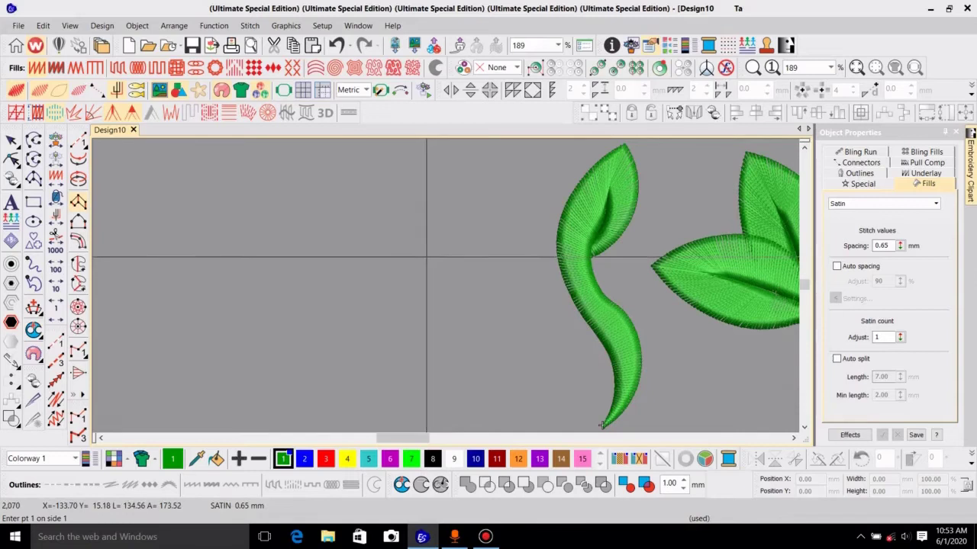
pyautogui.click(434, 277)
pyautogui.click(456, 246)
pyautogui.click(434, 291)
pyautogui.press('Escape')
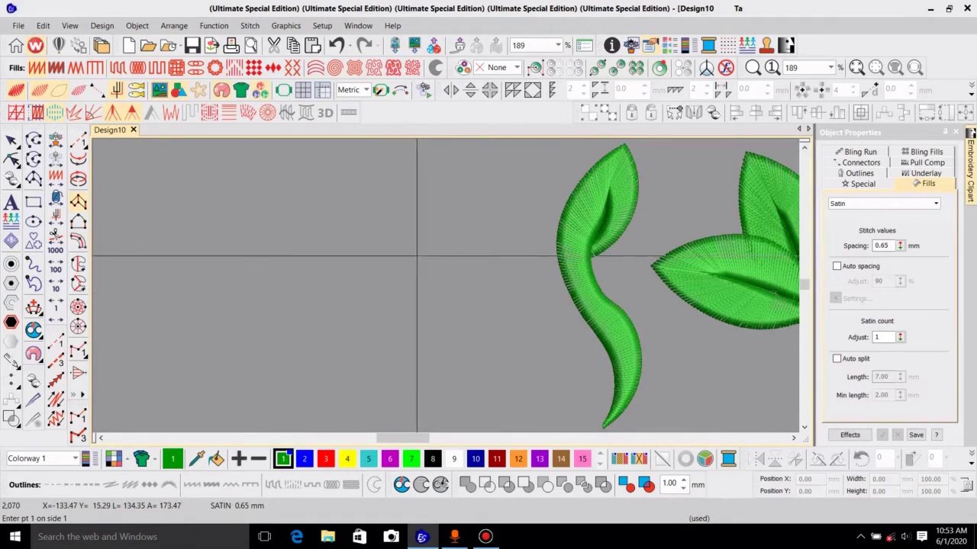
# Step: Place the first Column A point pairs of a satin spiral, forming its tight inner curl beside the S-curved leaf
pyautogui.click(418, 253)
pyautogui.click(438, 250)
pyautogui.click(423, 274)
pyautogui.rightClick(430, 289)
pyautogui.rightClick(451, 249)
pyautogui.rightClick(482, 276)
pyautogui.rightClick(457, 247)
pyautogui.rightClick(483, 212)
pyautogui.rightClick(454, 247)
# Step: Continue the spiral with curve point pairs around the left side, underside and right side of its widening first turn
pyautogui.rightClick(396, 202)
pyautogui.rightClick(421, 250)
pyautogui.rightClick(365, 289)
pyautogui.rightClick(415, 285)
pyautogui.rightClick(411, 342)
pyautogui.click(441, 298)
pyautogui.click(482, 290)
pyautogui.click(516, 315)
pyautogui.click(540, 225)
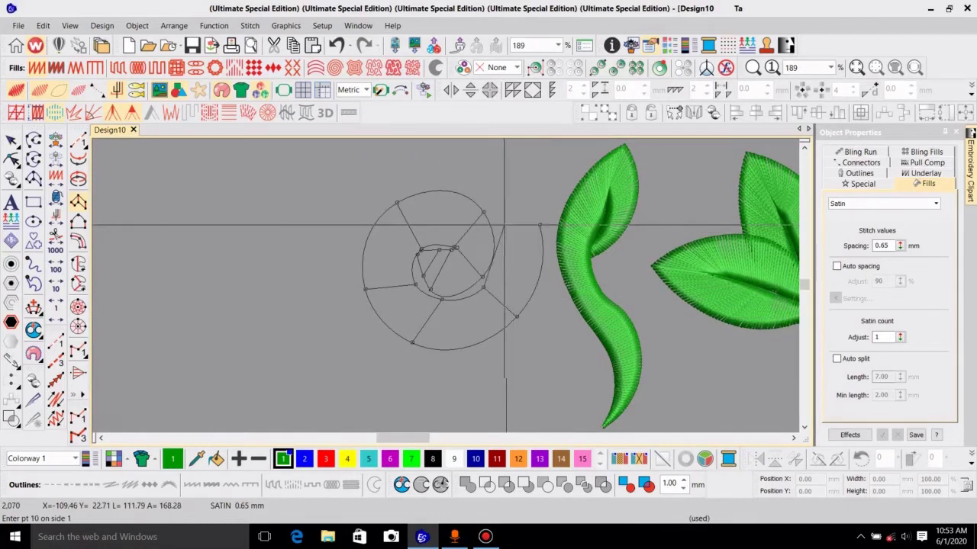
# Step: Continue the spiral around its outer turn and taper it to a pointed tail, about 50 mm wide and 61 mm tall overall
pyautogui.click(497, 226)
pyautogui.scroll(3, 498, 225)
pyautogui.click(491, 257)
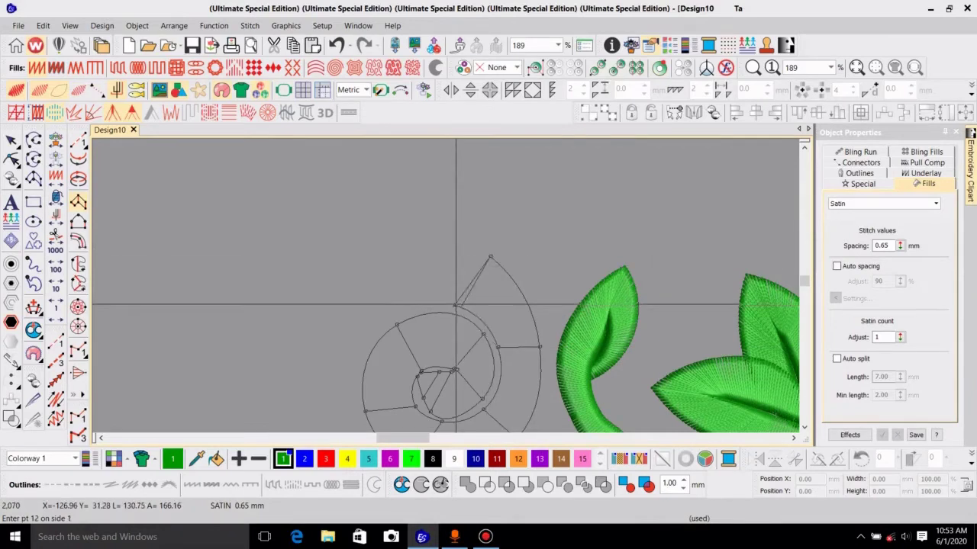
pyautogui.hscroll(-2, 458, 305)
pyautogui.rightClick(475, 292)
pyautogui.rightClick(507, 328)
pyautogui.scroll(-2, 500, 324)
pyautogui.scroll(1, 464, 305)
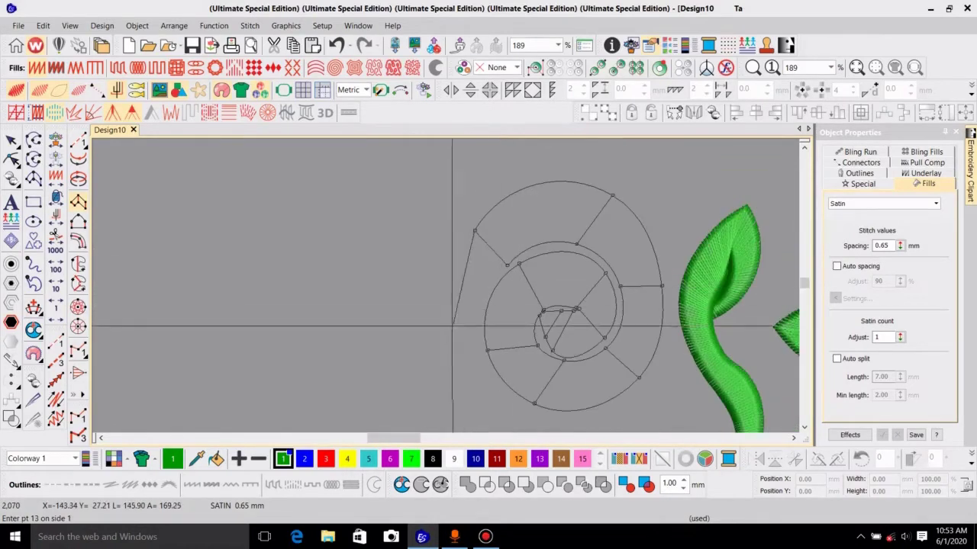
pyautogui.scroll(-3, 464, 328)
pyautogui.click(496, 330)
pyautogui.click(527, 292)
pyautogui.click(611, 295)
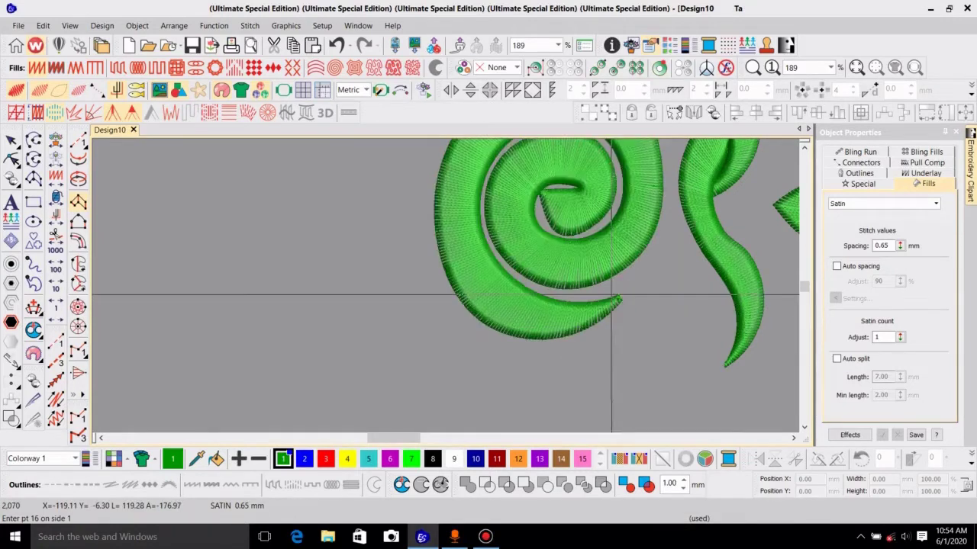
# Step: Complete the Column A spiral and scale it down proportionally to about 34 mm wide and 41 mm tall
pyautogui.scroll(3, 611, 295)
pyautogui.press('Return')
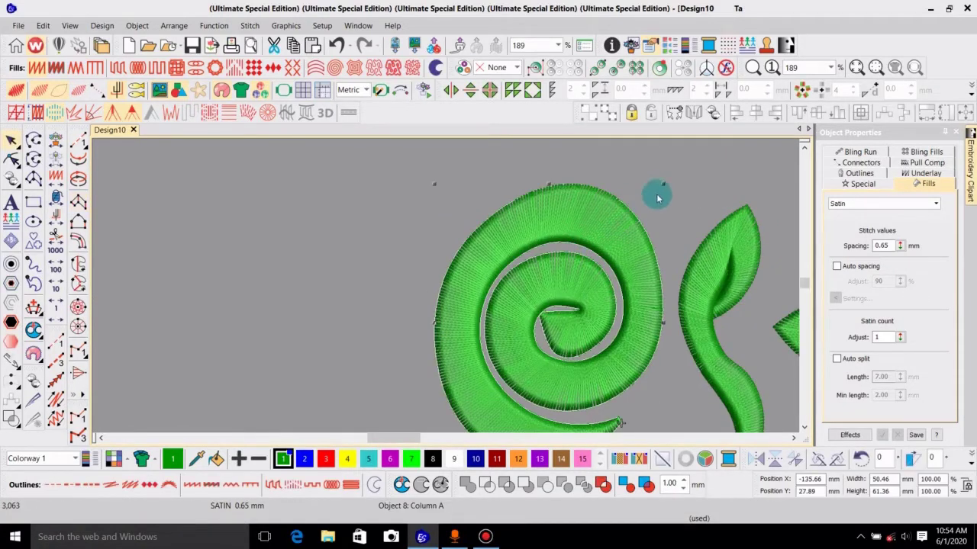
pyautogui.moveTo(663, 189); pyautogui.dragTo(638, 244)
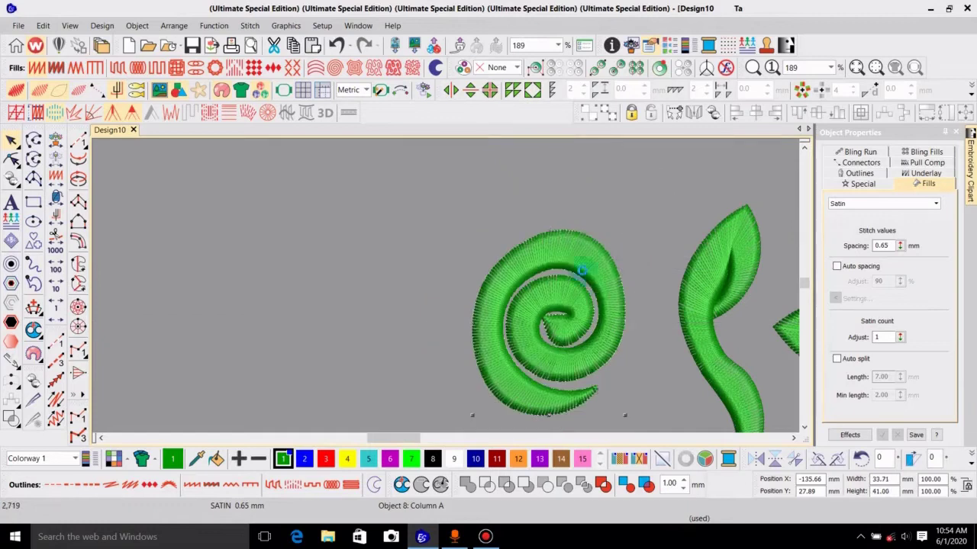
# Step: Reshape the spiral's outer turn by adjusting its upper outer point and its inner-edge points along the left and lower sides
pyautogui.press('h')
pyautogui.scroll(3, 511, 276)
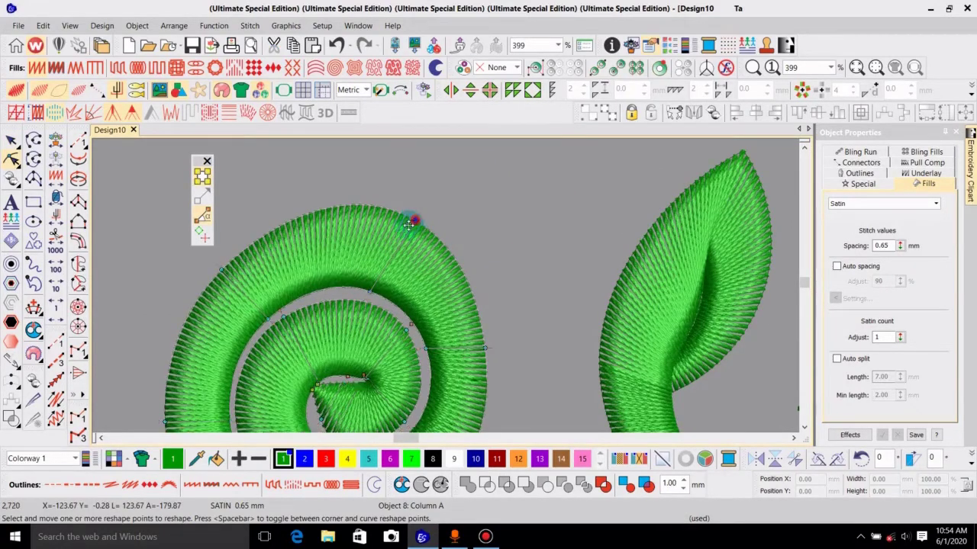
pyautogui.scroll(-2, 412, 228)
pyautogui.scroll(-2, 408, 225)
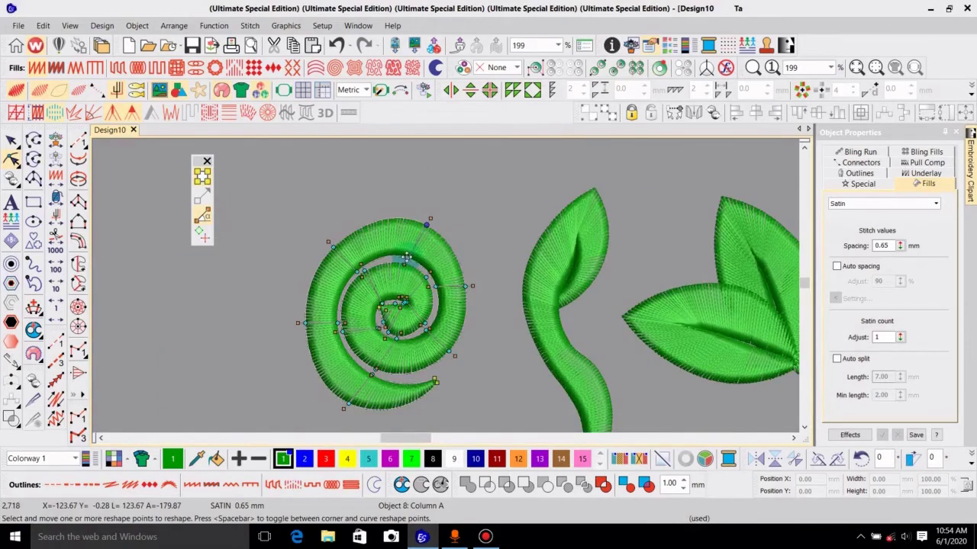
pyautogui.moveTo(337, 323); pyautogui.dragTo(339, 321)
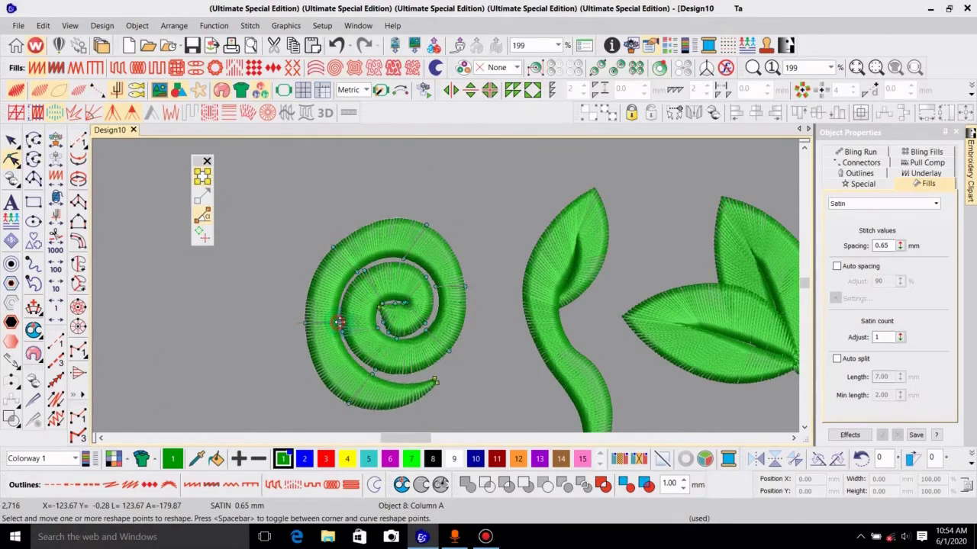
pyautogui.moveTo(372, 368); pyautogui.dragTo(372, 384)
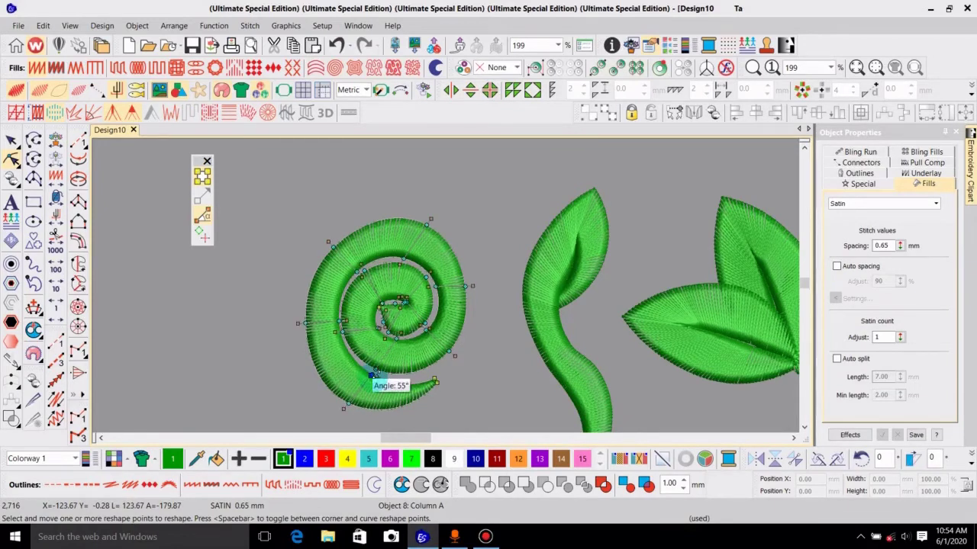
# Step: Bring the spiral's tail closer to the inner turn by moving its inner-edge point, tip and lower outer point upward
pyautogui.scroll(3, 451, 309)
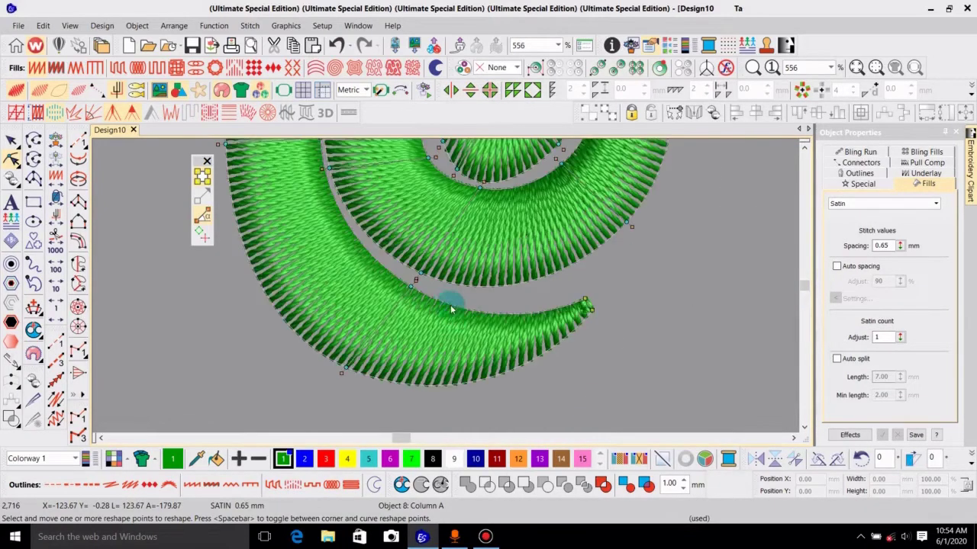
pyautogui.moveTo(411, 284); pyautogui.dragTo(411, 273)
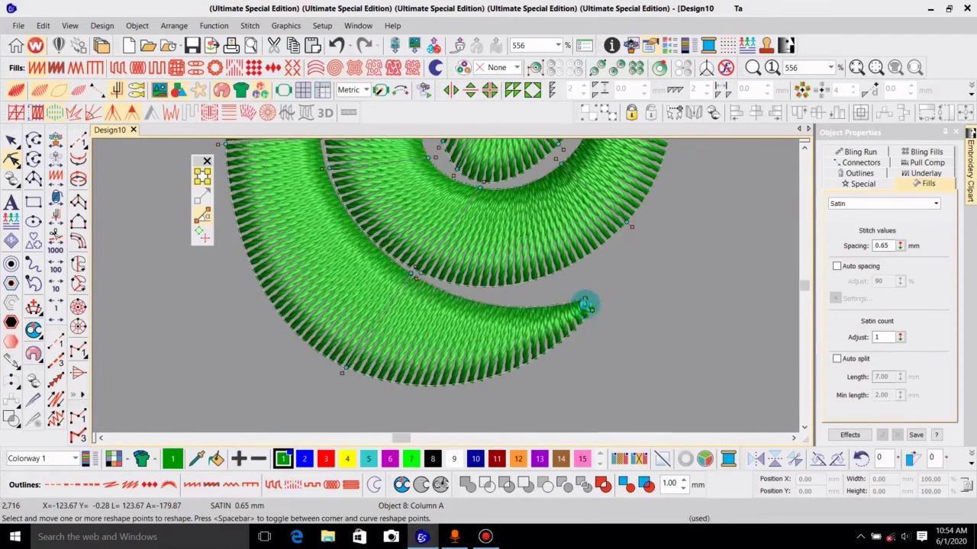
pyautogui.moveTo(586, 302)
pyautogui.mouseDown()
pyautogui.moveTo(593, 312)
pyautogui.moveTo(587, 293)
pyautogui.mouseUp()
pyautogui.click(349, 371)
pyautogui.moveTo(352, 345); pyautogui.dragTo(351, 345)
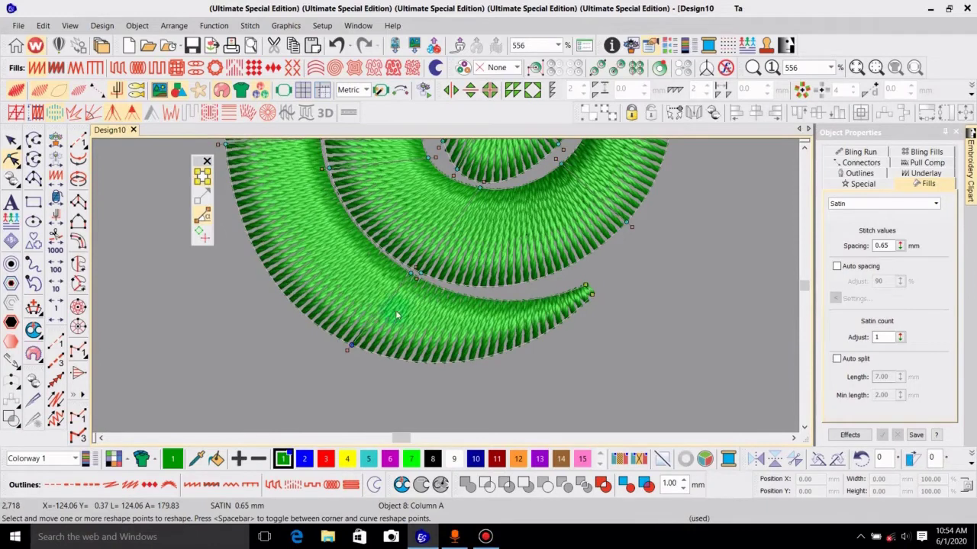
# Step: Round off the spiral's centre by moving the inner curl's side point outward and repositioning the points along its starting edge
pyautogui.scroll(-2, 483, 274)
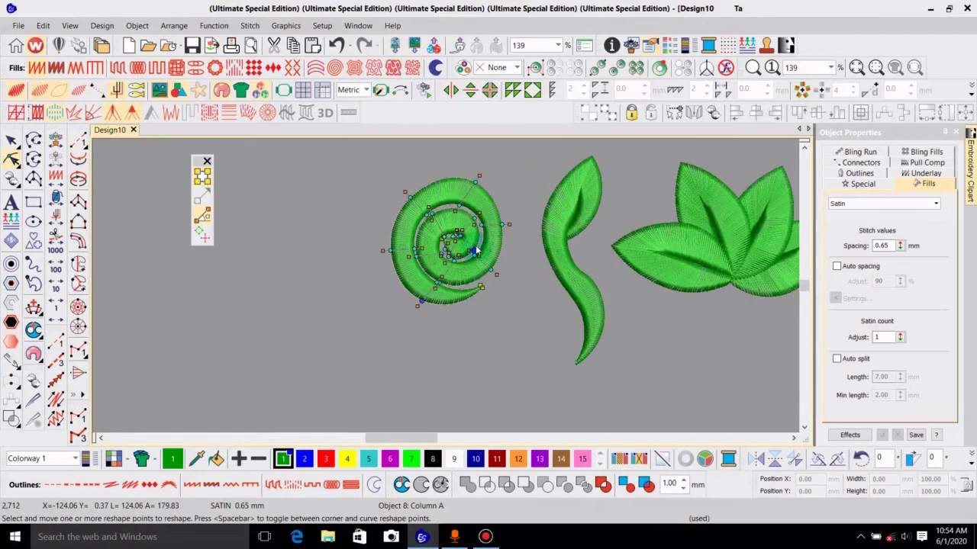
pyautogui.scroll(3, 489, 251)
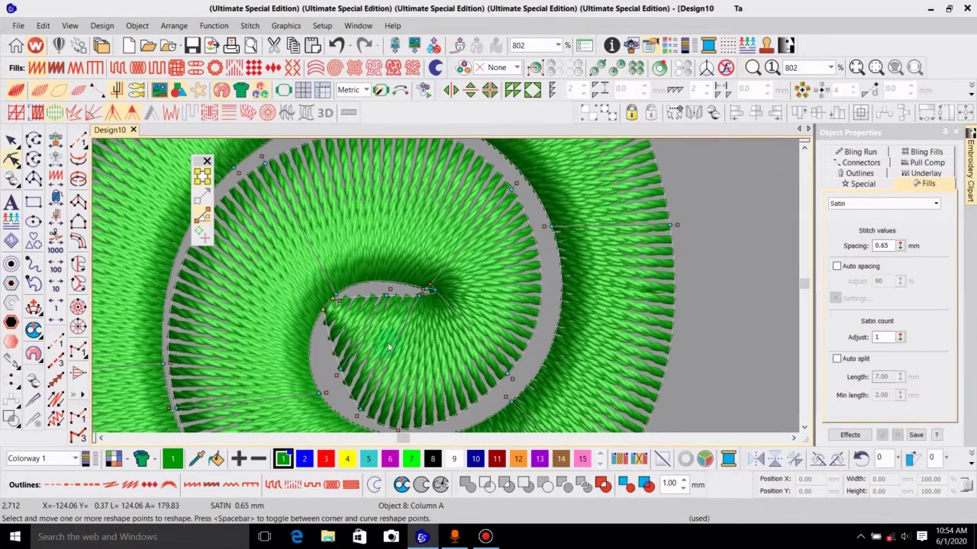
pyautogui.moveTo(338, 369); pyautogui.dragTo(332, 380)
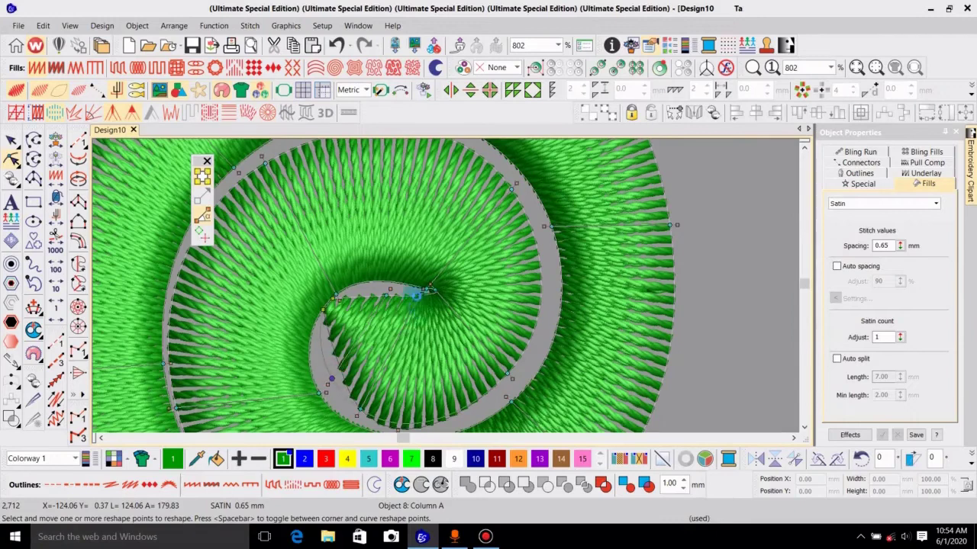
pyautogui.moveTo(334, 299); pyautogui.dragTo(418, 289)
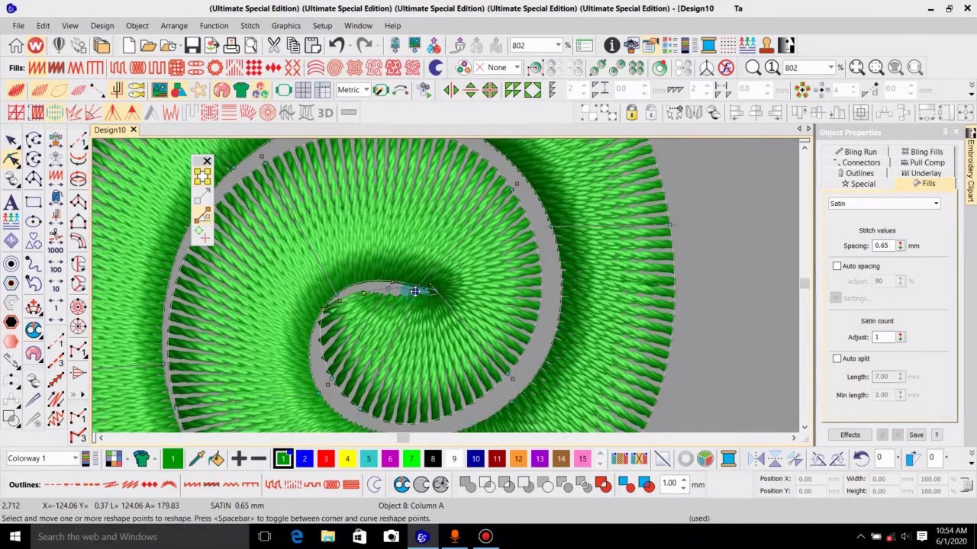
pyautogui.moveTo(415, 291); pyautogui.dragTo(426, 289)
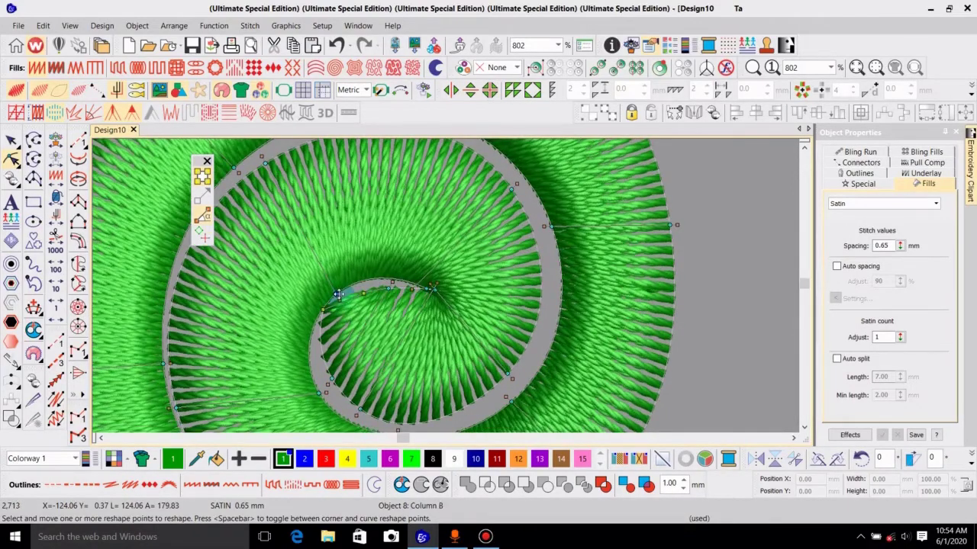
pyautogui.hotkey('shift', 'z')
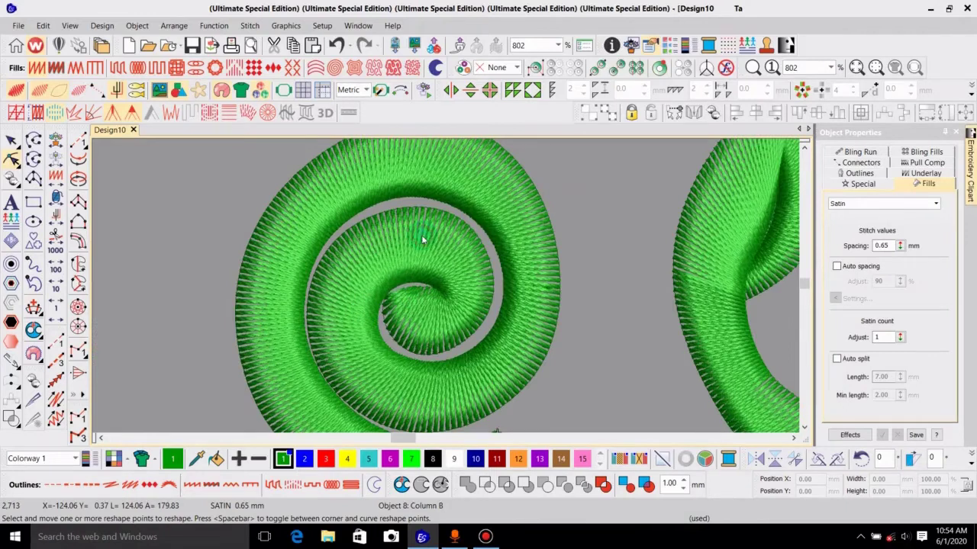
# Step: Close the gap between the spiral's turns by moving its upper outer point and the adjacent upper and side edge points inward
pyautogui.press('Escape')
pyautogui.scroll(-1, 412, 256)
pyautogui.press('h')
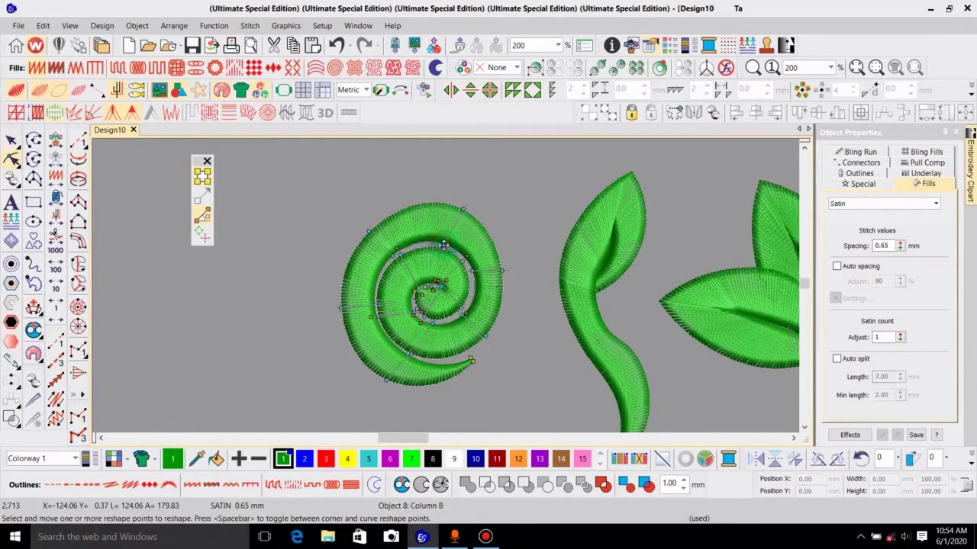
pyautogui.click(394, 255)
pyautogui.moveTo(464, 209); pyautogui.dragTo(463, 219)
pyautogui.moveTo(462, 259); pyautogui.dragTo(465, 265)
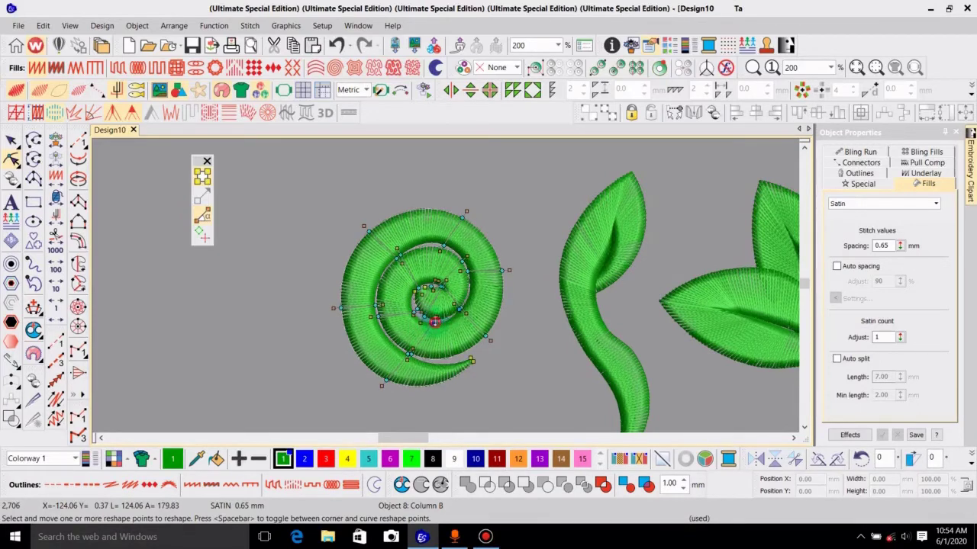
pyautogui.press('z')
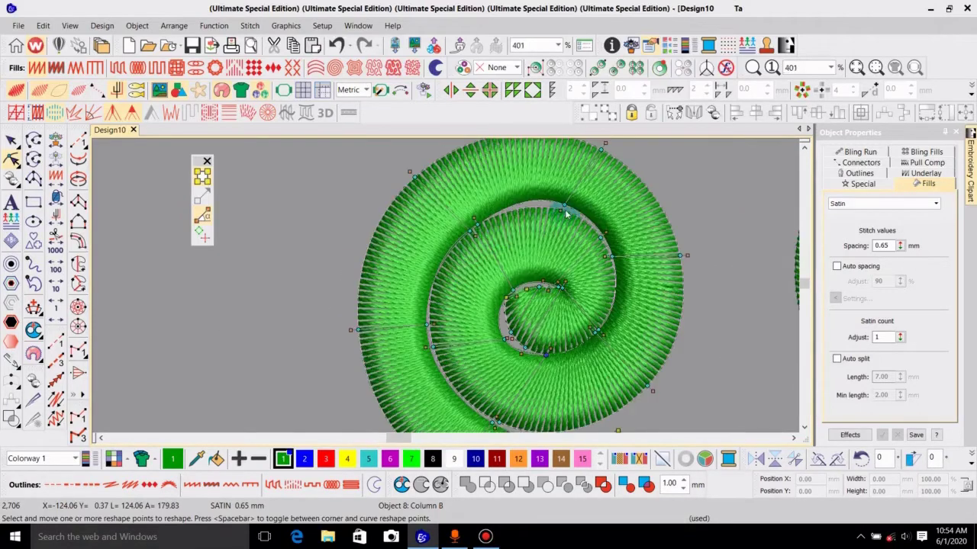
pyautogui.moveTo(562, 203); pyautogui.dragTo(571, 215)
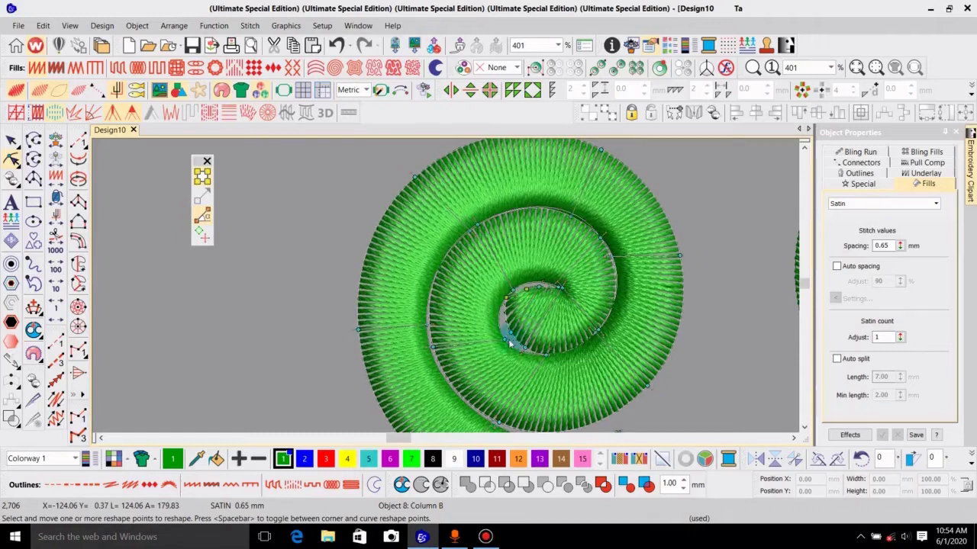
pyautogui.scroll(-2, 523, 333)
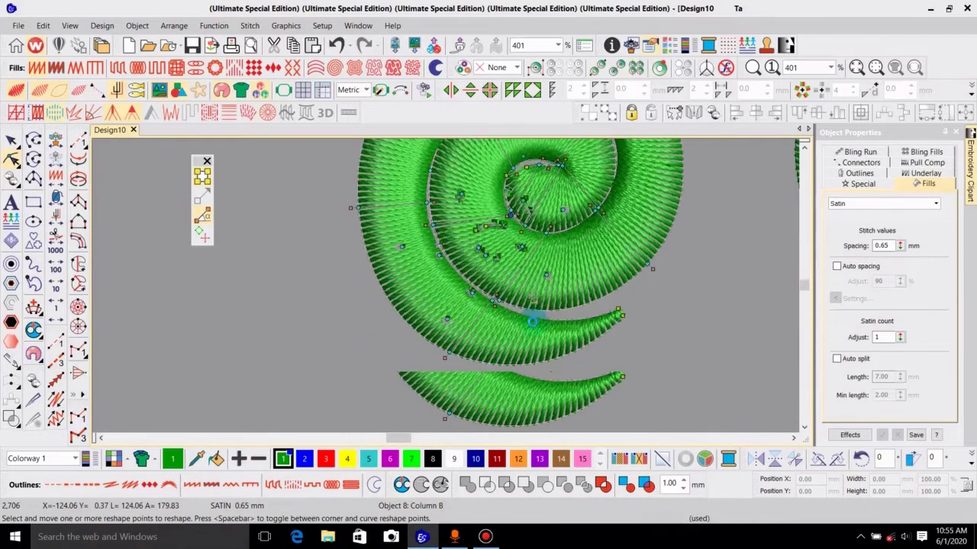
pyautogui.hotkey('shift', 'z')
pyautogui.press('Escape')
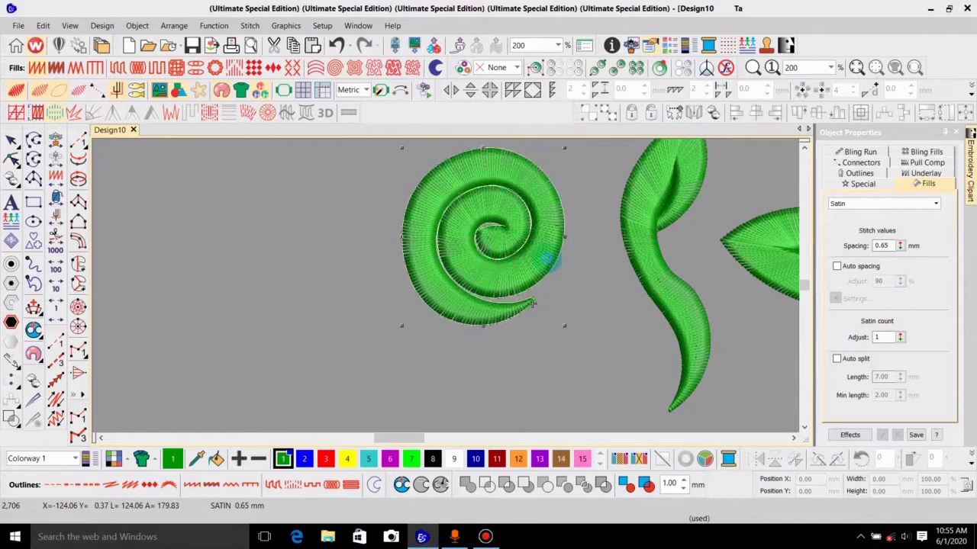
pyautogui.hotkey('shift', 'z')
# Step: Select all the motifs, align their centres in a horizontal row and space them evenly across
pyautogui.press('0')
pyautogui.hotkey('ctrl', 'a')
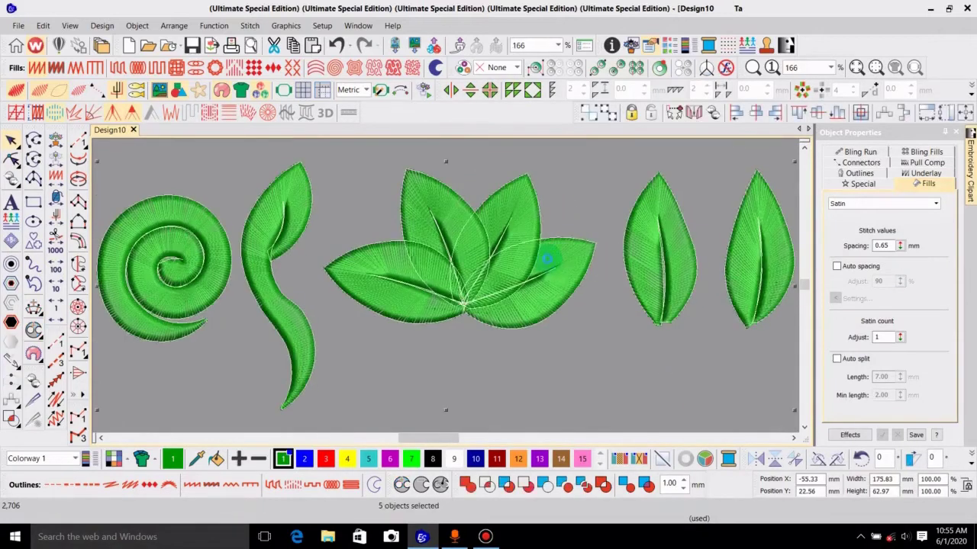
pyautogui.press('e')
pyautogui.hotkey('shift', 'p')
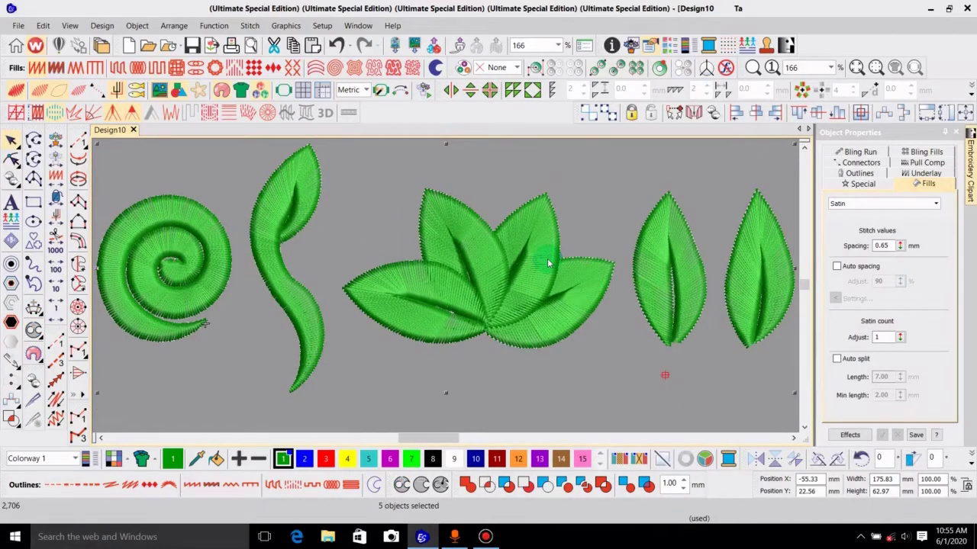
pyautogui.press('Escape')
# Step: Start a Column A arch to the left of the spiral, placing paired points up its tapered right arm and around the pointed peak
pyautogui.hscroll(-2, 552, 262)
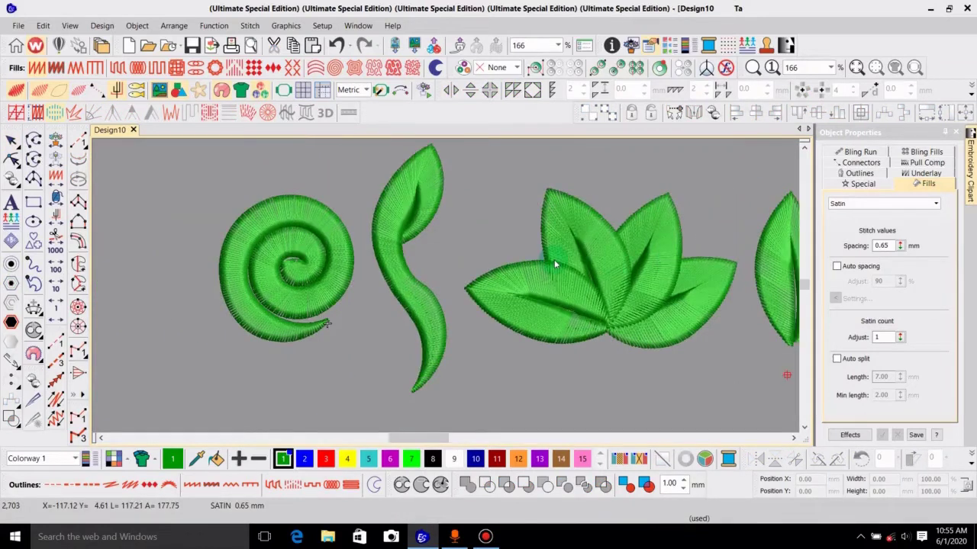
pyautogui.hotkey('shift', 'z')
pyautogui.press('z')
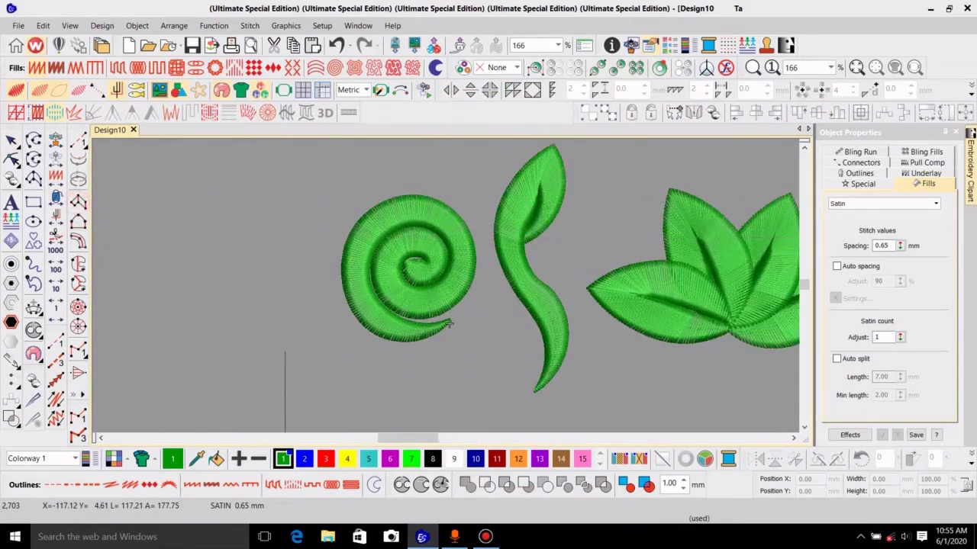
pyautogui.press('space')
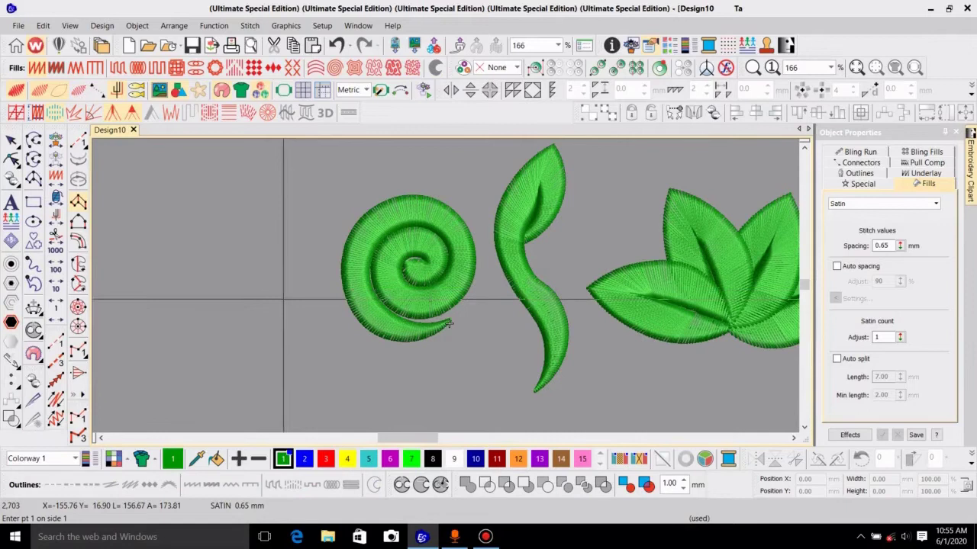
pyautogui.click(290, 299)
pyautogui.click(388, 253)
pyautogui.click(410, 222)
pyautogui.click(362, 225)
pyautogui.click(375, 191)
pyautogui.click(330, 197)
pyautogui.click(332, 156)
pyautogui.rightClick(306, 210)
pyautogui.rightClick(293, 192)
pyautogui.click(293, 248)
pyautogui.click(254, 254)
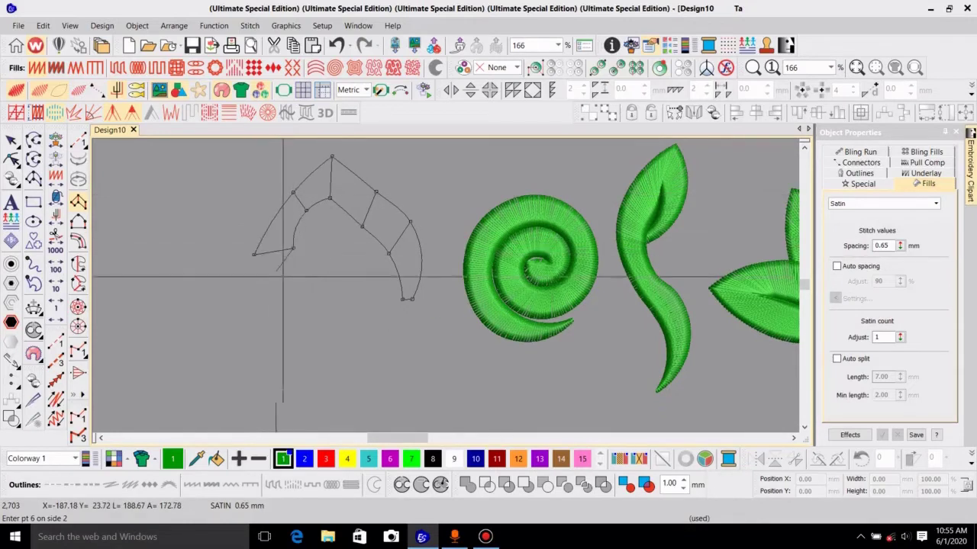
pyautogui.press('BackSpace')
pyautogui.press('BackSpace')
pyautogui.press('BackSpace')
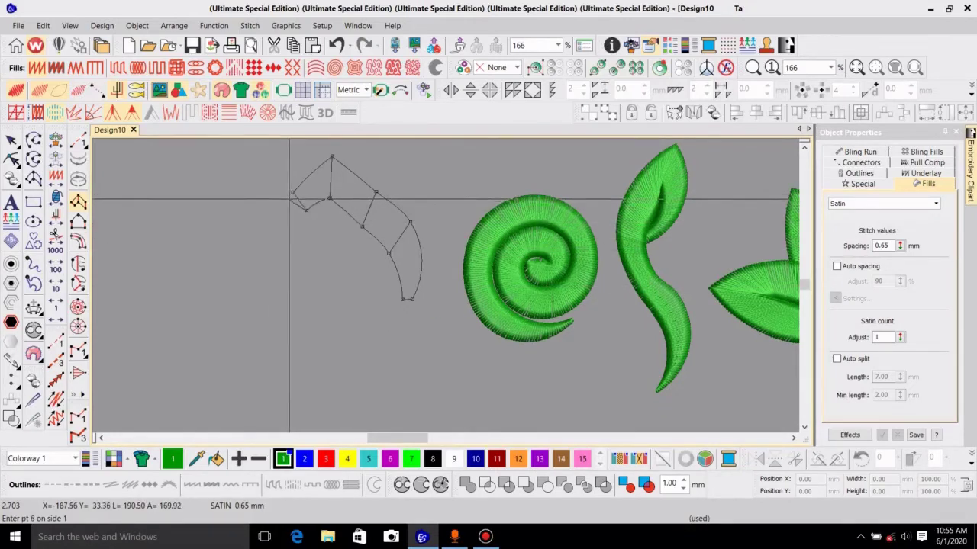
# Step: Continue the arch from the peak into a rounded lobe on its left shoulder and start down the left side with curve points
pyautogui.click(292, 190)
pyautogui.click(280, 224)
pyautogui.click(254, 187)
pyautogui.click(257, 236)
pyautogui.click(241, 229)
pyautogui.rightClick(263, 260)
pyautogui.rightClick(237, 265)
# Step: Carry the arch's paired points around the lower left side into a narrow pointed foot and generate the satin column
pyautogui.click(279, 284)
pyautogui.click(262, 316)
pyautogui.click(262, 315)
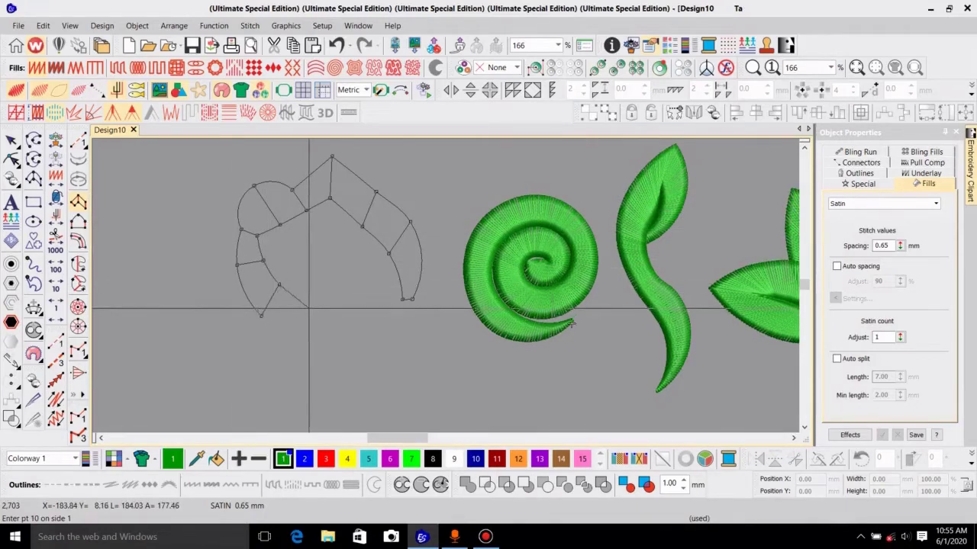
pyautogui.click(307, 307)
pyautogui.click(337, 332)
pyautogui.click(321, 361)
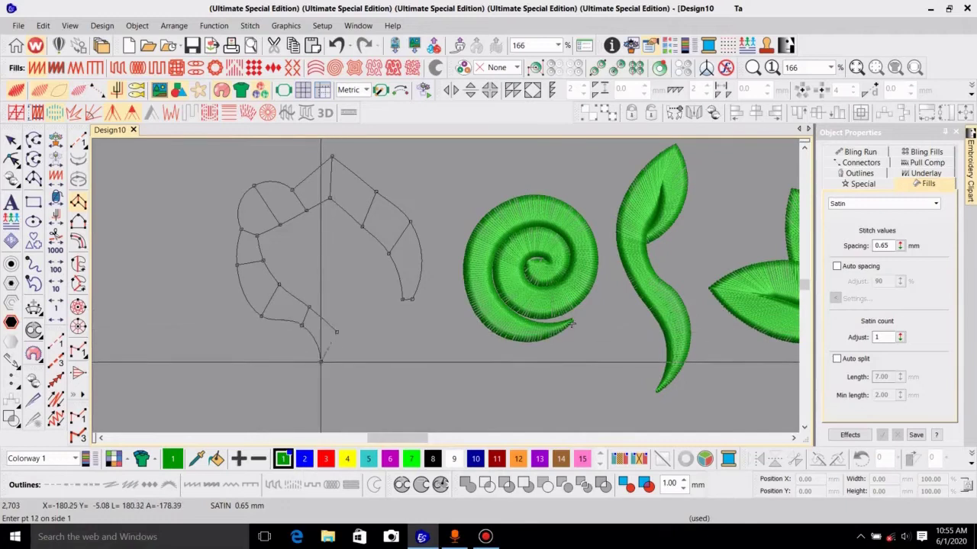
pyautogui.press('Return')
# Step: Smooth the arch's inner edge beside the rounded lobe by changing its corner point to a curve and shifting it inward
pyautogui.press('z')
pyautogui.press('Left')
pyautogui.press('Left')
pyautogui.press('Up')
pyautogui.press('Up')
pyautogui.press('Up')
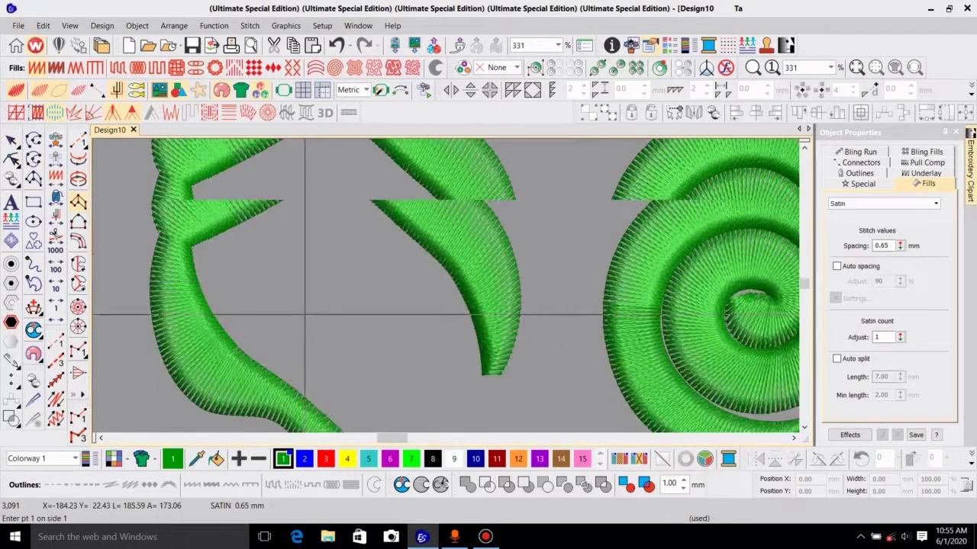
pyautogui.press('h')
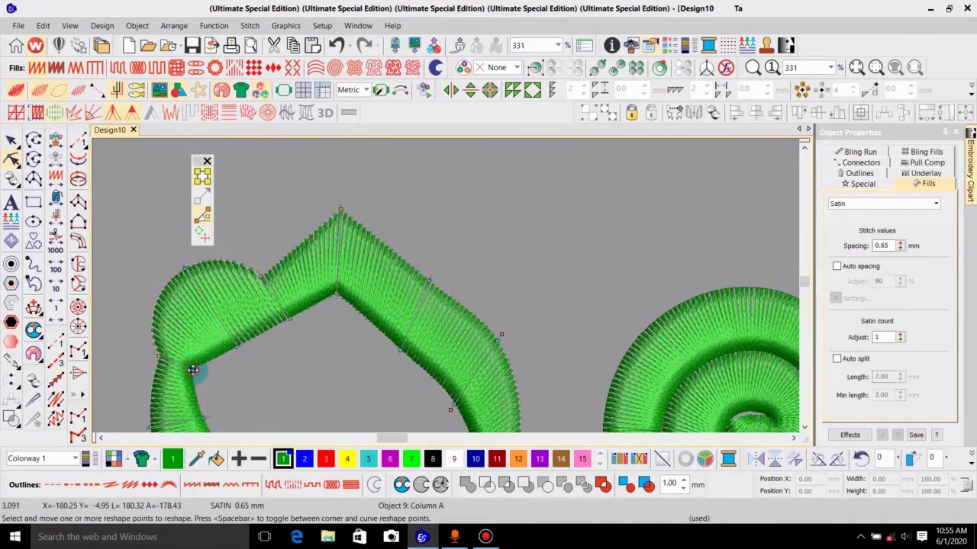
pyautogui.press('space')
pyautogui.moveTo(213, 381); pyautogui.dragTo(214, 381)
pyautogui.press('Down')
pyautogui.press('Down')
pyautogui.press('Escape')
pyautogui.hotkey('shift', 'z')
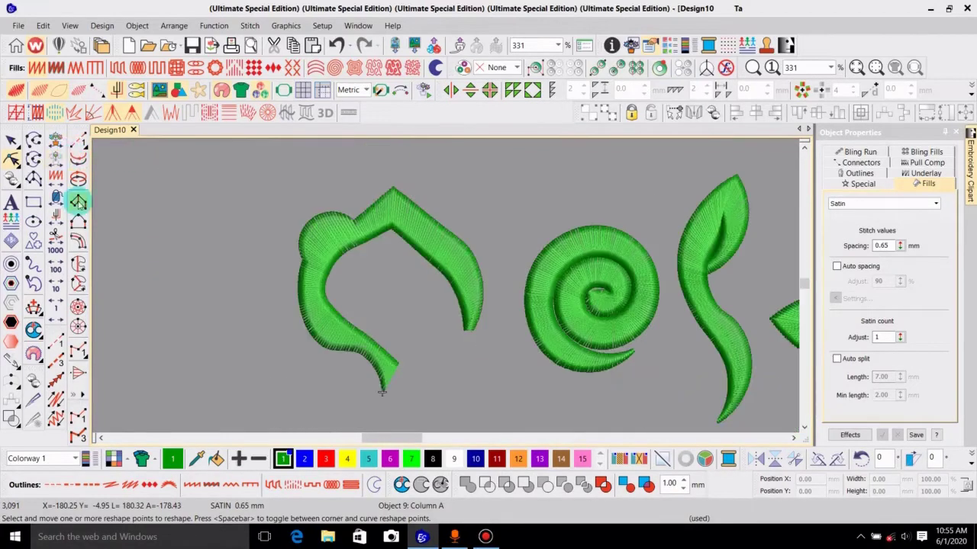
# Step: Give the arch's right arm an S-shaped bend by repositioning its edge points
pyautogui.click(78, 202)
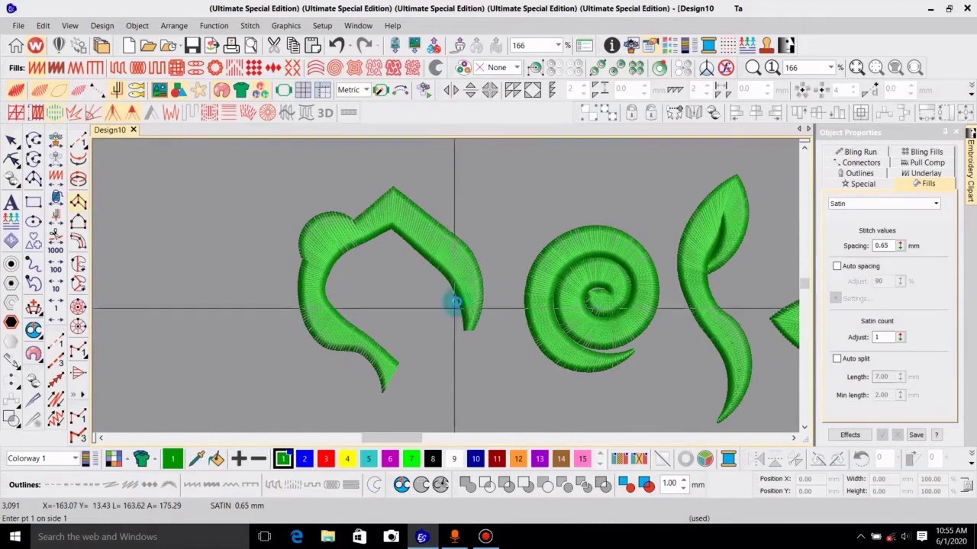
pyautogui.press('h')
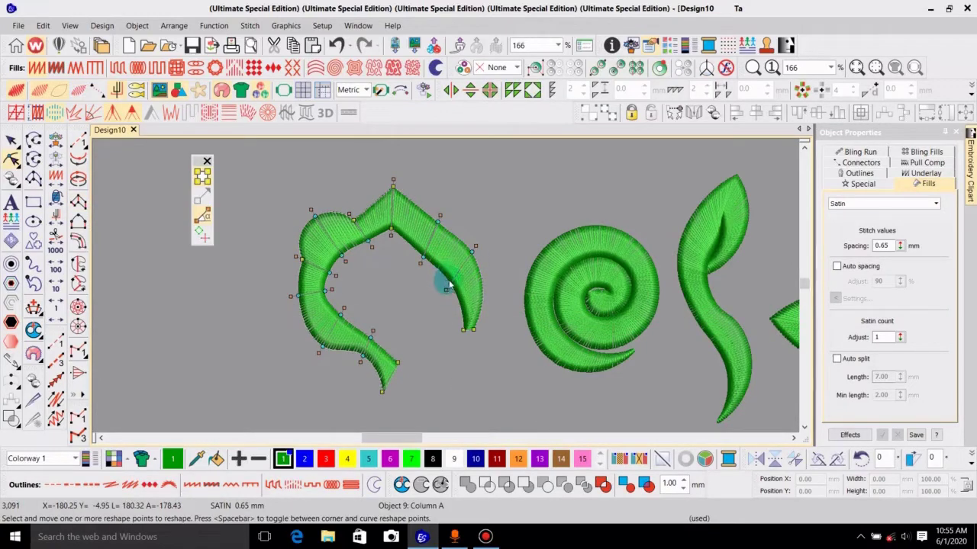
pyautogui.click(459, 273)
pyautogui.moveTo(439, 251)
pyautogui.mouseDown()
pyautogui.moveTo(438, 222)
pyautogui.moveTo(432, 232)
pyautogui.moveTo(456, 250)
pyautogui.mouseUp()
pyautogui.press('Escape')
pyautogui.scroll(-1, 113, 183)
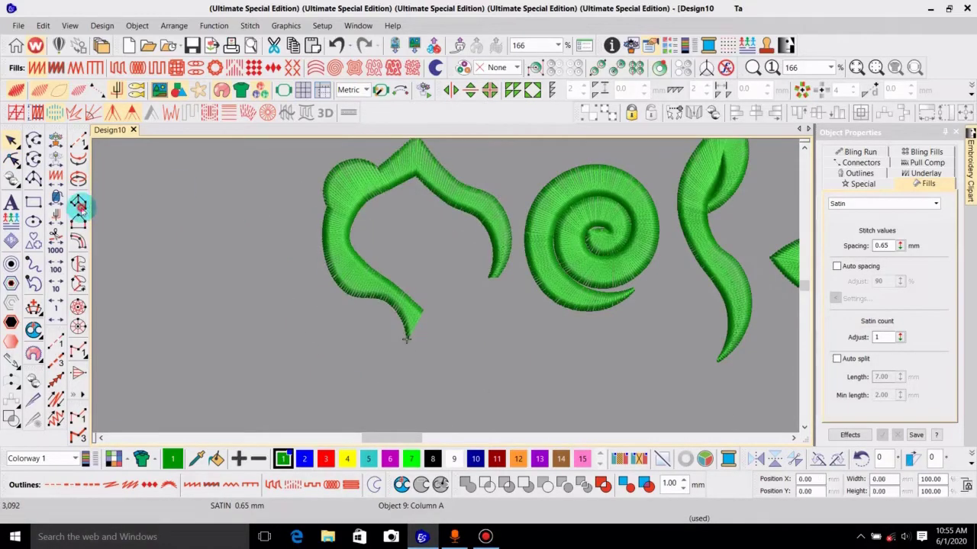
# Step: Start a second Column A object inside the arch, placing paired points up along the right arm's inner edge
pyautogui.click(78, 201)
pyautogui.click(465, 280)
pyautogui.click(484, 279)
pyautogui.click(459, 248)
pyautogui.click(438, 232)
pyautogui.click(455, 210)
pyautogui.click(425, 220)
pyautogui.click(433, 200)
pyautogui.click(420, 209)
pyautogui.click(419, 174)
pyautogui.scroll(2, 436, 200)
pyautogui.press('Up')
pyautogui.press('BackSpace')
pyautogui.press('BackSpace')
pyautogui.press('BackSpace')
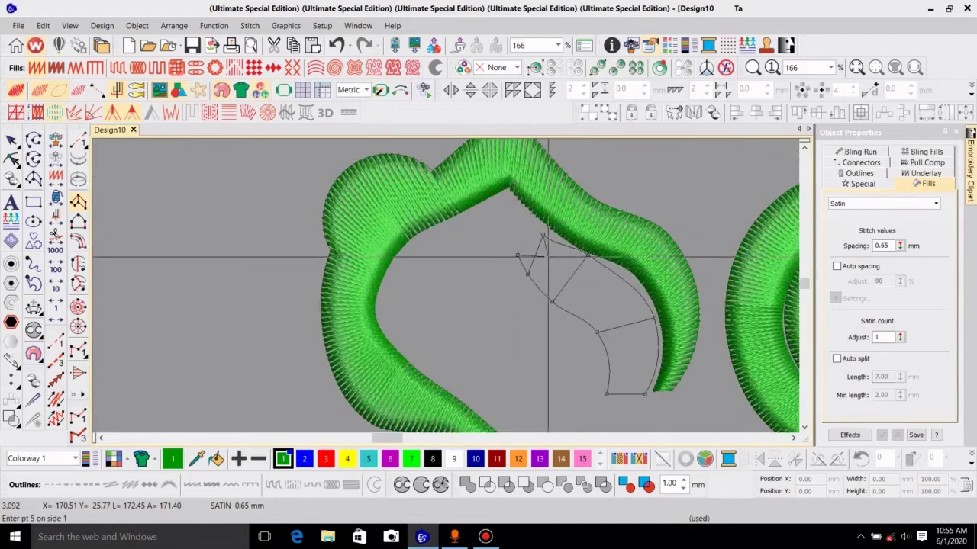
# Step: Continue the second column's paired points along the arch's inner edge, around the peak and down the left side
pyautogui.click(548, 227)
pyautogui.click(508, 250)
pyautogui.click(506, 190)
pyautogui.click(475, 265)
pyautogui.click(421, 230)
pyautogui.click(466, 299)
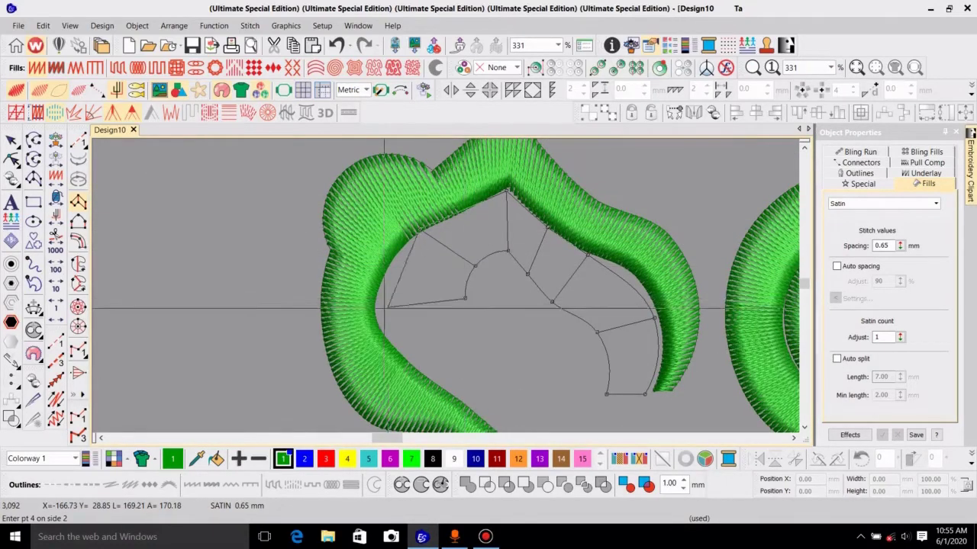
pyautogui.click(445, 379)
pyautogui.press('Down')
pyautogui.rightClick(536, 303)
pyautogui.rightClick(492, 353)
pyautogui.click(577, 355)
pyautogui.press('BackSpace')
pyautogui.press('BackSpace')
pyautogui.press('BackSpace')
pyautogui.press('BackSpace')
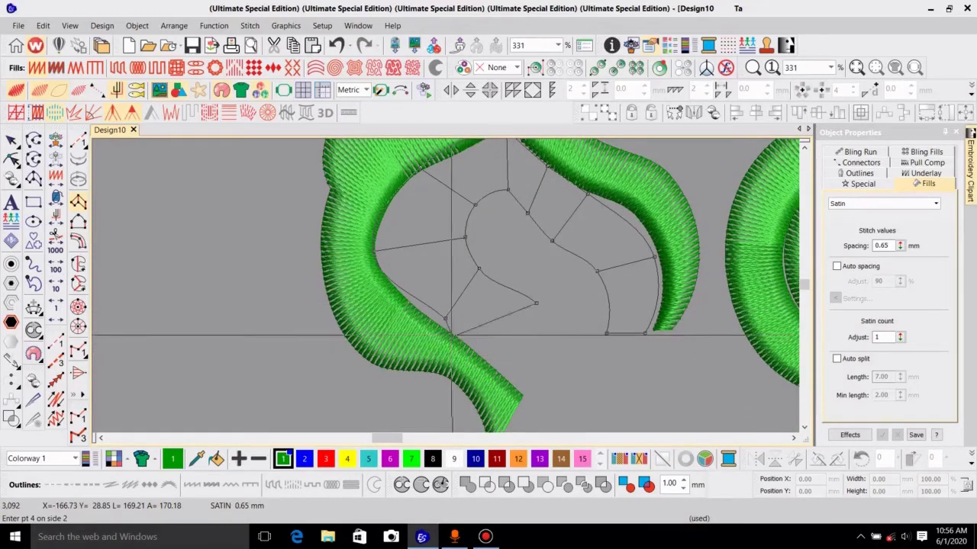
# Step: Finish the second column along the arch's lower inner edge, ending it at the arch's foot, and generate its stitches
pyautogui.rightClick(431, 322)
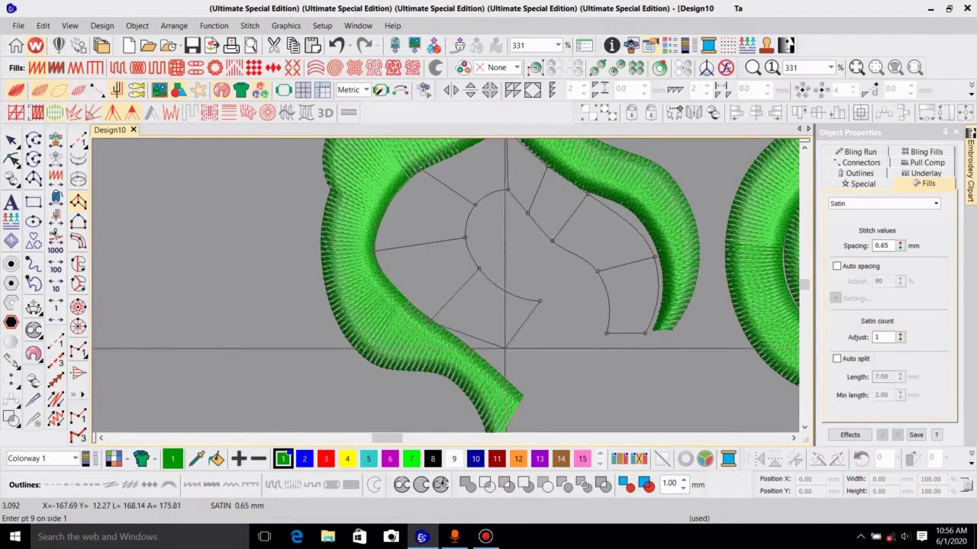
pyautogui.click(547, 382)
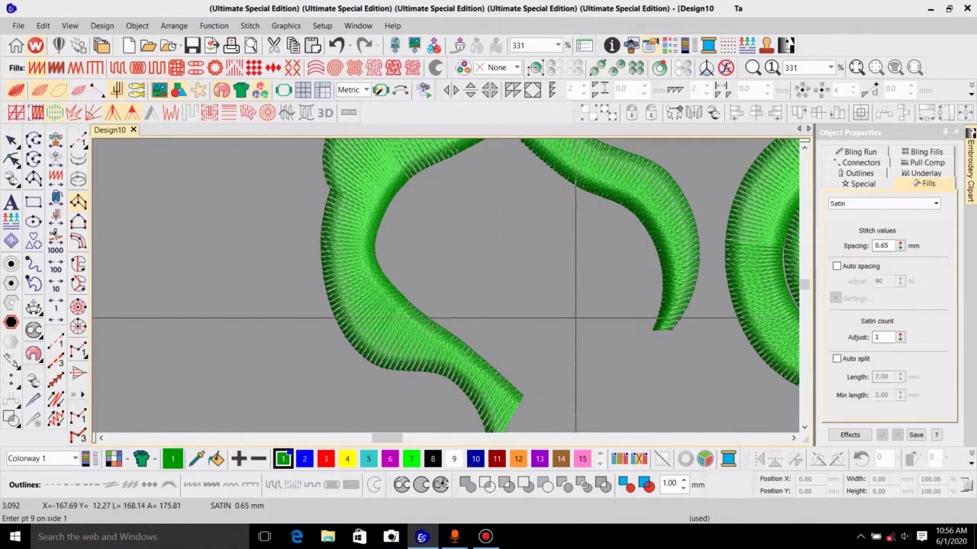
pyautogui.press('Return')
# Step: Start a third column nested in the second, placing paired points up its inner right edge to the peak and re-entering the misplaced middle pair
pyautogui.click(582, 330)
pyautogui.click(579, 333)
pyautogui.click(609, 308)
pyautogui.click(560, 288)
pyautogui.click(582, 251)
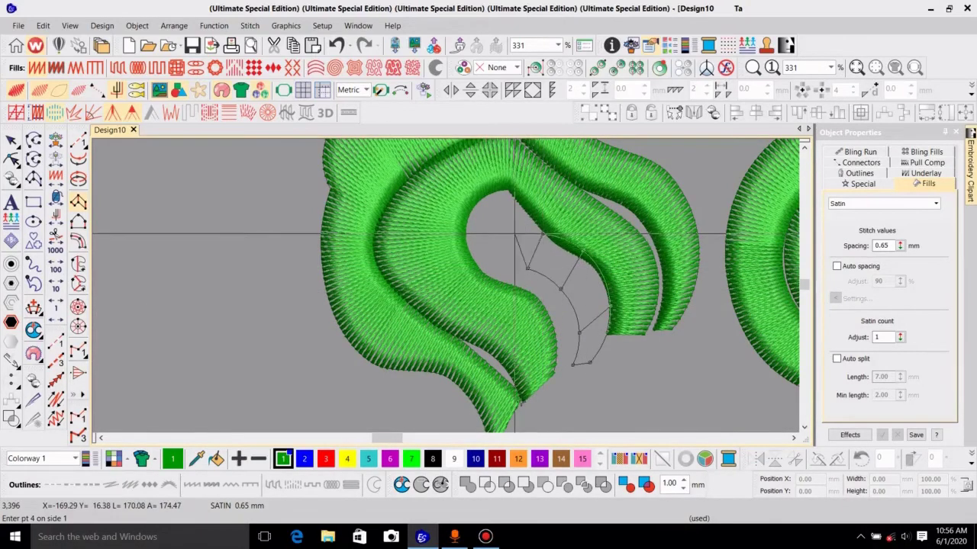
pyautogui.press('BackSpace')
pyautogui.press('BackSpace')
pyautogui.click(551, 287)
pyautogui.click(570, 251)
pyautogui.click(516, 261)
pyautogui.click(504, 186)
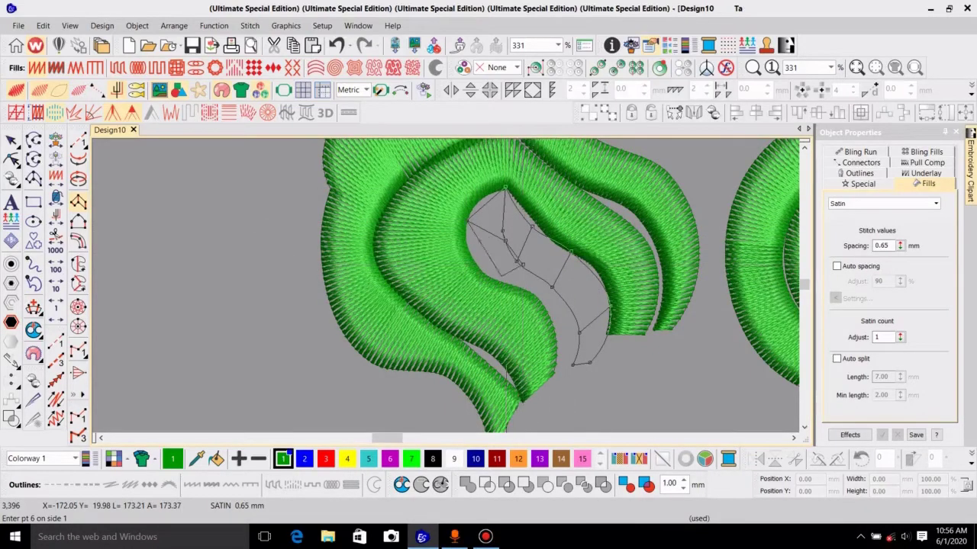
# Step: Take the third column back down the remaining inner gap to the lower end of the second column and generate its stitches
pyautogui.click(541, 306)
pyautogui.click(579, 327)
pyautogui.click(552, 335)
pyautogui.click(574, 365)
pyautogui.click(559, 375)
pyautogui.press('Return')
pyautogui.press('Return')
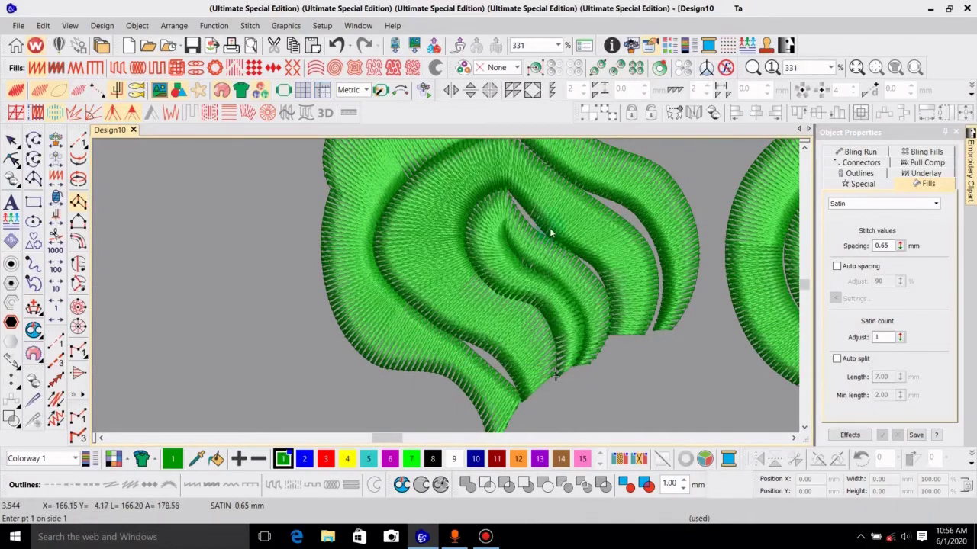
# Step: Close the gaps between the nested columns by adjusting the arch's inner-edge points at its foot and right arm and the third column's outer edge
pyautogui.press('h')
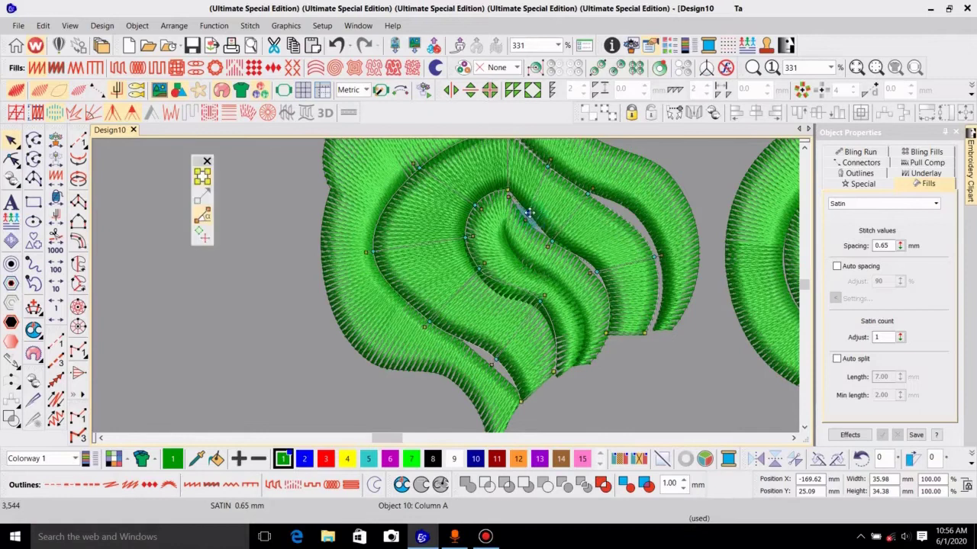
pyautogui.click(480, 359)
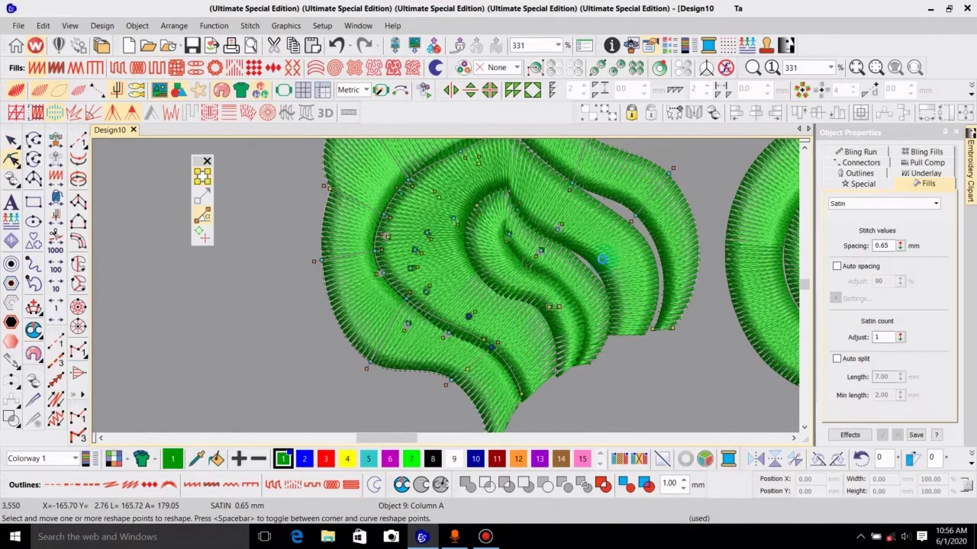
pyautogui.hotkey('shift', 'z')
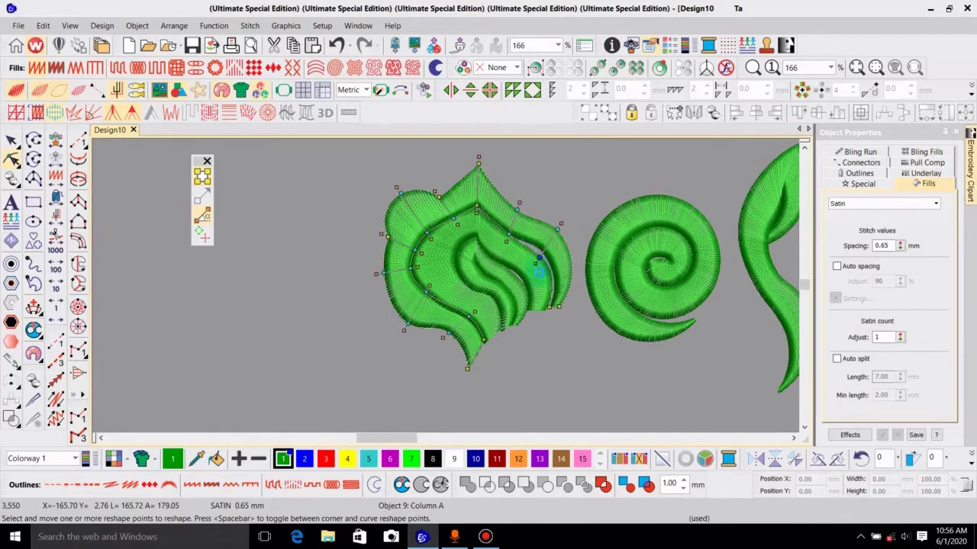
pyautogui.click(520, 288)
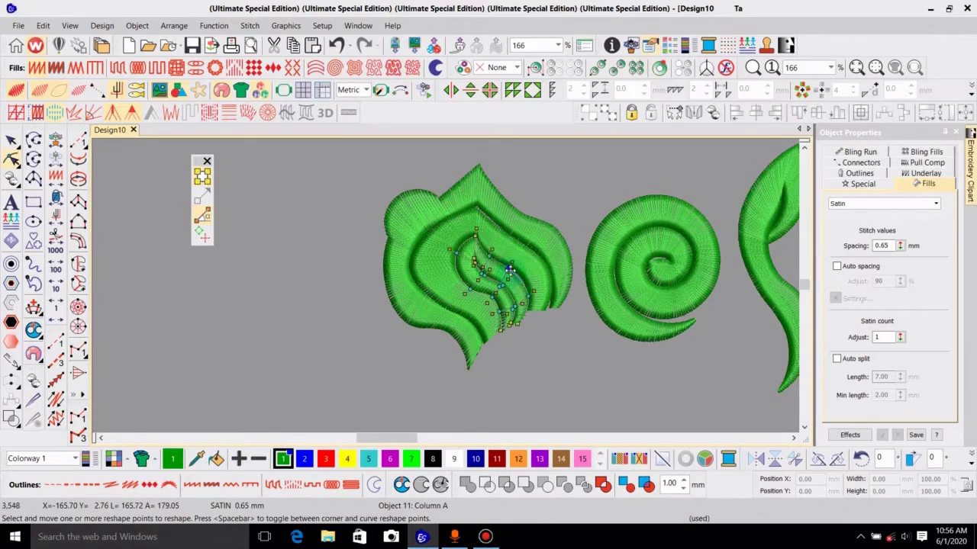
pyautogui.moveTo(528, 296); pyautogui.dragTo(533, 293)
pyautogui.click(159, 172)
# Step: Start a Column A curled stem just below the arch's right foot, placing the first paired points around the curl
pyautogui.click(80, 244)
pyautogui.click(78, 200)
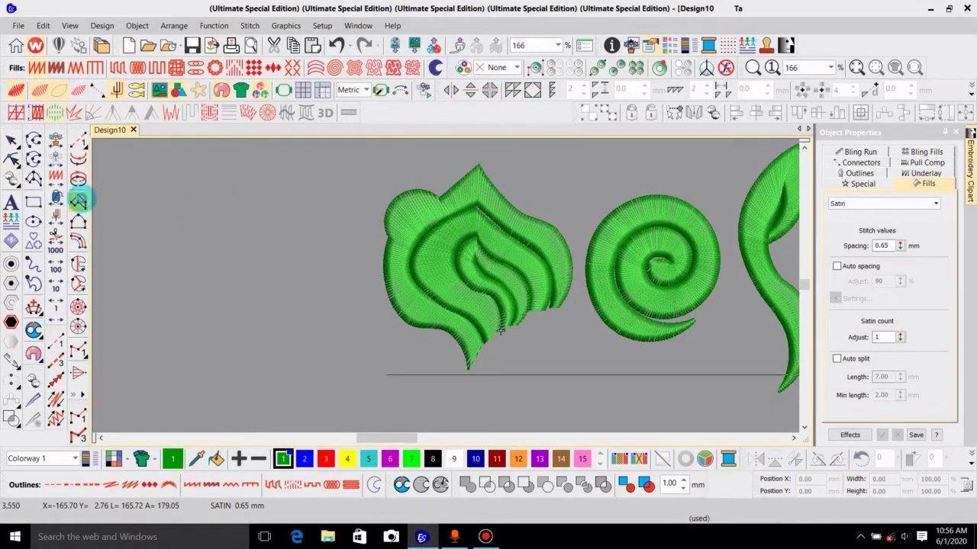
pyautogui.scroll(-2, 571, 259)
pyautogui.scroll(1, 571, 260)
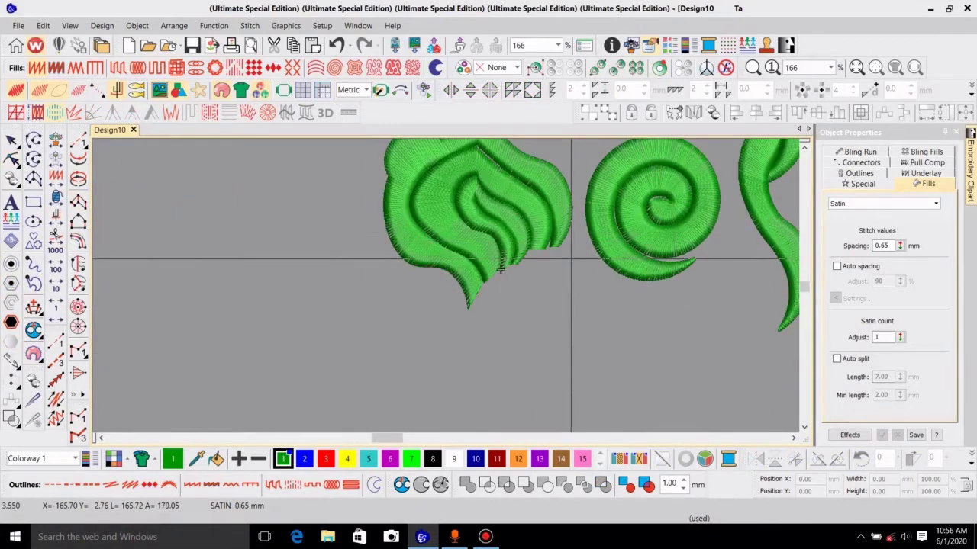
pyautogui.scroll(2, 500, 268)
pyautogui.click(610, 361)
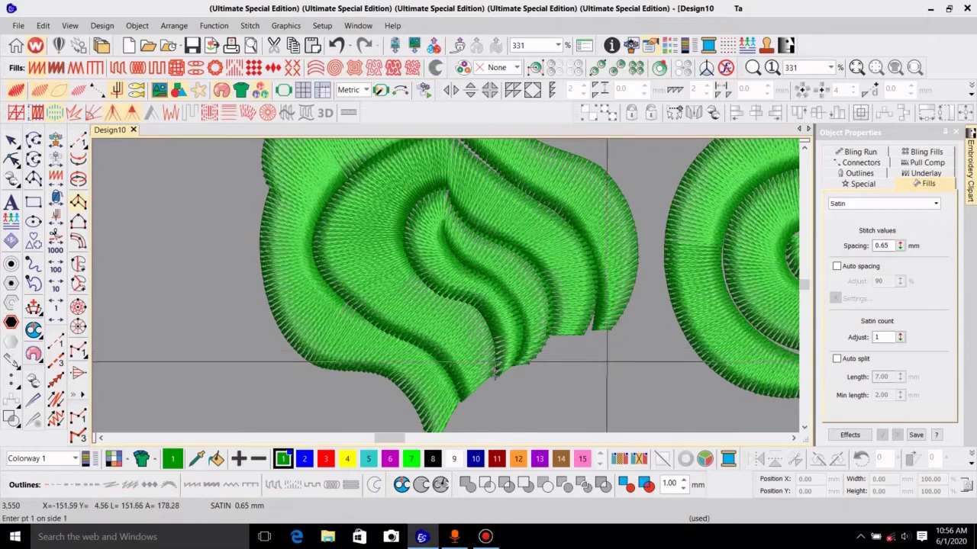
pyautogui.click(619, 348)
pyautogui.click(621, 379)
pyautogui.click(617, 340)
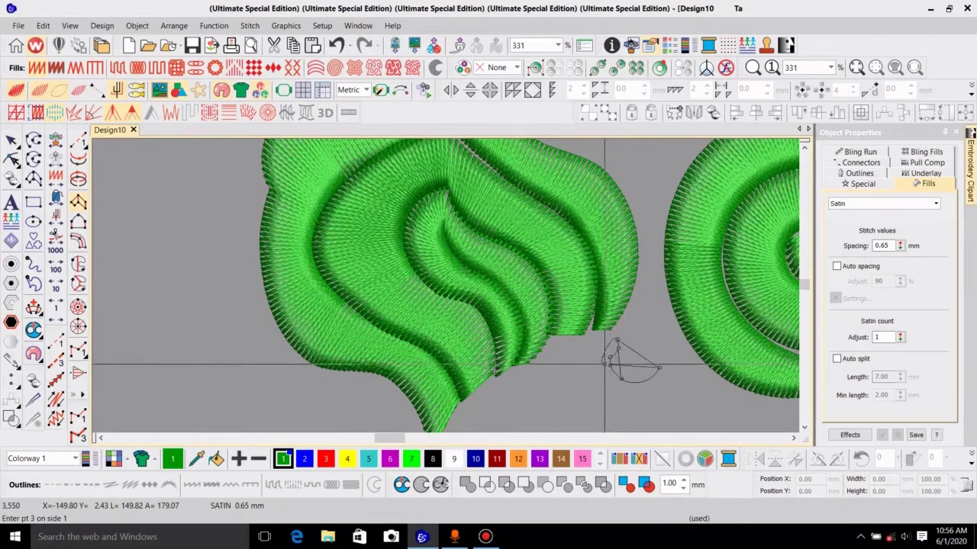
# Step: Carry the curled stem along the motif's lower edge to a narrow end below its pointed base and generate the stitches
pyautogui.scroll(-2, 538, 321)
pyautogui.click(517, 344)
pyautogui.click(495, 326)
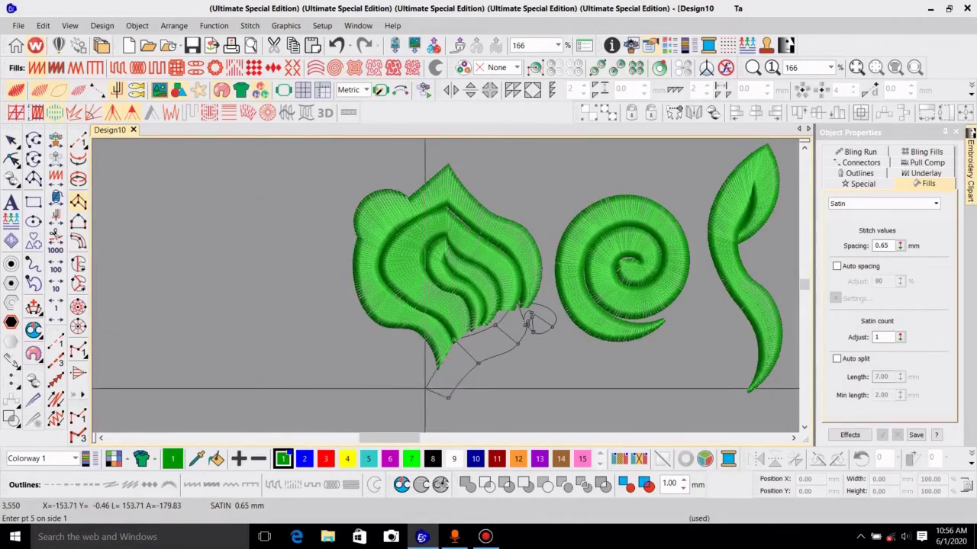
pyautogui.scroll(-2, 454, 335)
pyautogui.scroll(4, 448, 311)
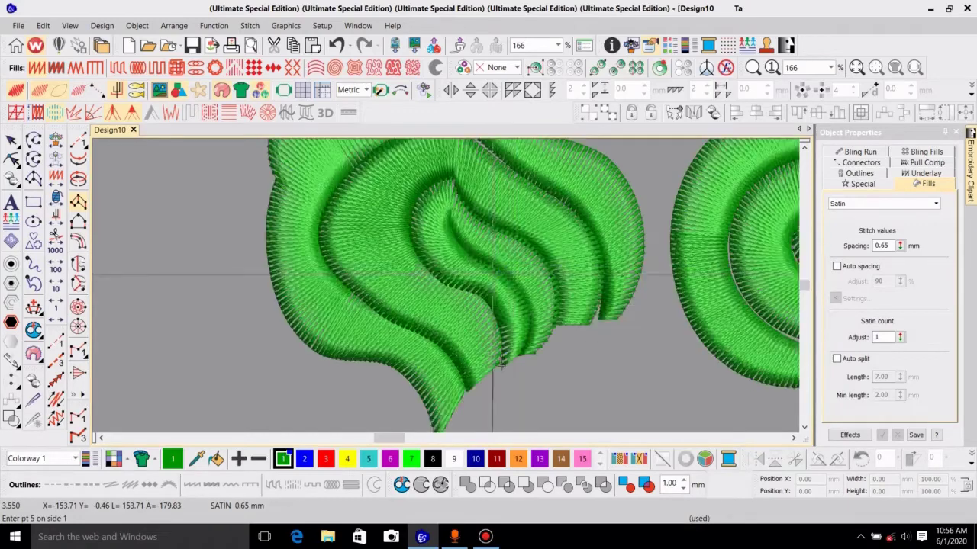
# Step: Reshape the stem so its upper edge closes the gap under the nested columns, and nudge the curl's inner point
pyautogui.press('h')
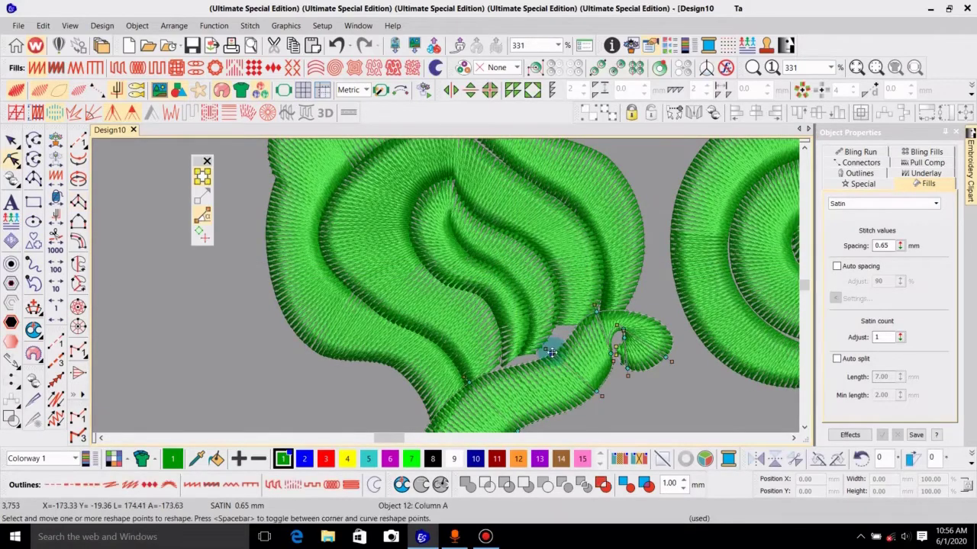
pyautogui.moveTo(543, 330); pyautogui.dragTo(538, 333)
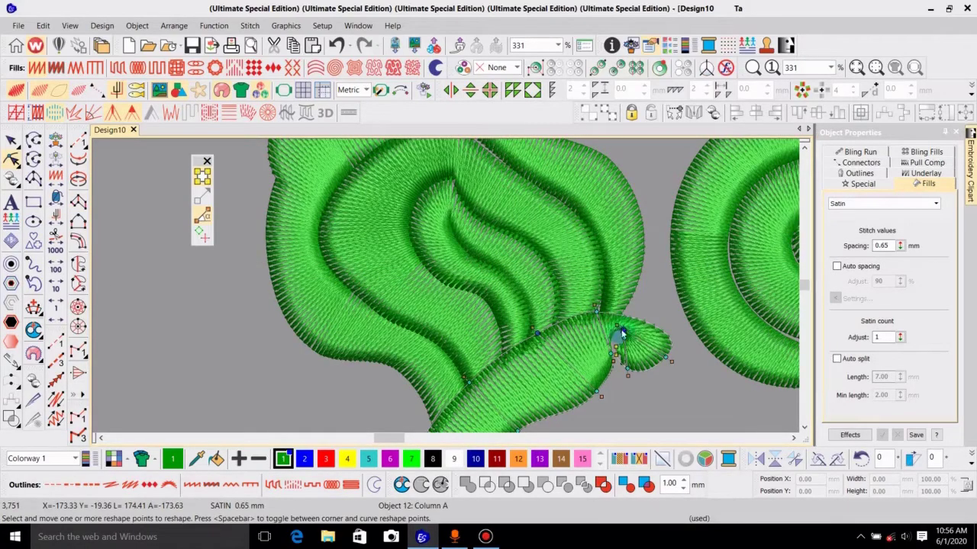
pyautogui.moveTo(619, 343); pyautogui.dragTo(618, 343)
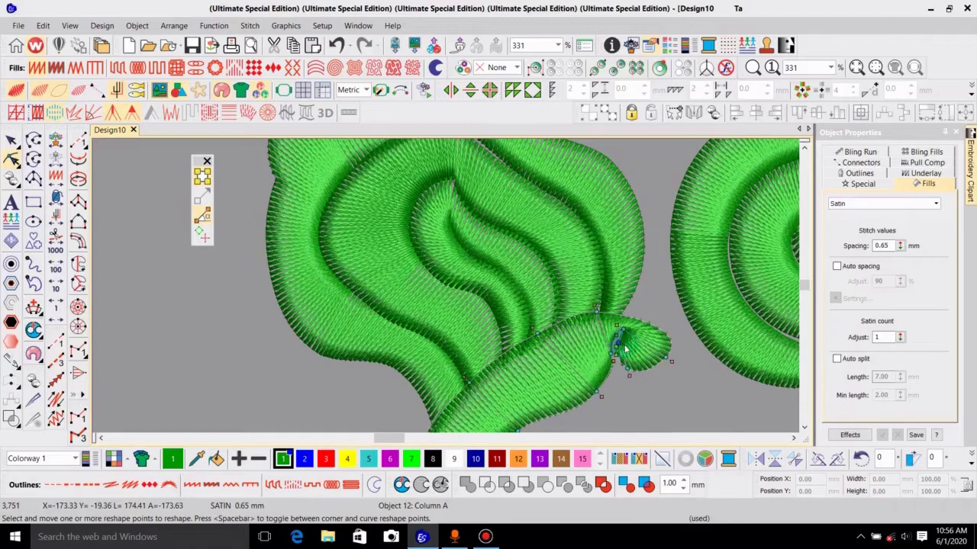
# Step: Round out the stem's curl by repositioning its inner points and raising the outer-edge points against the arch's foot
pyautogui.press('b')
pyautogui.moveTo(549, 292); pyautogui.dragTo(691, 409)
pyautogui.hotkey('shift', 'z')
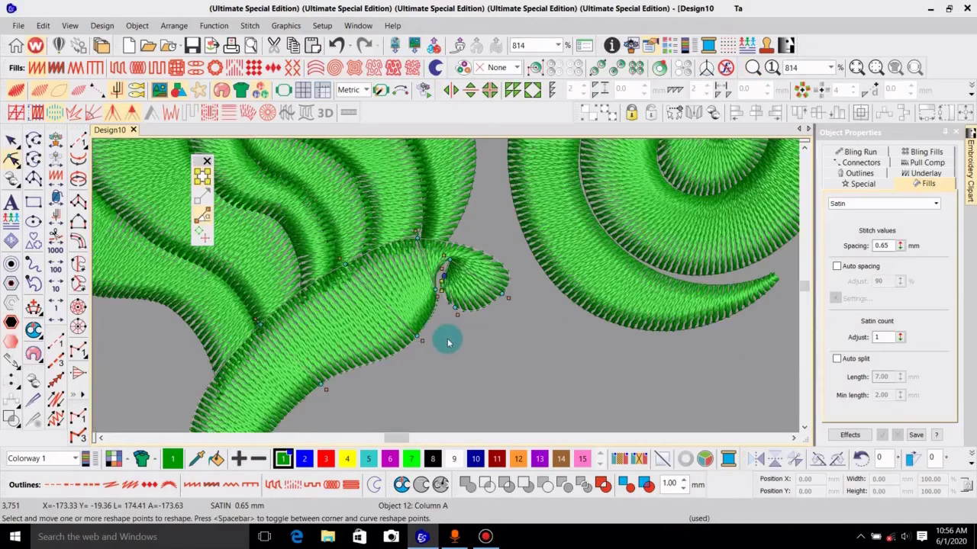
pyautogui.moveTo(435, 290); pyautogui.dragTo(449, 267)
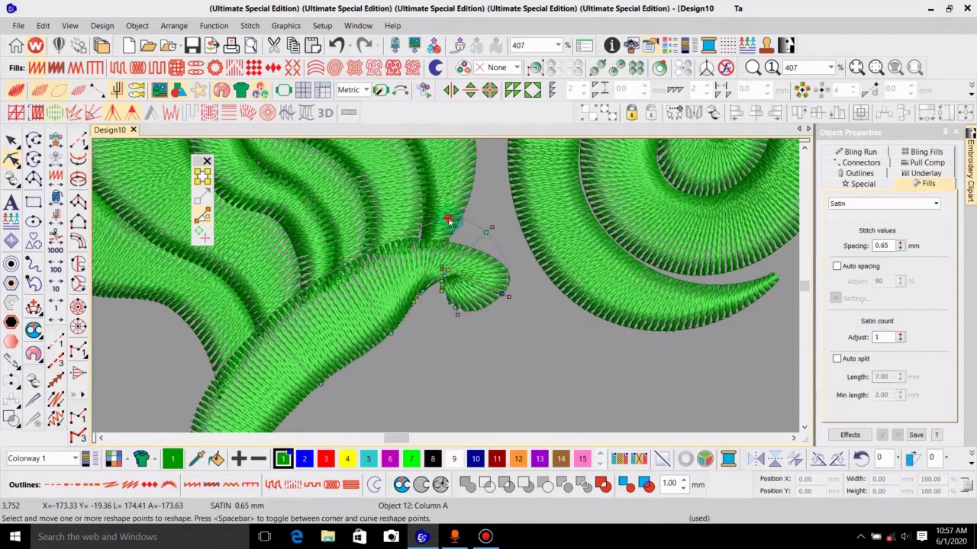
pyautogui.click(440, 226)
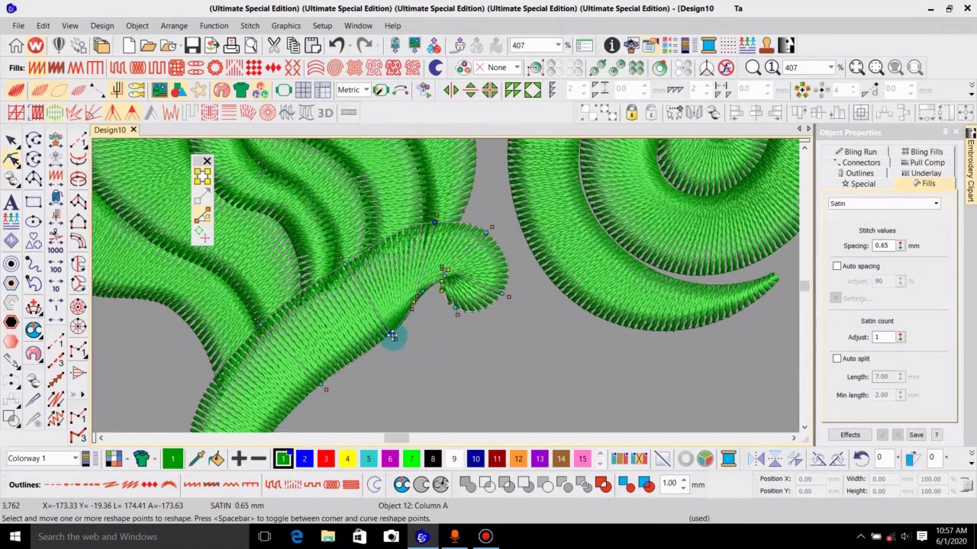
# Step: Smooth the stem's underside beside the curl by adjusting its reshape points into one even curve
pyautogui.moveTo(373, 319); pyautogui.dragTo(374, 321)
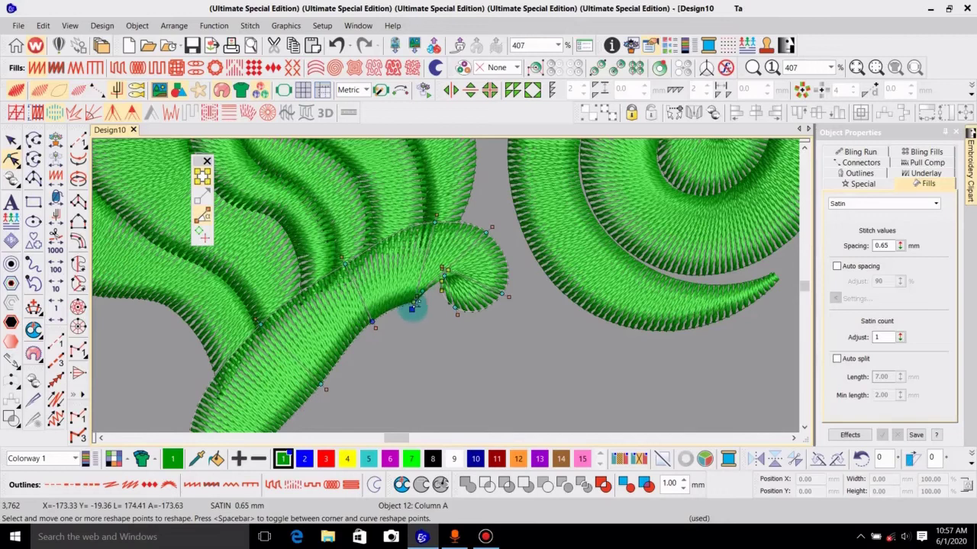
pyautogui.click(430, 328)
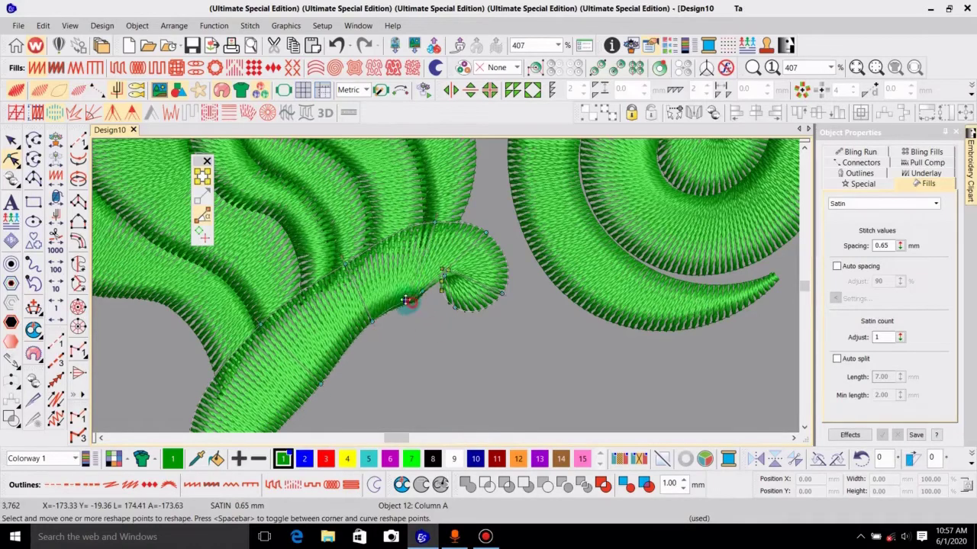
pyautogui.moveTo(405, 294); pyautogui.dragTo(404, 294)
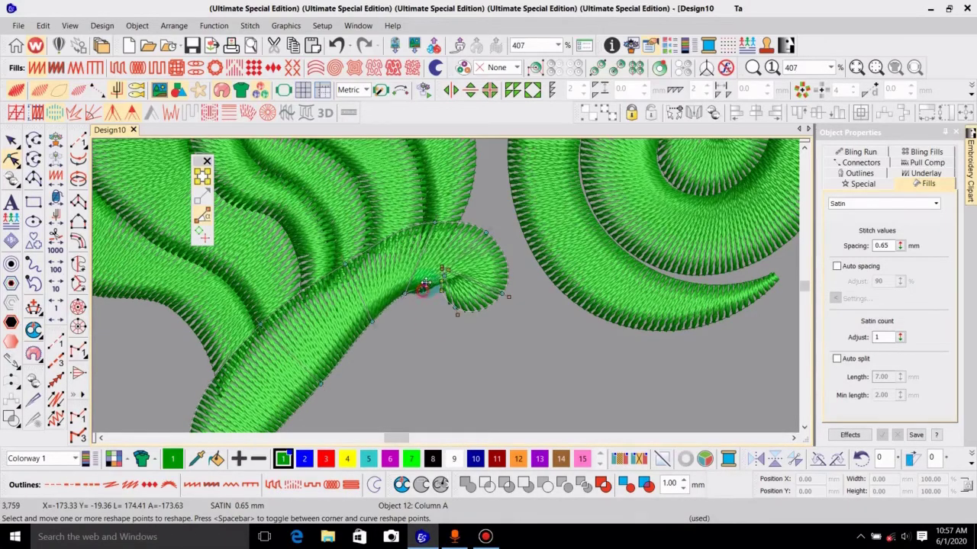
pyautogui.click(409, 305)
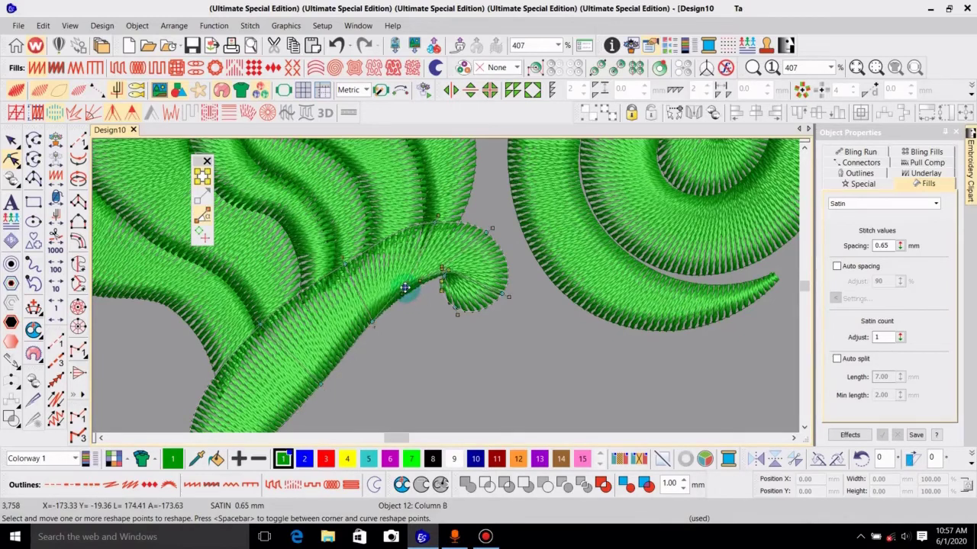
pyautogui.moveTo(405, 288); pyautogui.dragTo(405, 288)
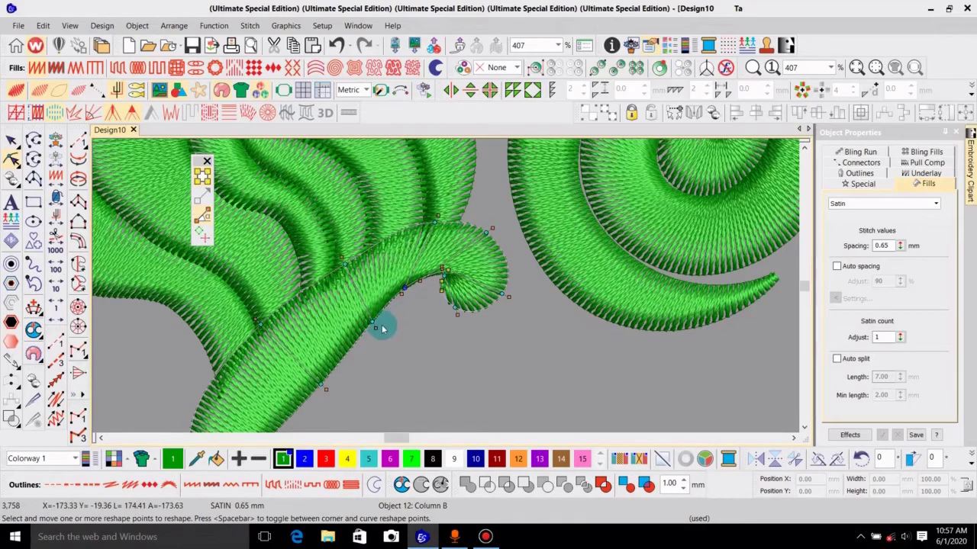
# Step: Slim the stem's lower part by moving its right-edge points inward toward the tapered end
pyautogui.scroll(-2, 382, 328)
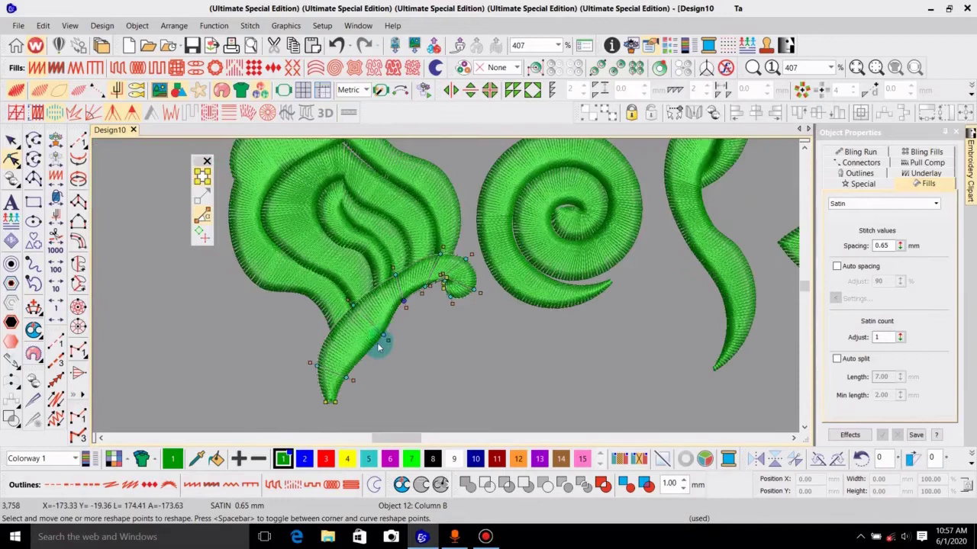
pyautogui.click(365, 333)
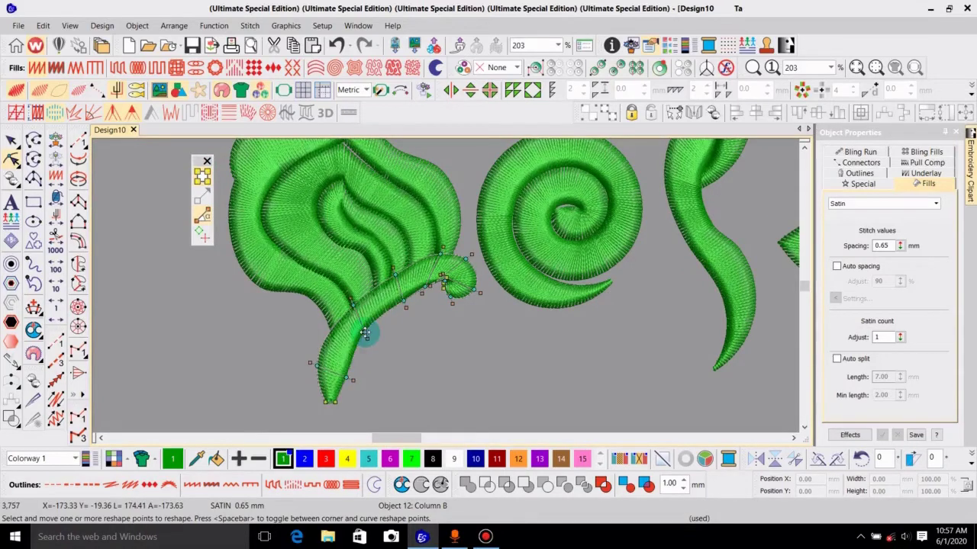
pyautogui.moveTo(338, 377); pyautogui.dragTo(337, 377)
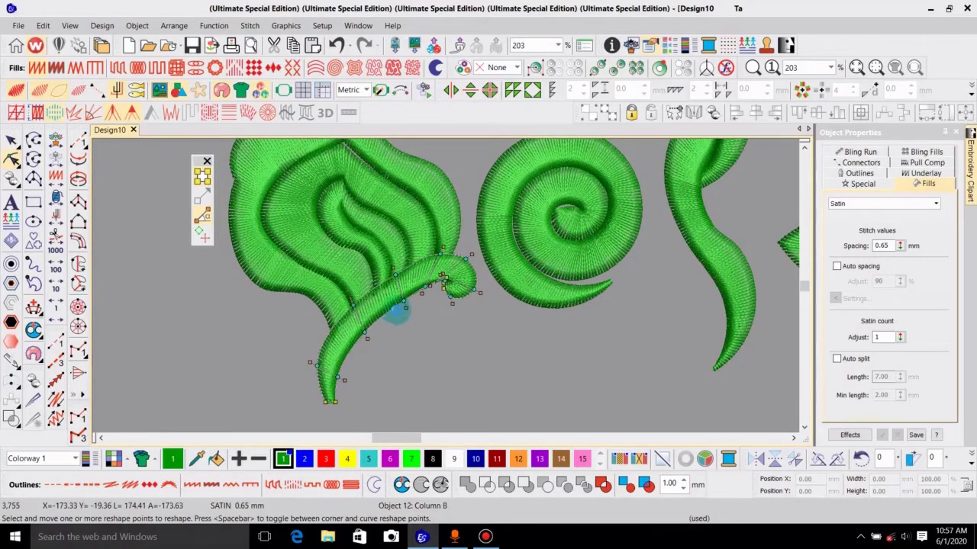
pyautogui.moveTo(402, 298); pyautogui.dragTo(429, 298)
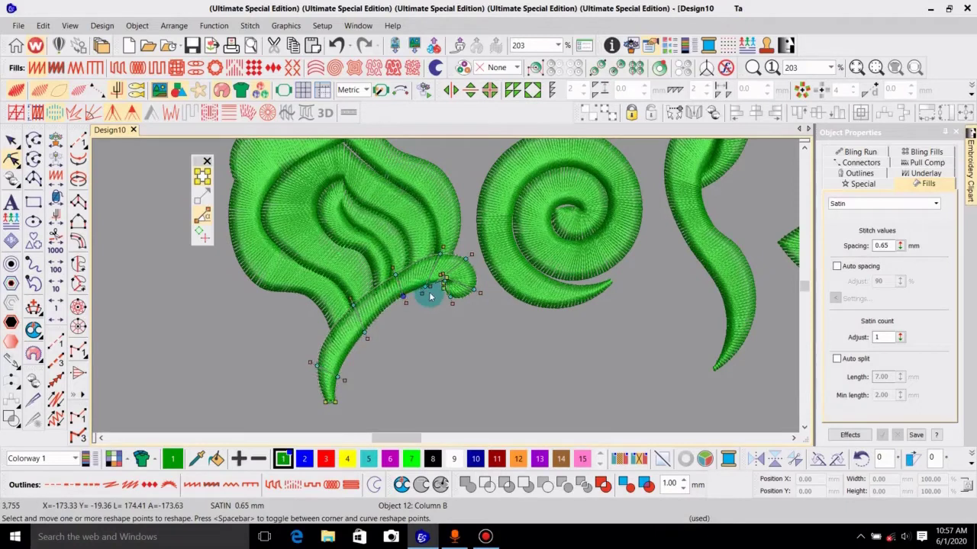
pyautogui.click(334, 379)
# Step: Select the four columns of the flame-like motif and review the whole row of motifs
pyautogui.press('Escape')
pyautogui.hotkey('shift', 'z')
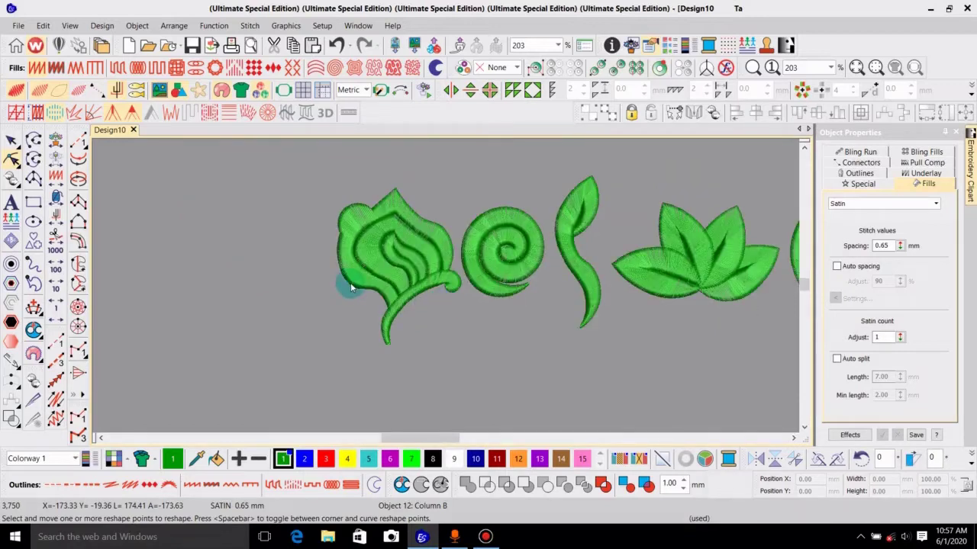
pyautogui.scroll(-3, 351, 287)
pyautogui.moveTo(420, 346); pyautogui.dragTo(421, 346)
pyautogui.press('0')
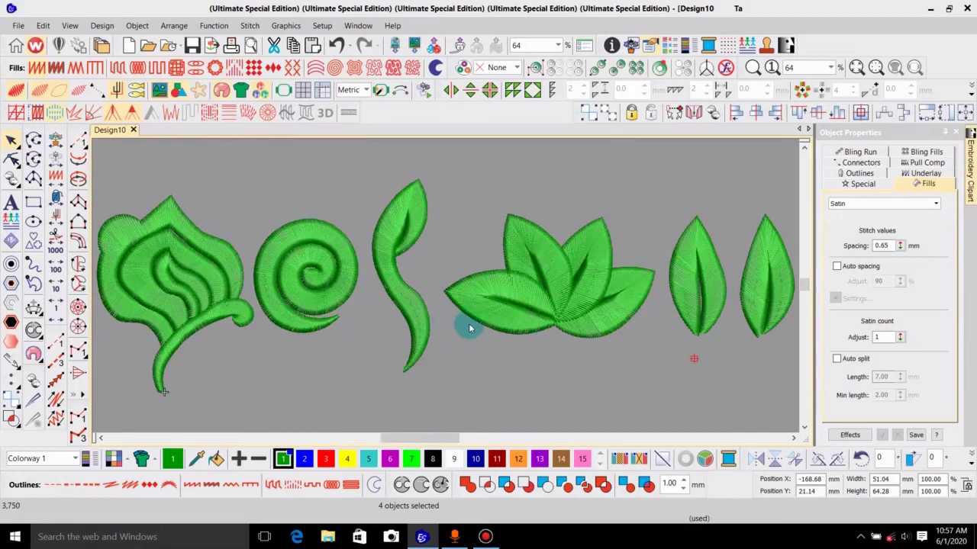
pyautogui.press('Escape')
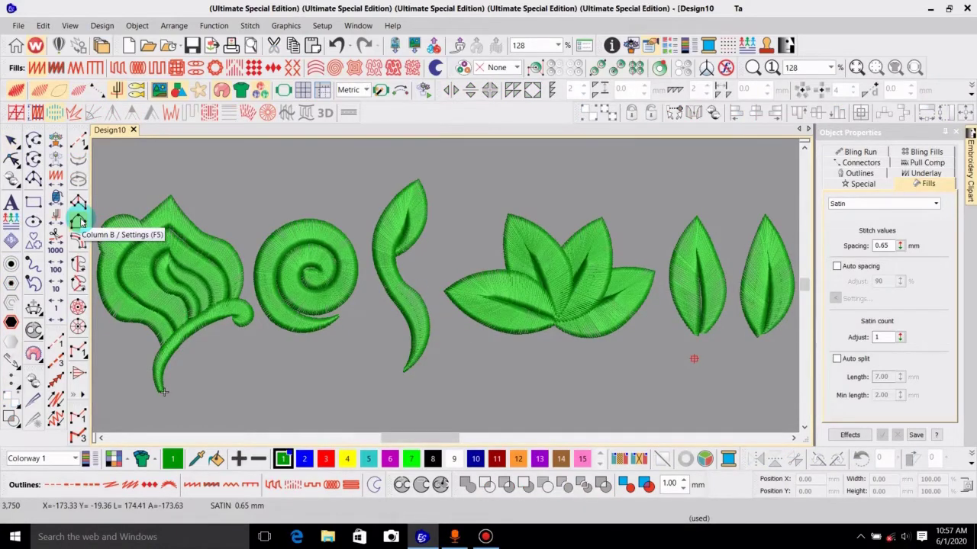
# Step: Start a Column B leaf below the row, outlining side 1 from the base over the pointed tip and down the left edge
pyautogui.click(79, 222)
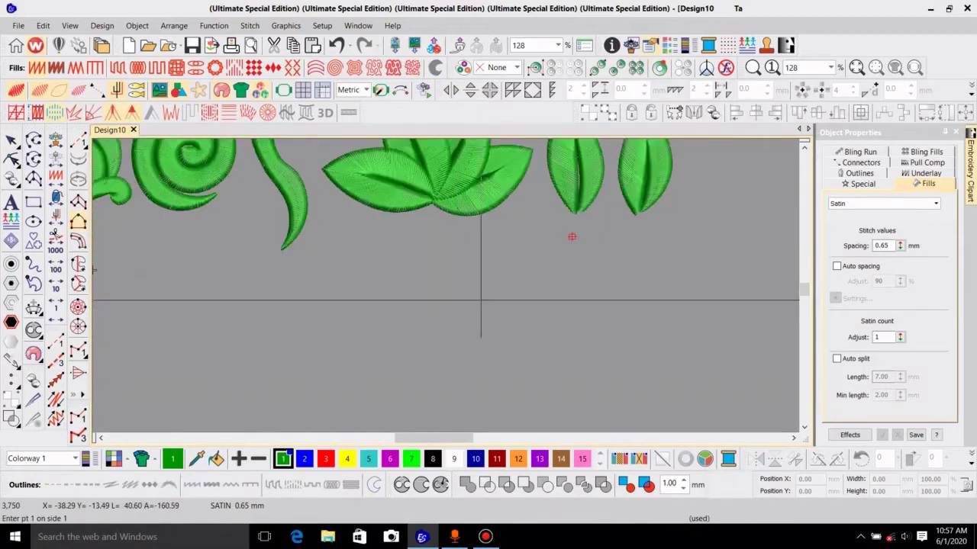
pyautogui.press('Right')
pyautogui.click(505, 348)
pyautogui.click(540, 308)
pyautogui.click(522, 261)
pyautogui.click(481, 274)
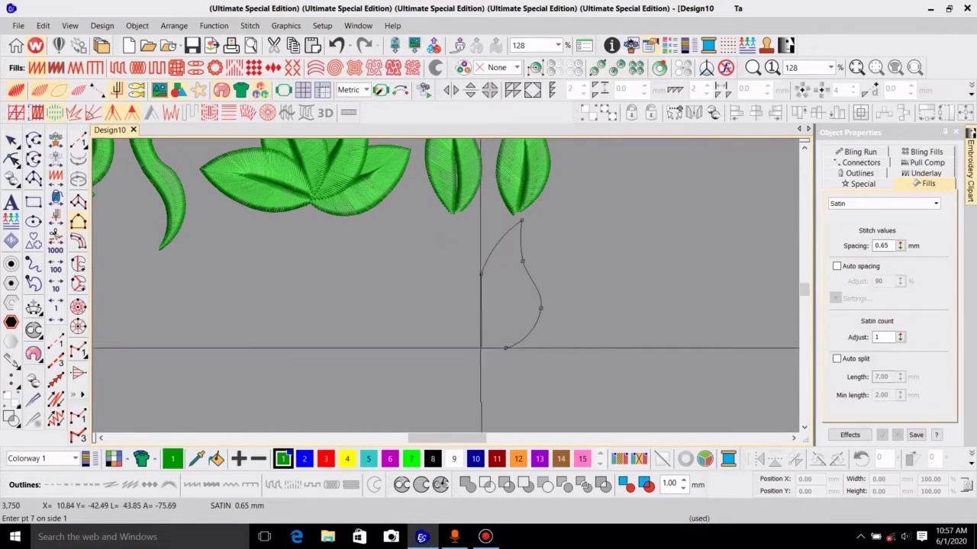
pyautogui.press('BackSpace')
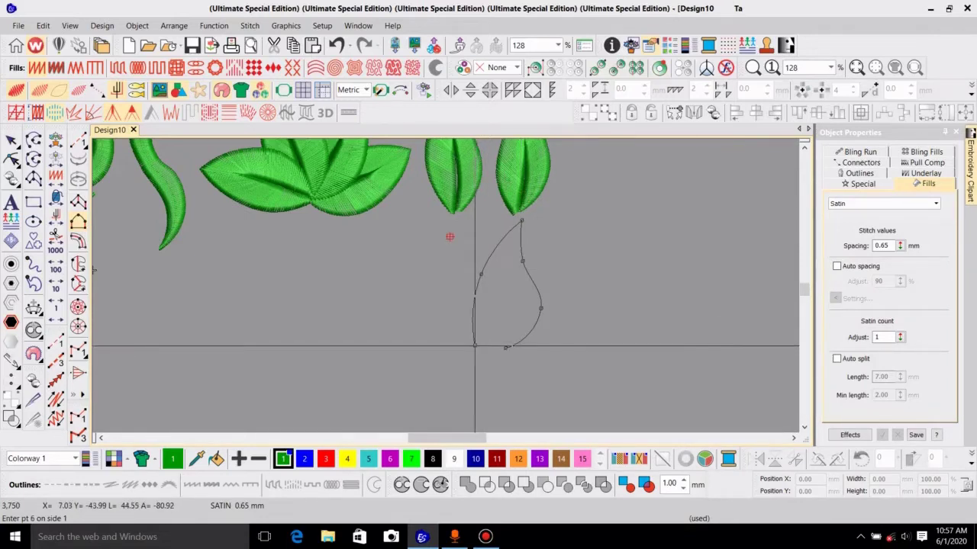
# Step: Define side 2 of the leaf as a centre vein running up from the base and back, and generate the stitches
pyautogui.click(496, 344)
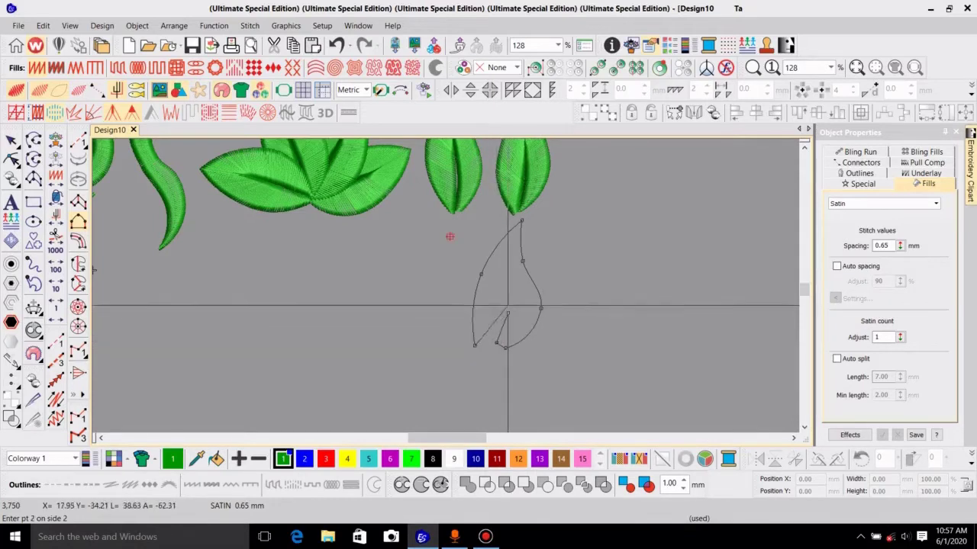
pyautogui.click(506, 298)
pyautogui.click(497, 345)
pyautogui.press('Return')
pyautogui.press('Return')
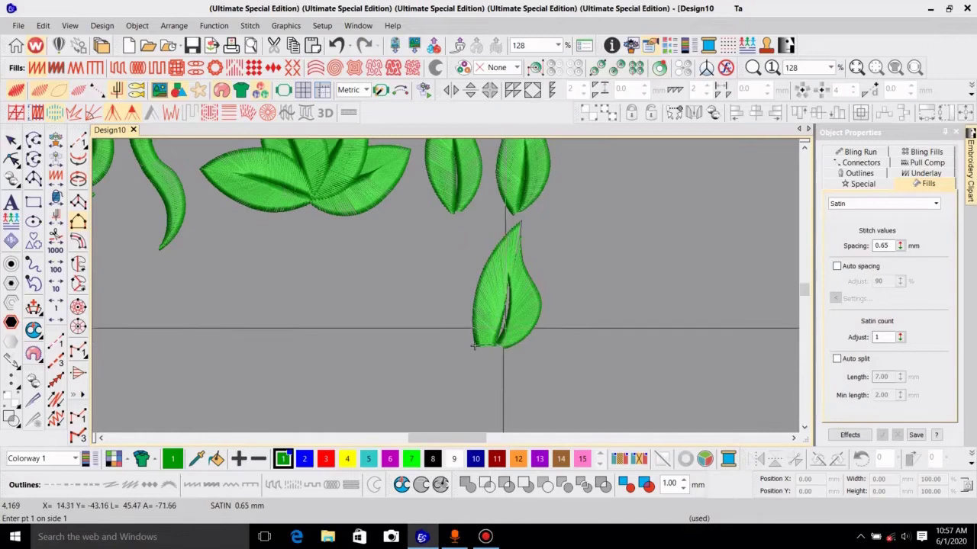
# Step: Reshape the new leaf's centre vein to close the gap between its two halves
pyautogui.press('Escape')
pyautogui.moveTo(541, 221); pyautogui.dragTo(592, 349)
pyautogui.press('z')
pyautogui.press('h')
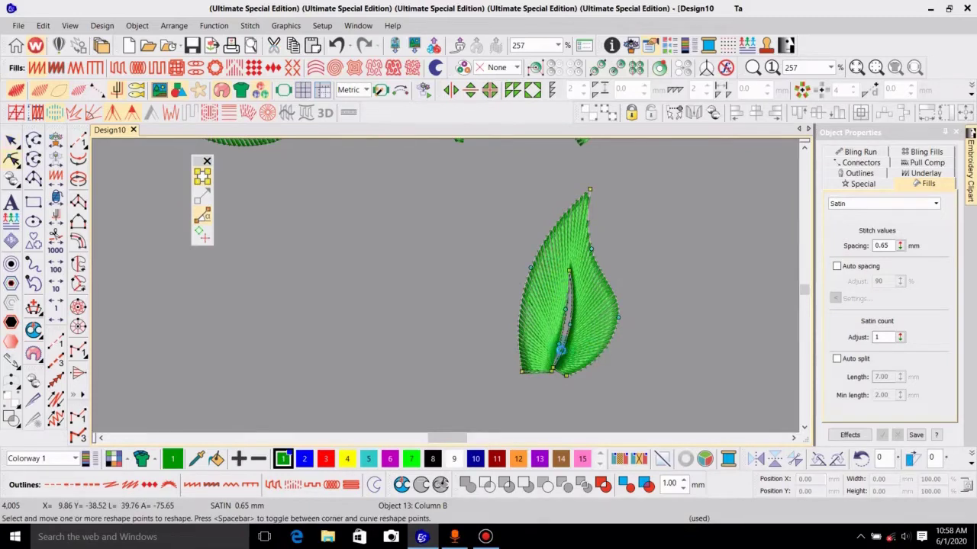
pyautogui.moveTo(429, 349); pyautogui.dragTo(430, 348)
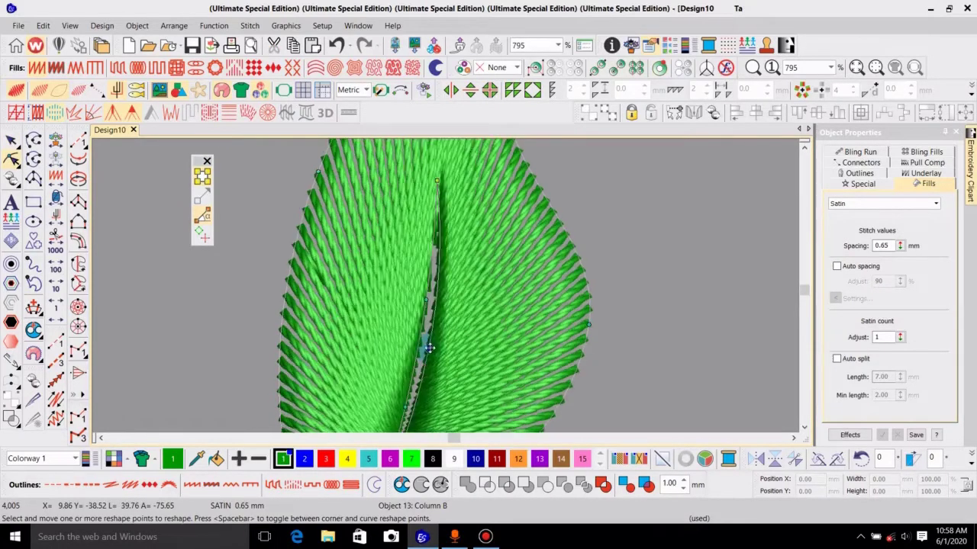
pyautogui.scroll(-4, 415, 313)
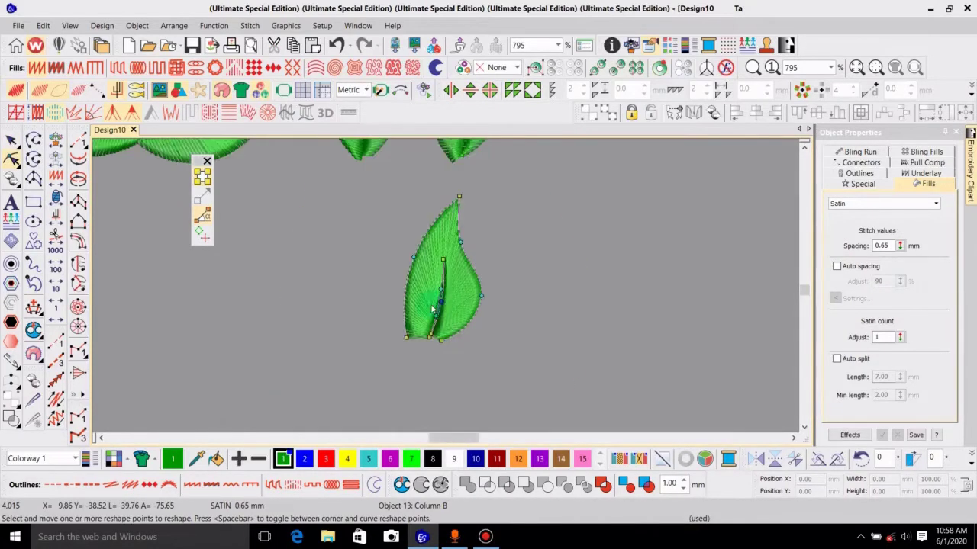
# Step: Start a second Column B shape left of the leaf, outlining side 1 as a rounded dome and re-entering its left base point
pyautogui.click(82, 222)
pyautogui.click(517, 336)
pyautogui.click(469, 257)
pyautogui.click(402, 341)
pyautogui.press('BackSpace')
pyautogui.click(412, 338)
pyautogui.press('Return')
# Step: Define side 2 of the dome as a vertical centre line up from the base and back, and generate the stitches
pyautogui.click(466, 335)
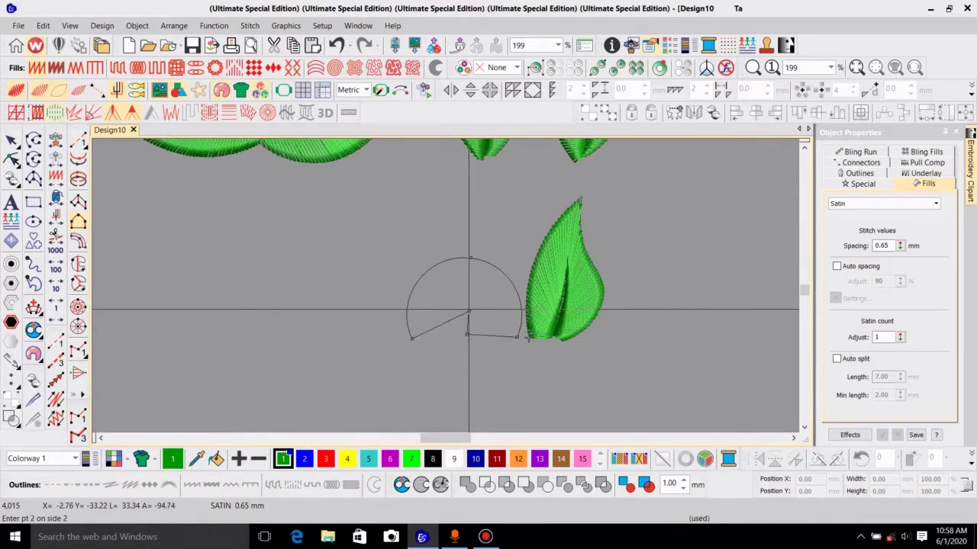
pyautogui.click(469, 335)
pyautogui.click(467, 336)
pyautogui.click(466, 336)
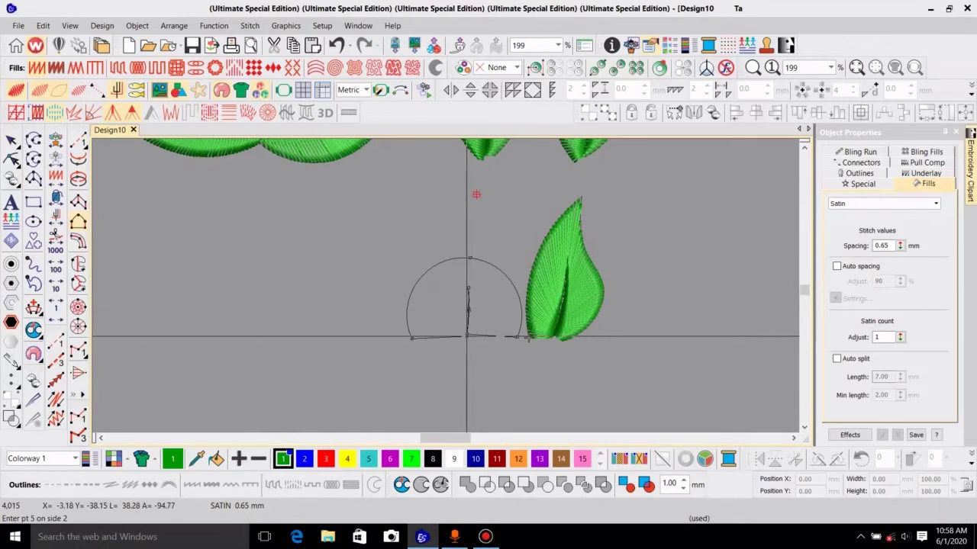
pyautogui.press('Return')
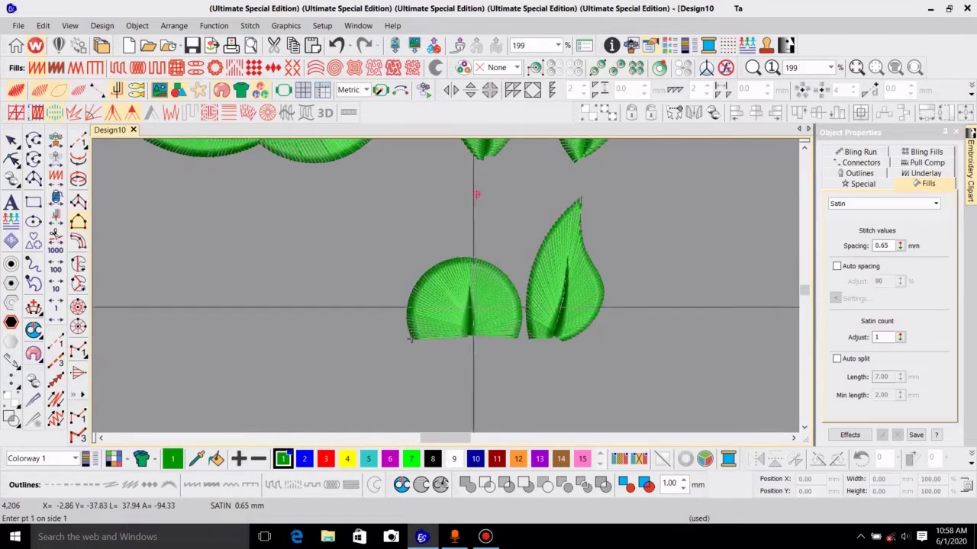
# Step: Scale the dome down proportionally and shift it slightly up in its place beside the leaf
pyautogui.press('Escape')
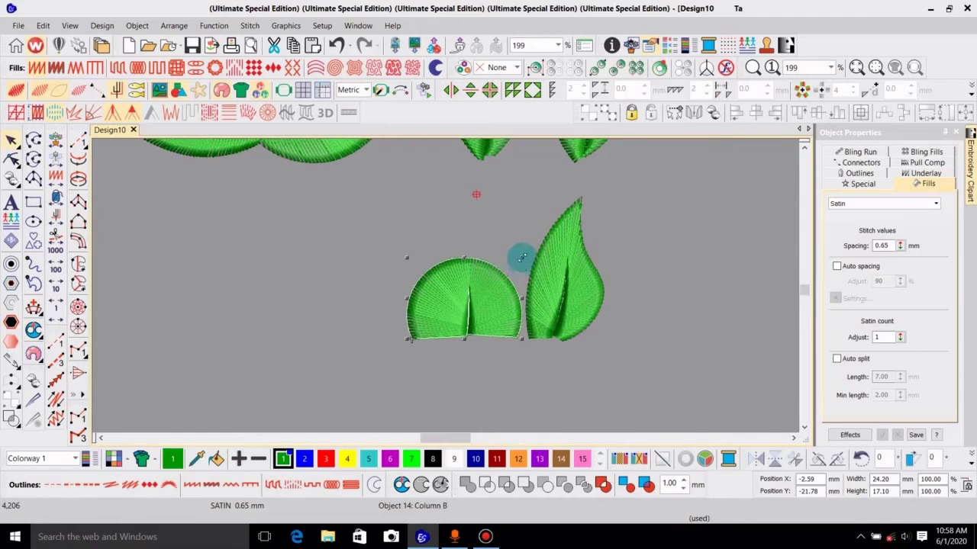
pyautogui.moveTo(491, 302); pyautogui.dragTo(489, 294)
pyautogui.press('Escape')
pyautogui.press('Left')
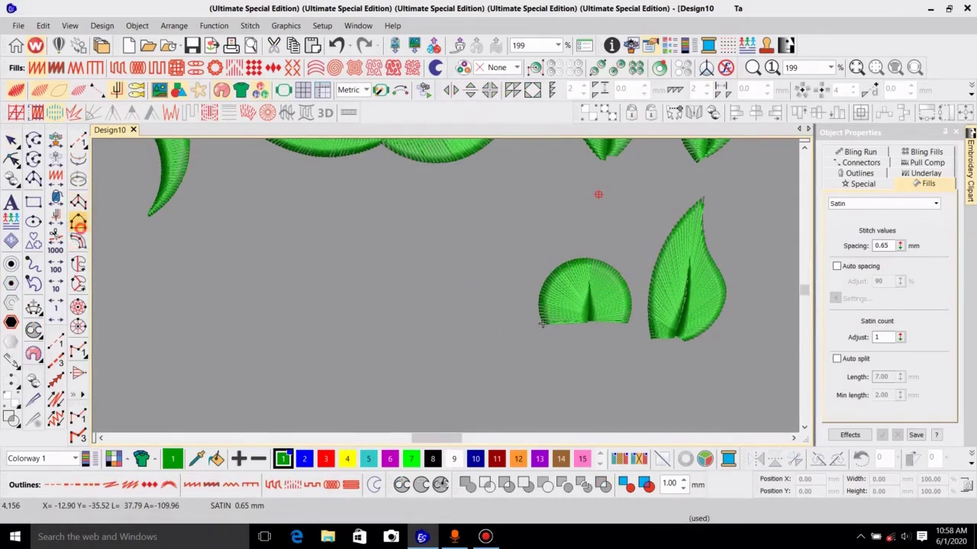
# Step: Start a third Column B shape left of the dome, outlining side 1 as an S-curved edge from the base up to a pointed tip
pyautogui.click(468, 341)
pyautogui.rightClick(505, 285)
pyautogui.rightClick(489, 228)
pyautogui.click(498, 170)
pyautogui.rightClick(436, 234)
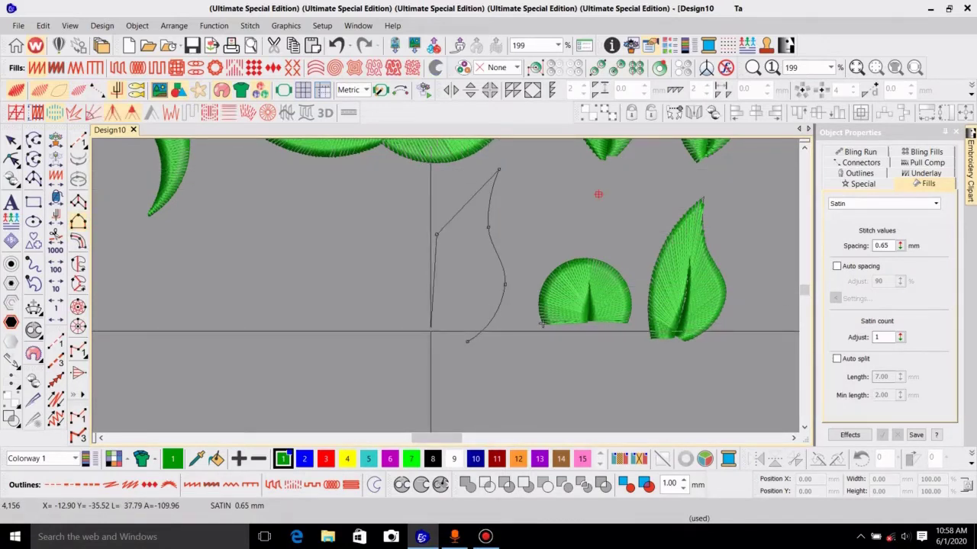
pyautogui.press('Return')
# Step: Define side 2 of the curved leaf as a bowed left edge from the base to the tip, and generate the stitches
pyautogui.click(461, 333)
pyautogui.rightClick(447, 299)
pyautogui.rightClick(442, 241)
pyautogui.rightClick(451, 206)
pyautogui.click(496, 168)
pyautogui.press('Return')
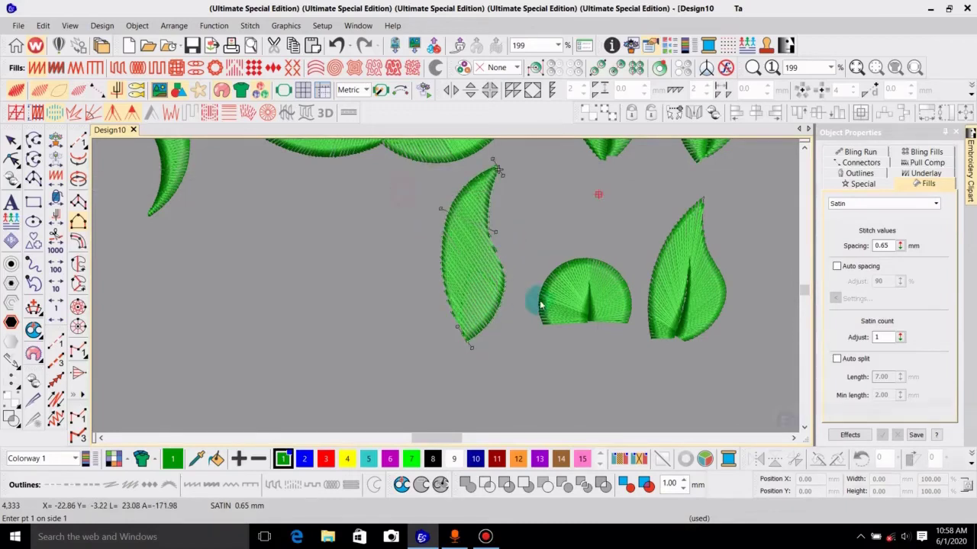
# Step: Move the curved leaf slightly down towards the dome and reshape its lower left base point outward
pyautogui.click(392, 305)
pyautogui.press('Return')
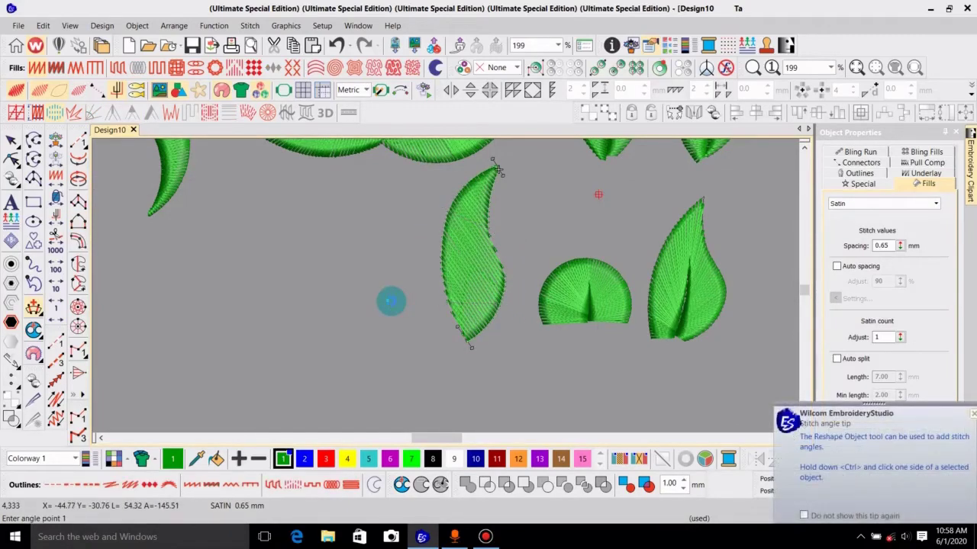
pyautogui.moveTo(480, 260); pyautogui.dragTo(487, 272)
pyautogui.press('h')
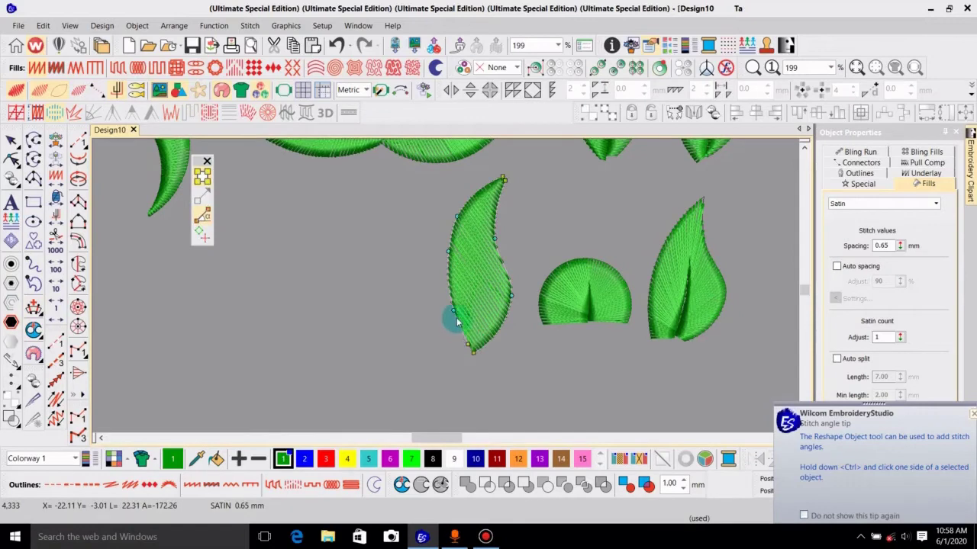
pyautogui.click(463, 351)
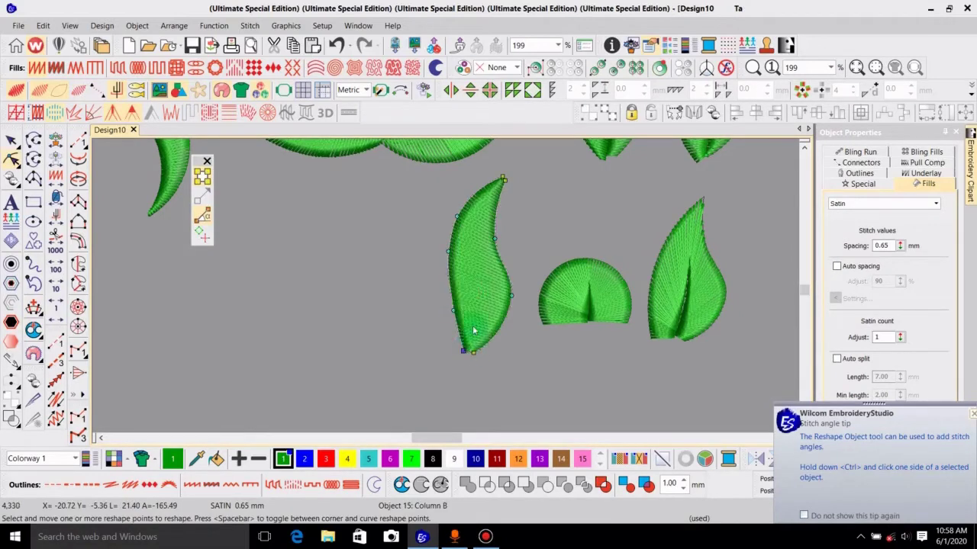
pyautogui.press('Escape')
# Step: Duplicate the set of three Column B shapes twice to the left, forming a row beneath the larger motifs
pyautogui.hotkey('shift', 'z')
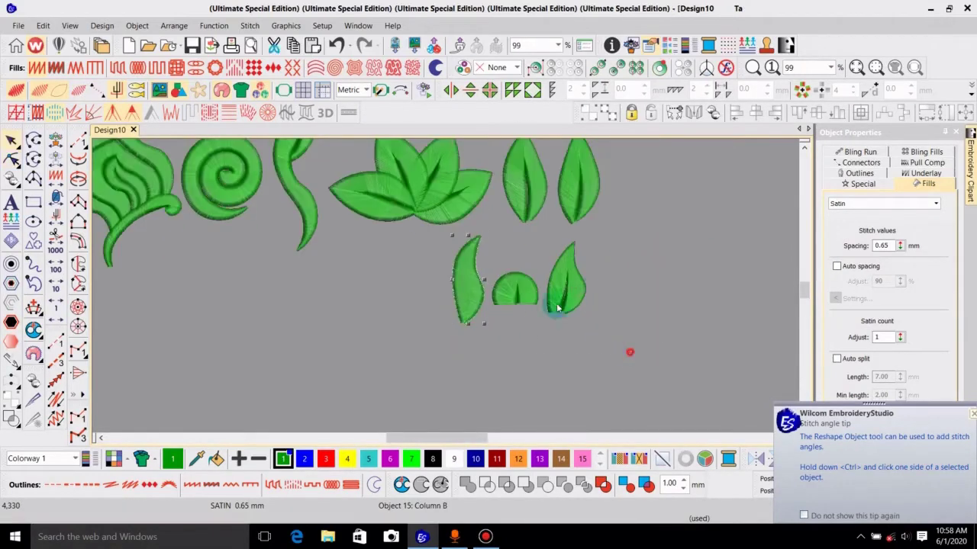
pyautogui.moveTo(409, 239); pyautogui.dragTo(407, 230)
pyautogui.moveTo(543, 279); pyautogui.dragTo(164, 329)
pyautogui.hscroll(-2, 545, 316)
pyautogui.hotkey('shift', 'z')
# Step: Space all nine shapes in the lower row evenly across and group them
pyautogui.click(624, 359)
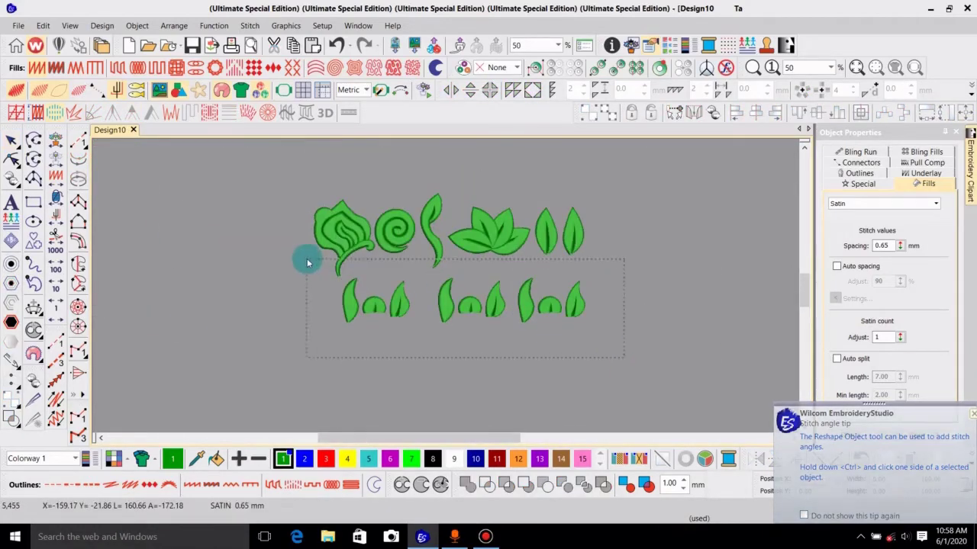
pyautogui.moveTo(306, 259); pyautogui.dragTo(313, 265)
pyautogui.hotkey('shift', 'p')
pyautogui.hotkey('ctrl', 'g')
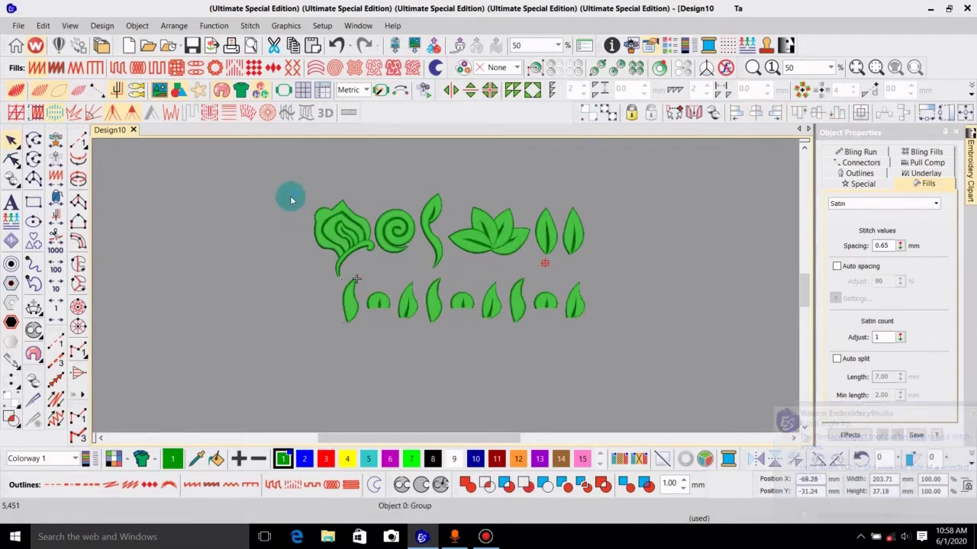
# Step: Select the five upper-row motifs, clear the selection and fit the whole design in view
pyautogui.moveTo(638, 277); pyautogui.dragTo(637, 275)
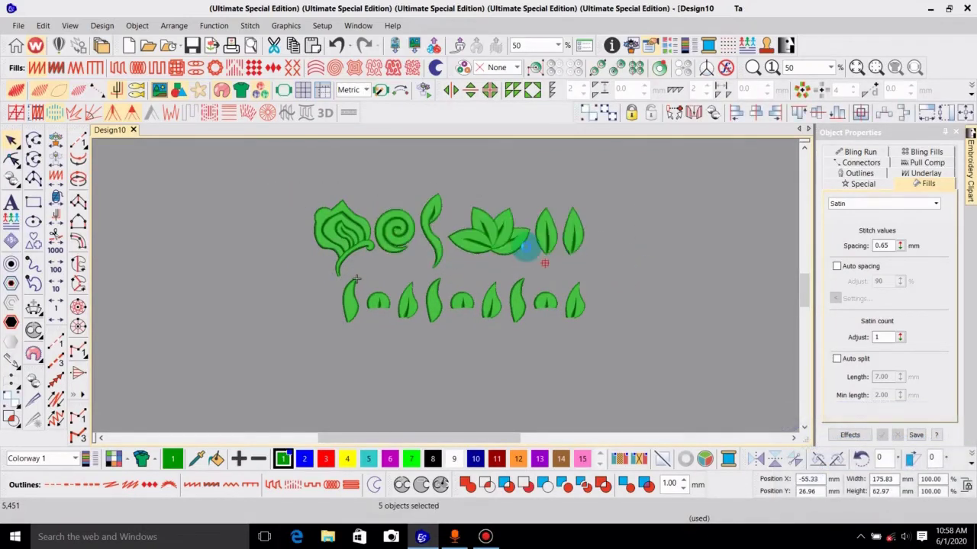
pyautogui.press('Escape')
pyautogui.press('0')
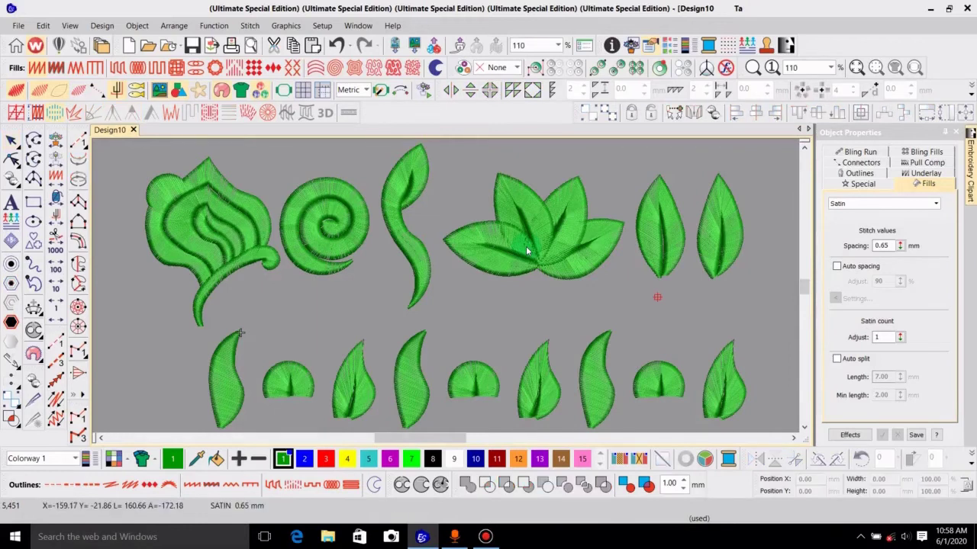